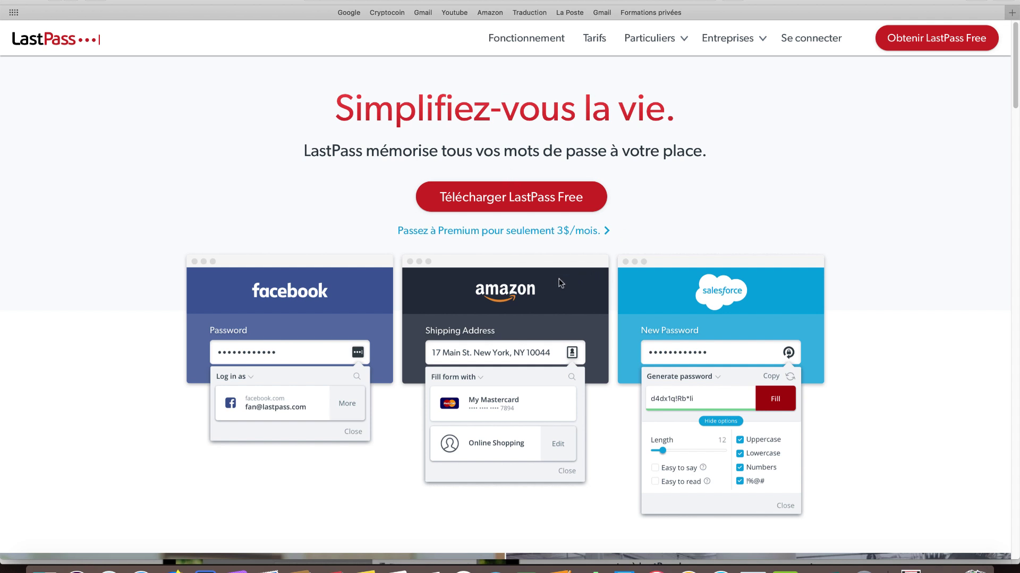
# Scroll past the Facebook/Amazon/Salesforce demo cards to the six-feature 'Le pilote automatique' section
pyautogui.scroll(-3, 555, 283)
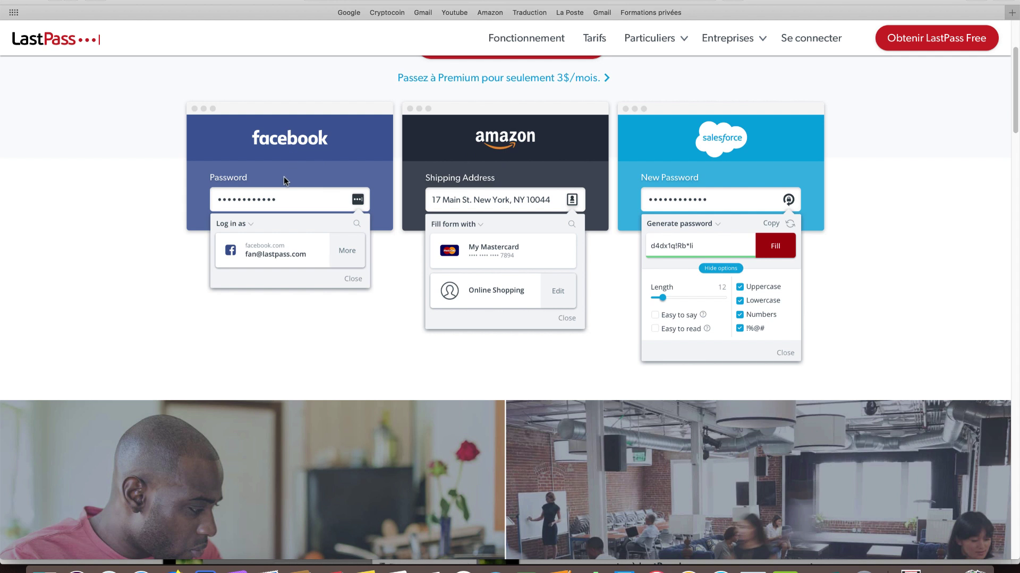
pyautogui.scroll(-1, 284, 176)
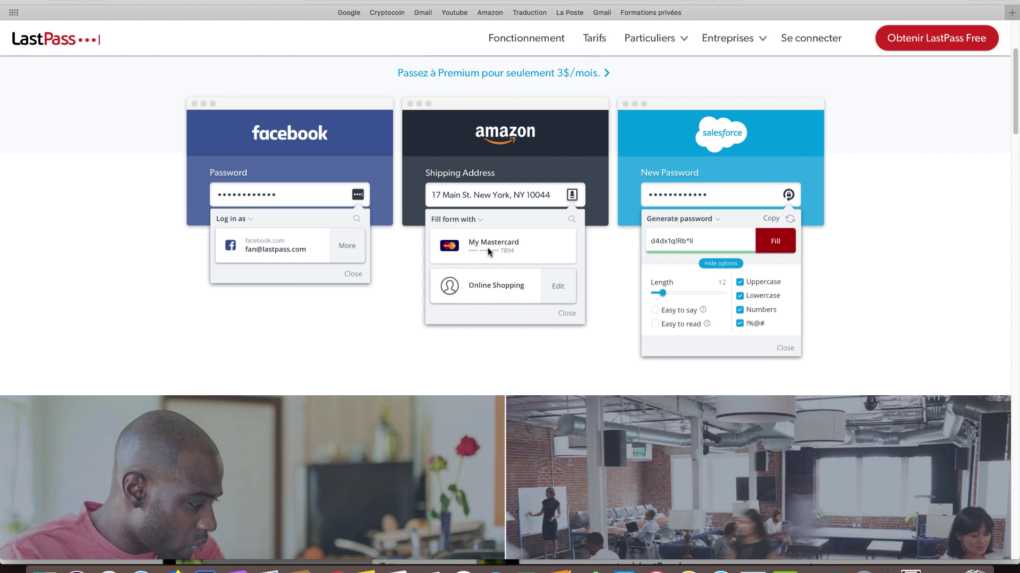
pyautogui.scroll(-1, 592, 268)
pyautogui.scroll(-2, 593, 268)
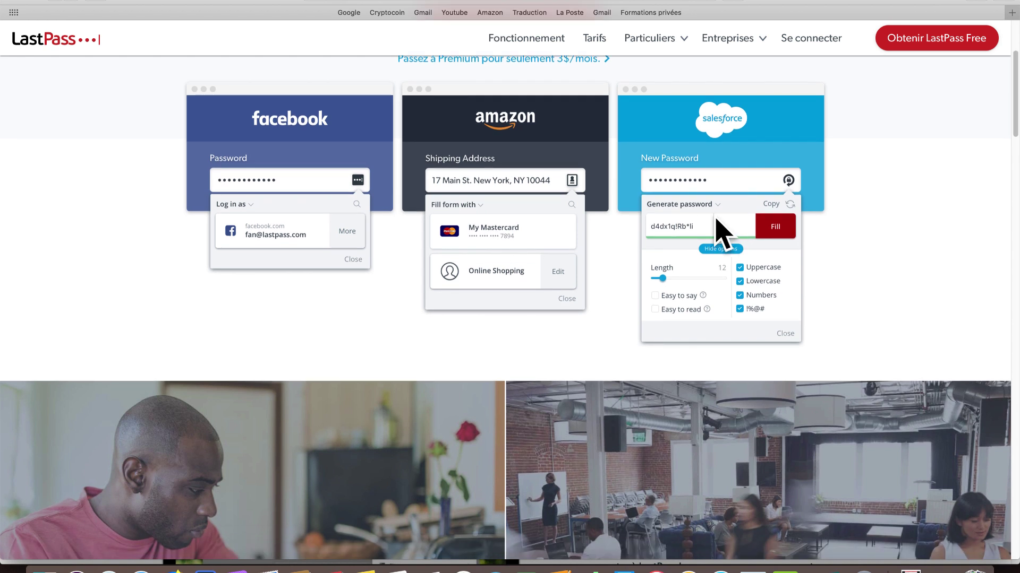
pyautogui.scroll(-10, 697, 240)
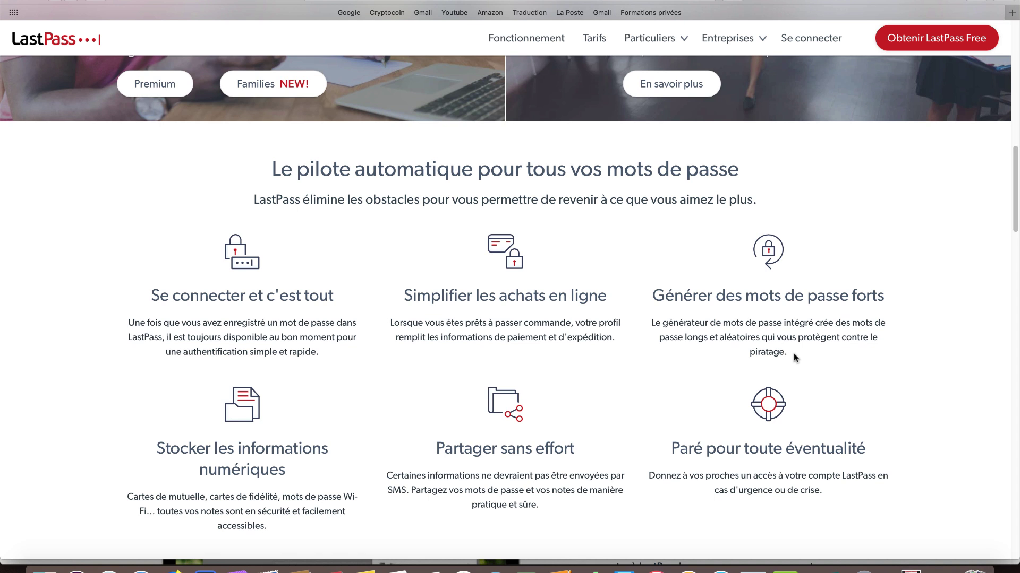
# Scroll past the feature grid, ending with emergency access, until the vault Sites preview appears
pyautogui.scroll(-5, 644, 308)
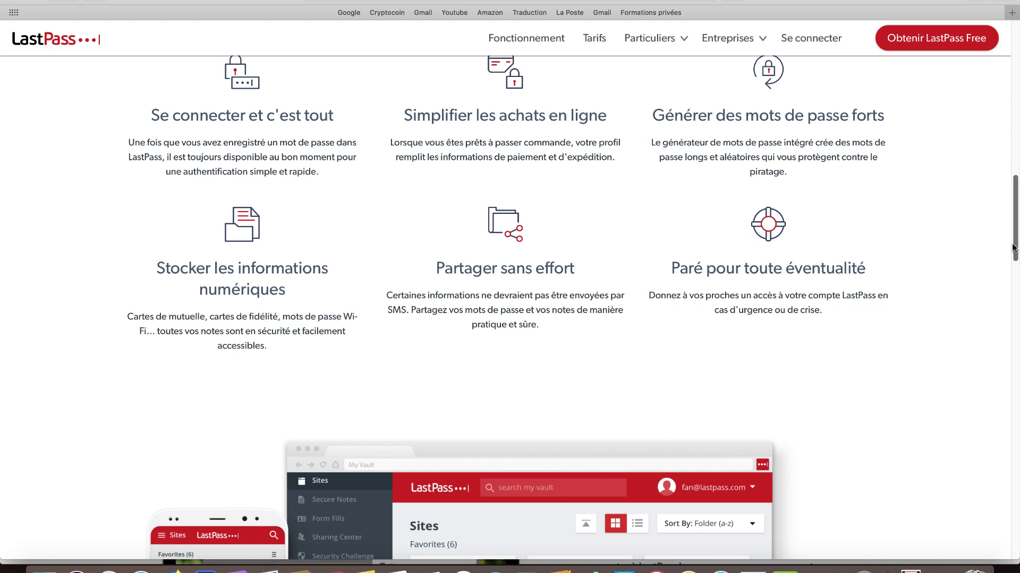
# Bring the whole vault, phone and watch mock-up into view, captioned 'GRATUIT ! À emporter partout'
pyautogui.scroll(-3, 1013, 247)
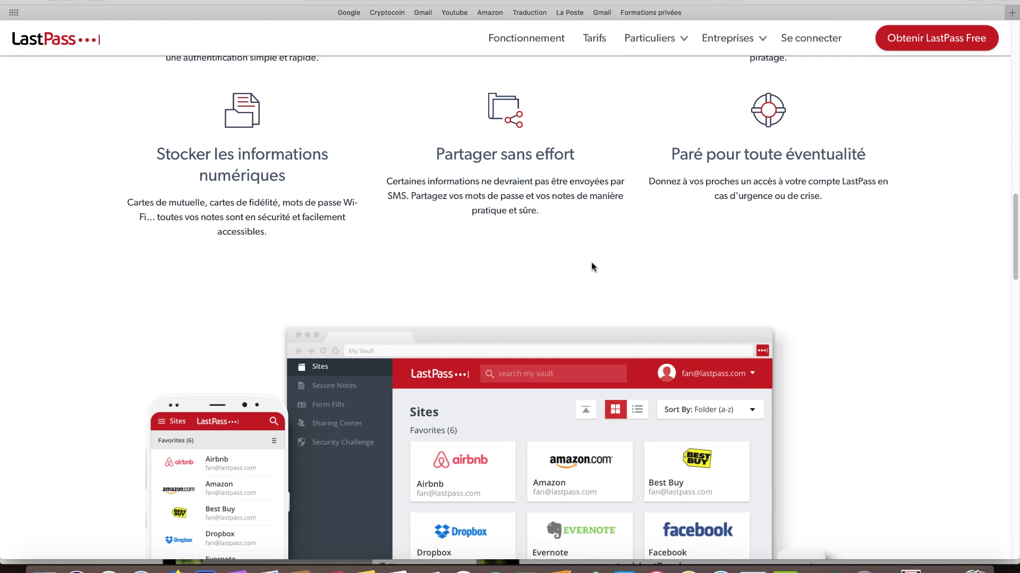
pyautogui.scroll(-7, 816, 300)
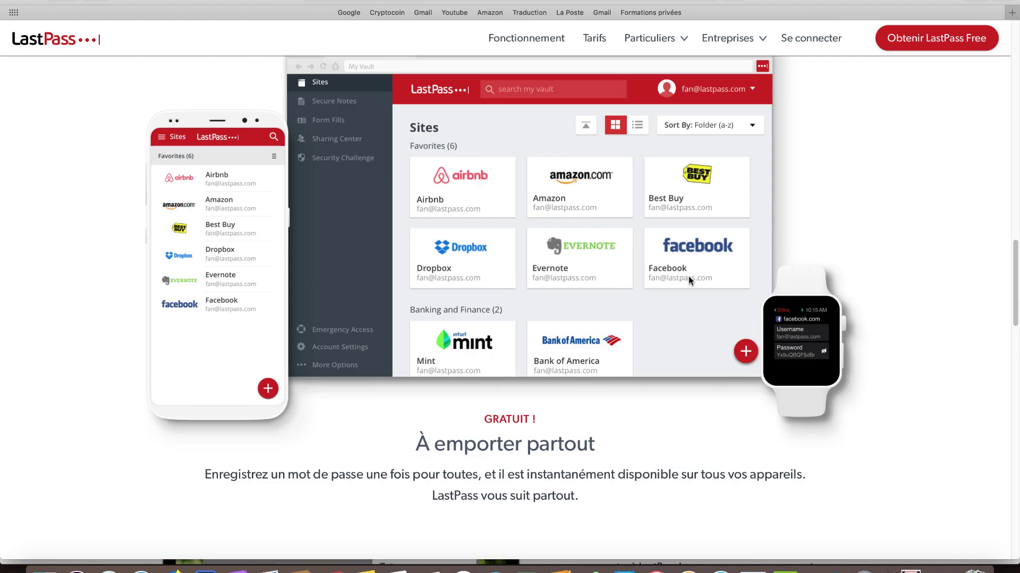
pyautogui.scroll(-2, 688, 277)
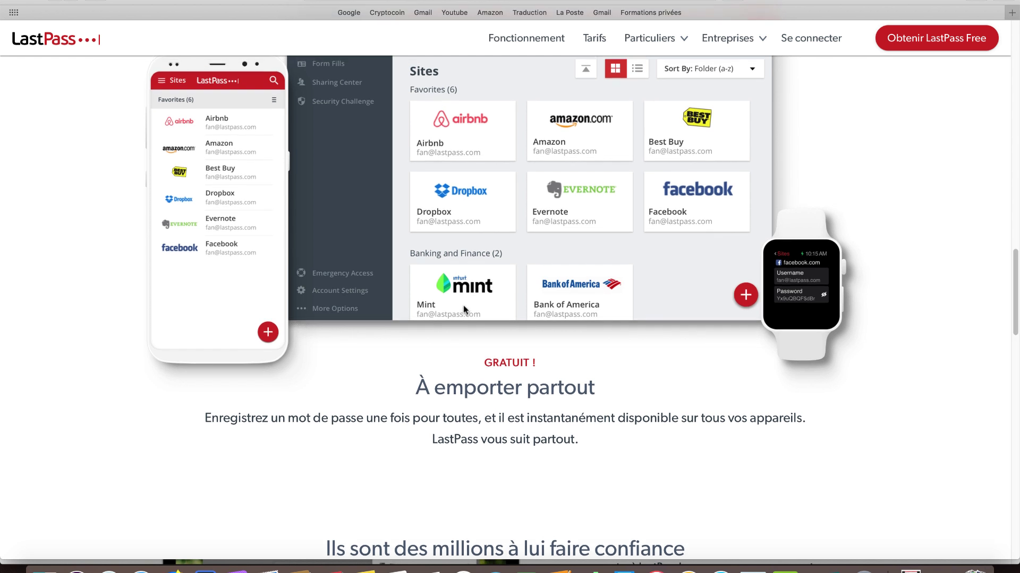
pyautogui.scroll(1, 464, 309)
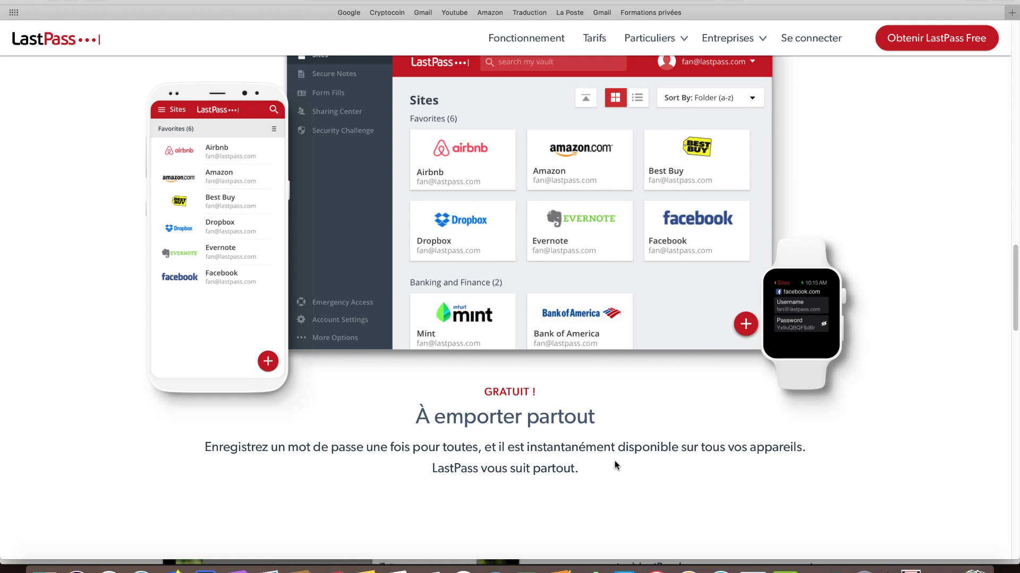
# Review the 'Ils sont des millions' statistics and press logos, then return to the homepage top via the LastPass logo
pyautogui.scroll(-5, 616, 466)
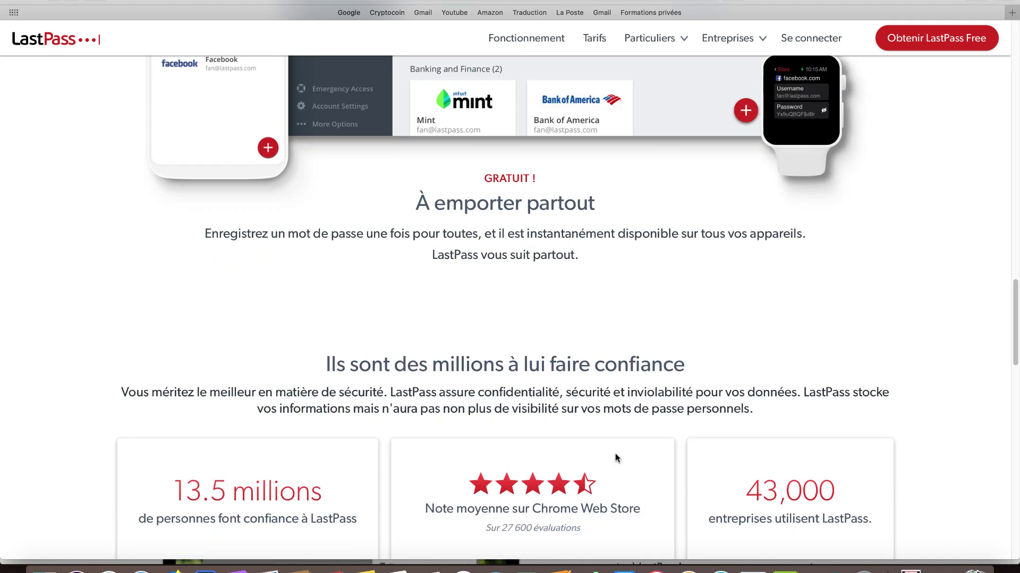
pyautogui.scroll(-3, 531, 356)
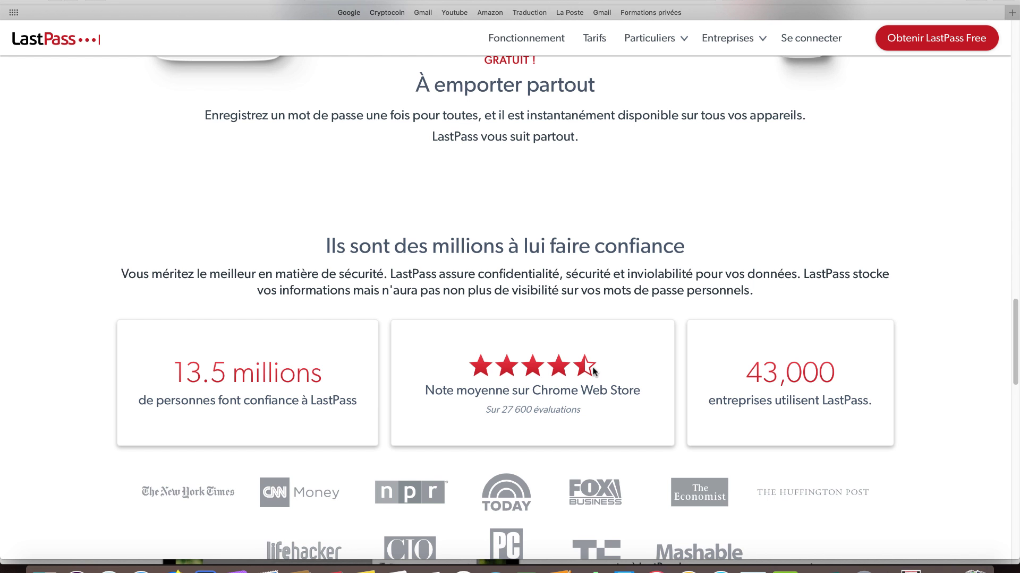
pyautogui.scroll(-1, 564, 388)
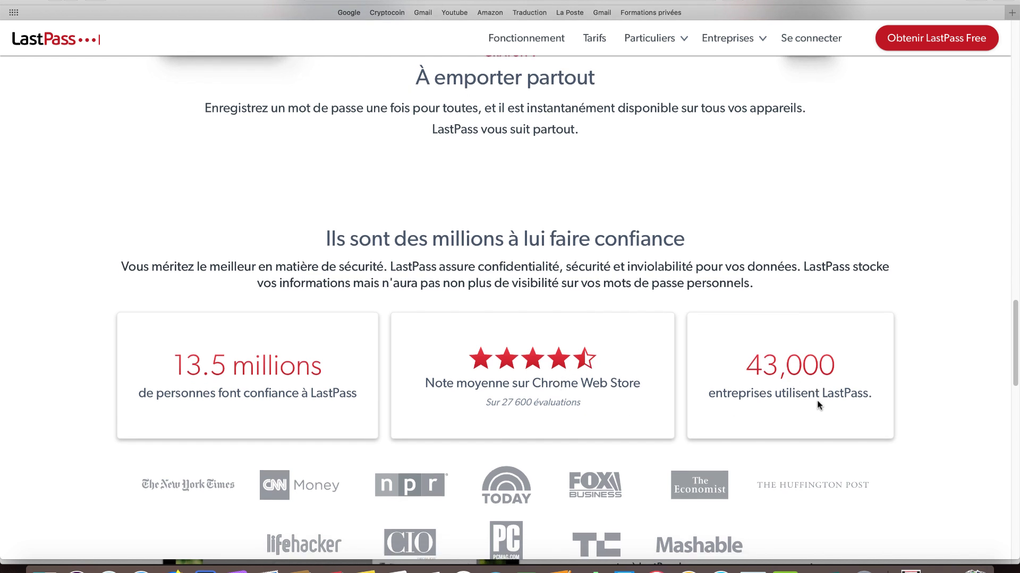
pyautogui.scroll(-1, 779, 419)
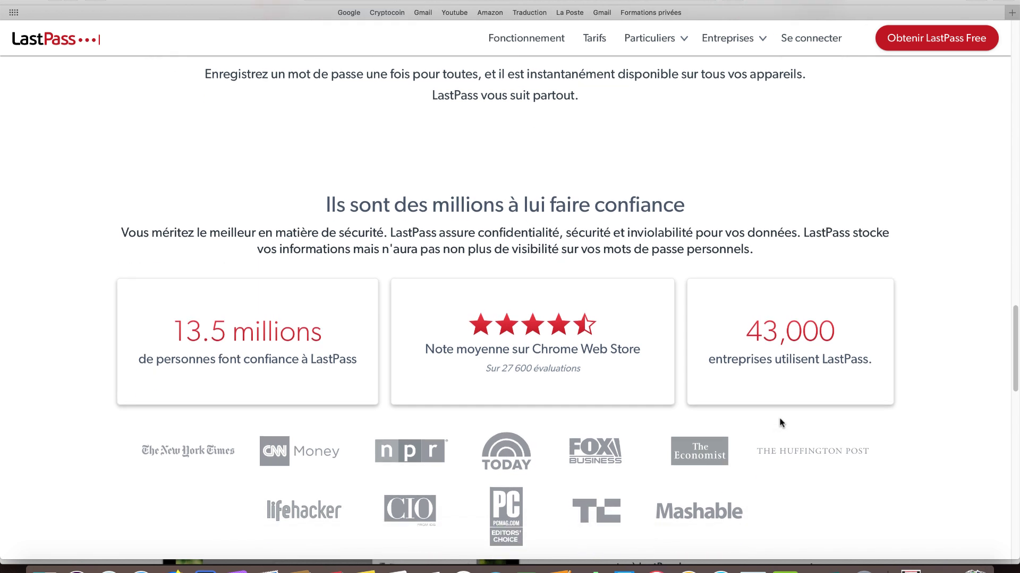
pyautogui.scroll(-1, 781, 423)
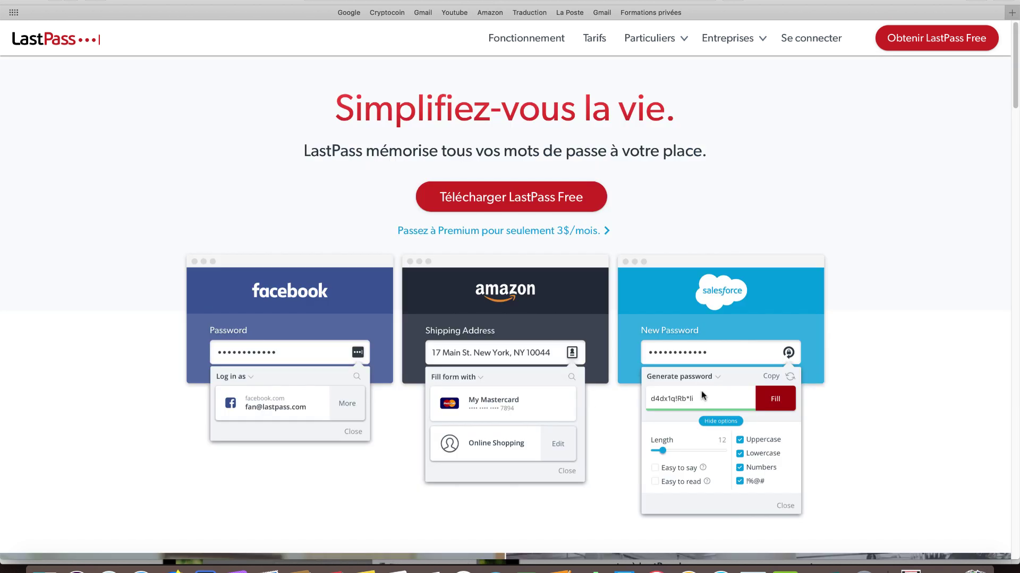
pyautogui.click(641, 40)
# Bring up the individual products list offering the Premium and Families plans from the top navigation
pyautogui.moveTo(660, 41)
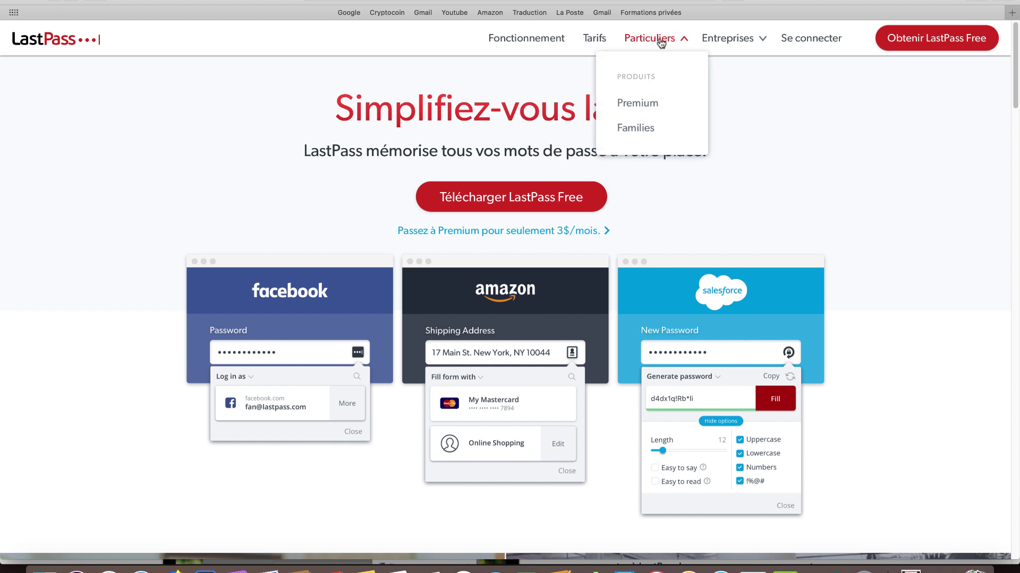
pyautogui.moveTo(746, 32)
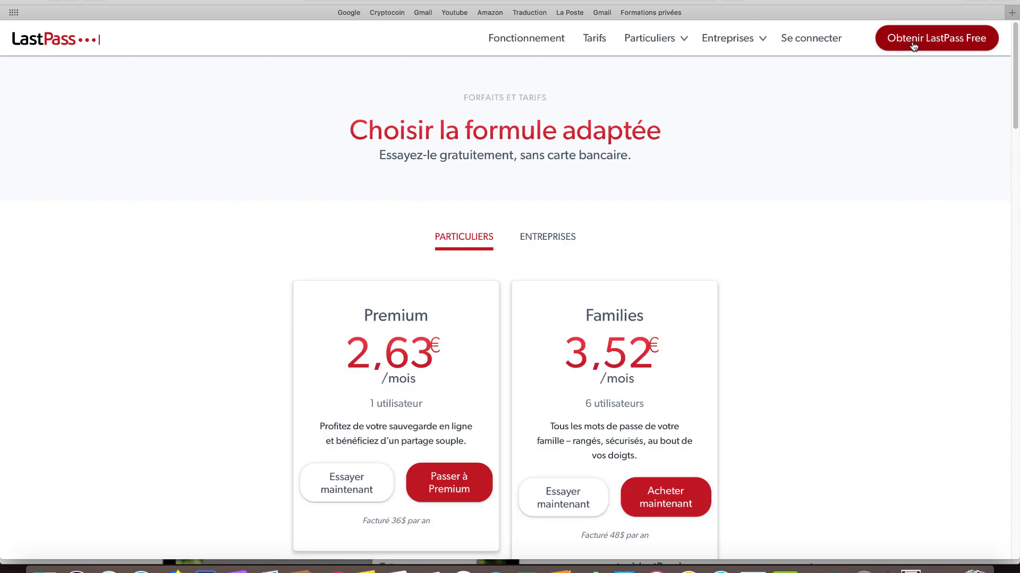
pyautogui.click(939, 40)
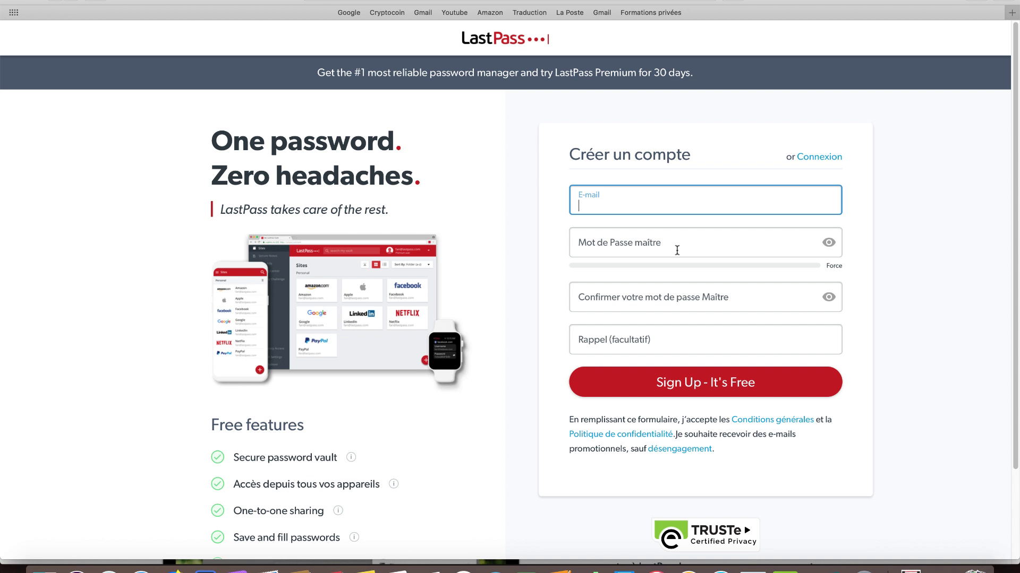
pyautogui.scroll(-3, 693, 244)
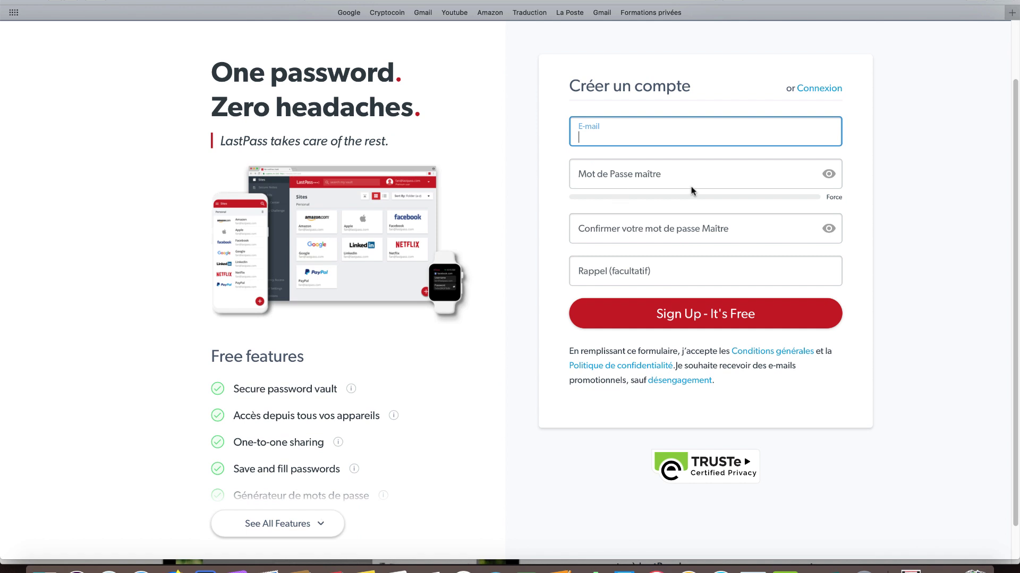
pyautogui.scroll(3, 692, 190)
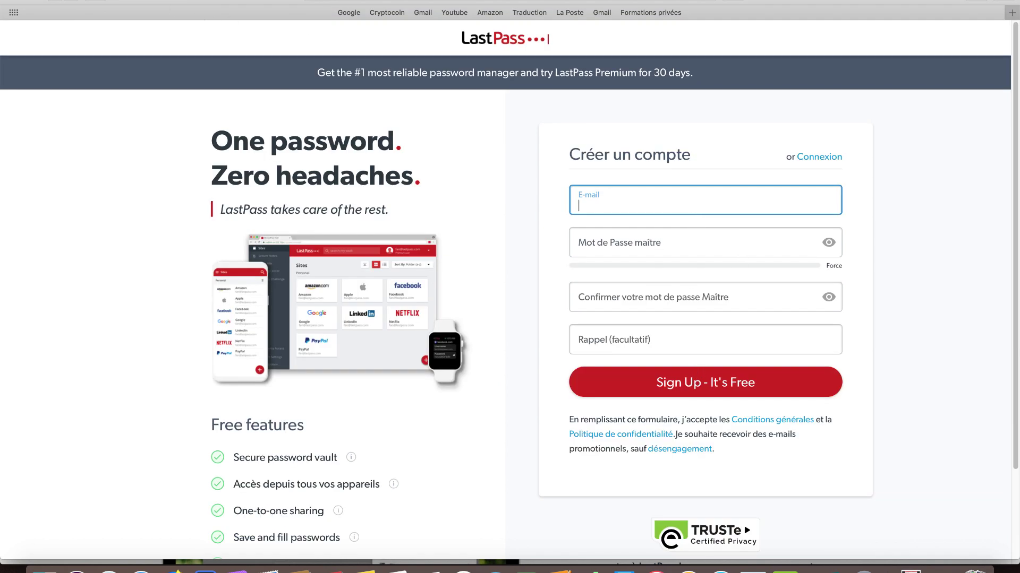
pyautogui.click(55, 0)
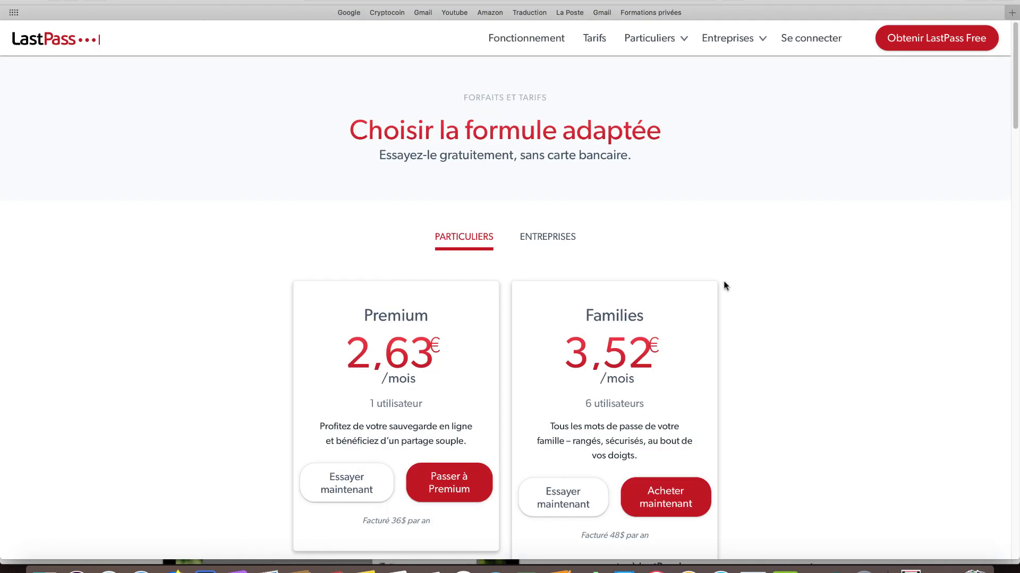
pyautogui.scroll(-1, 738, 271)
pyautogui.scroll(-10, 738, 273)
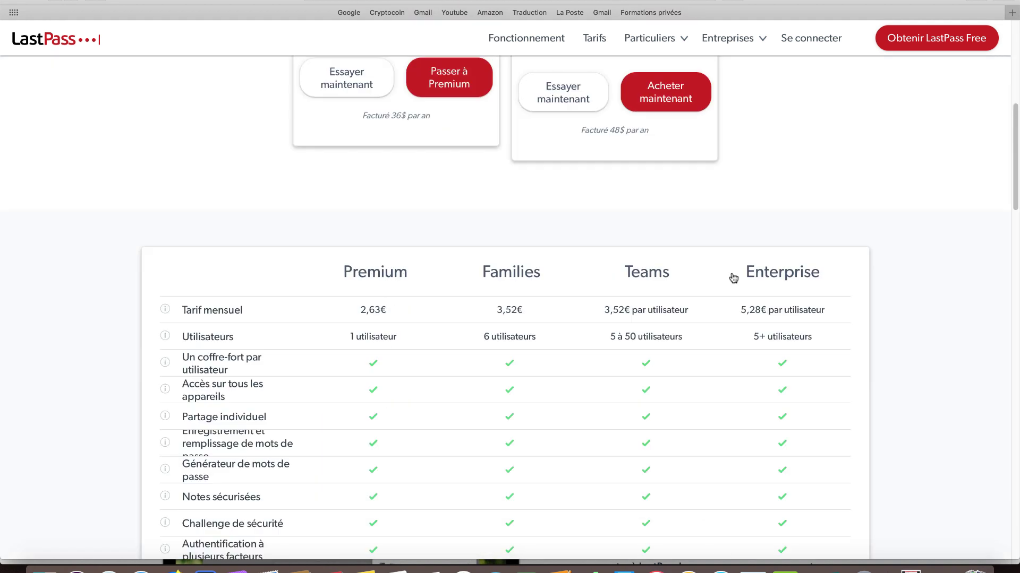
pyautogui.scroll(2, 733, 277)
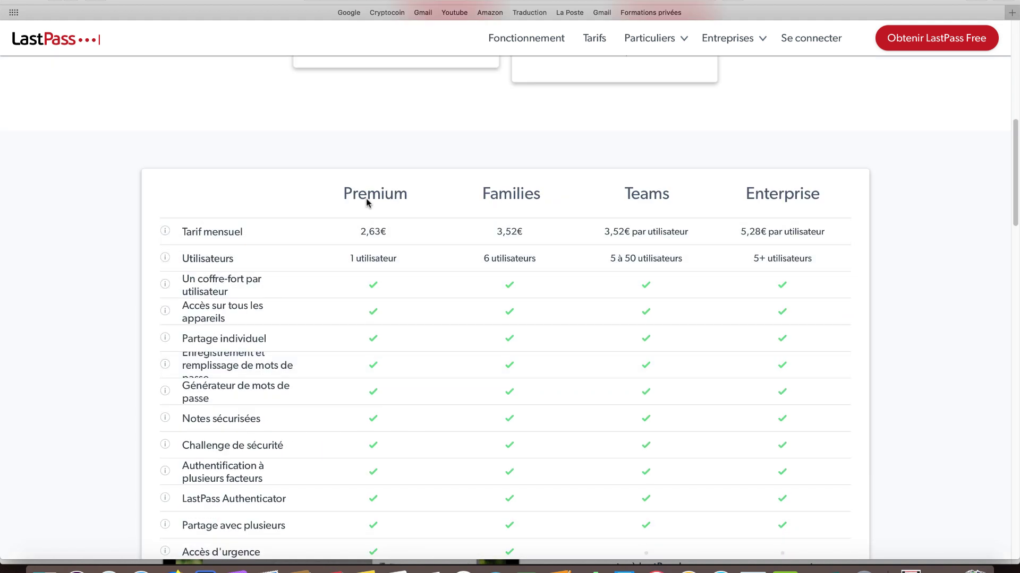
pyautogui.scroll(-1, 359, 202)
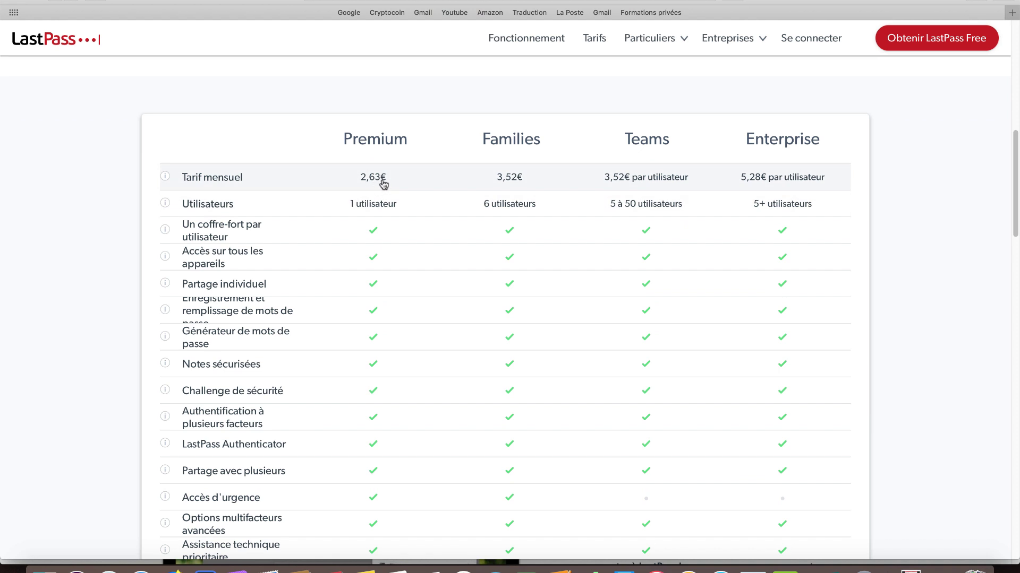
pyautogui.scroll(-1, 371, 191)
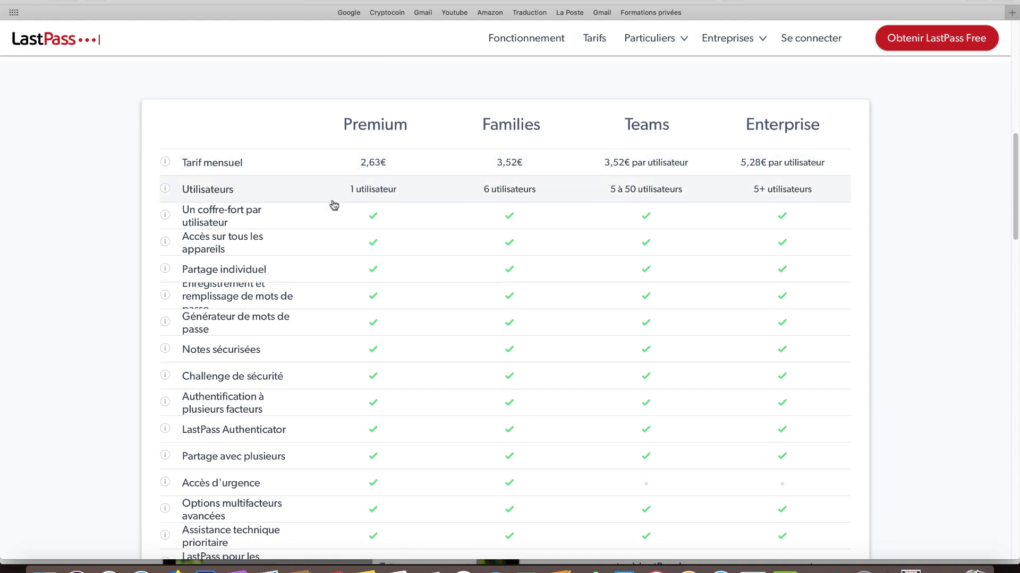
pyautogui.scroll(-2, 298, 207)
pyautogui.scroll(-10, 329, 180)
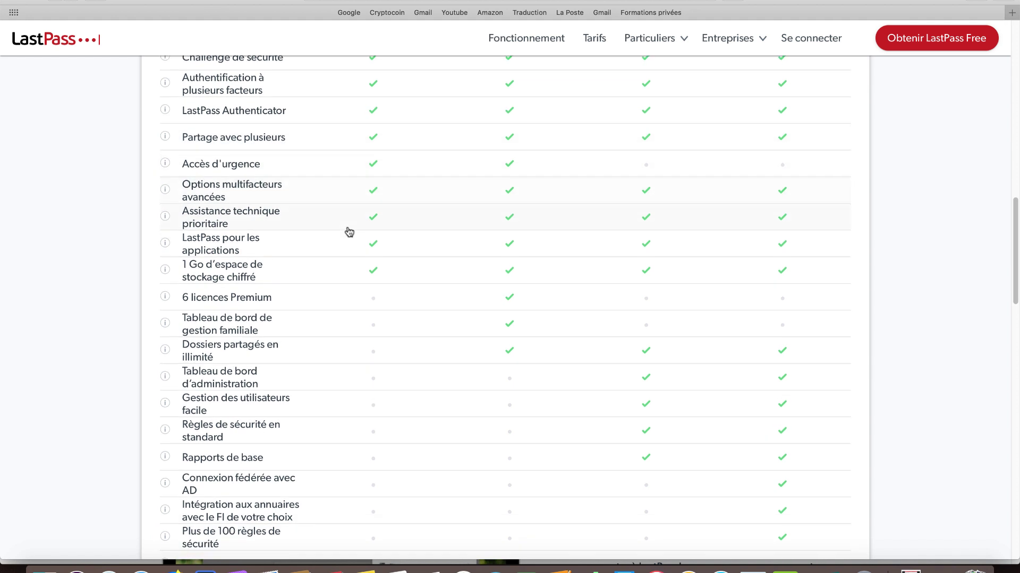
pyautogui.scroll(15, 345, 233)
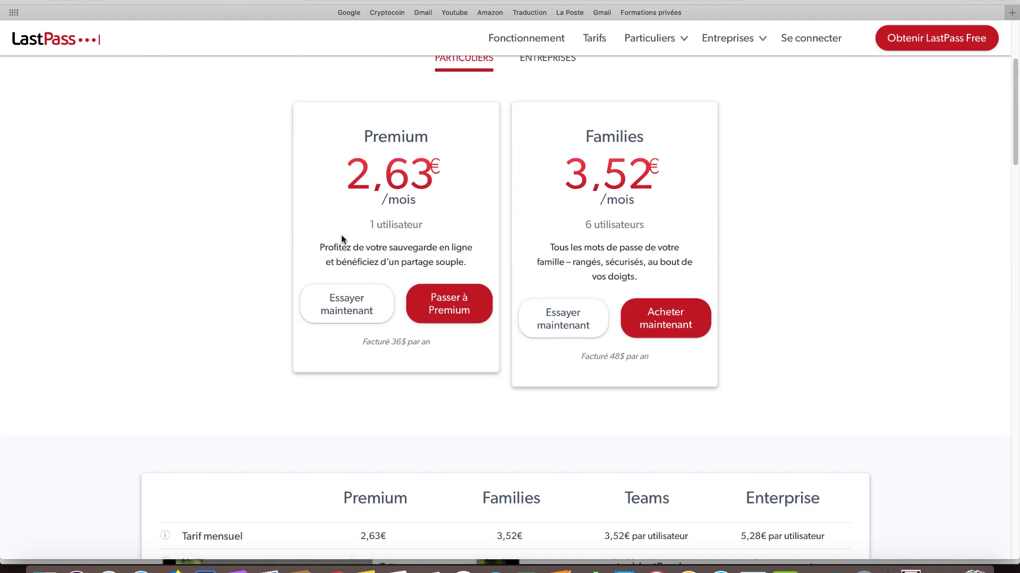
pyautogui.scroll(-8, 342, 240)
pyautogui.scroll(8, 326, 246)
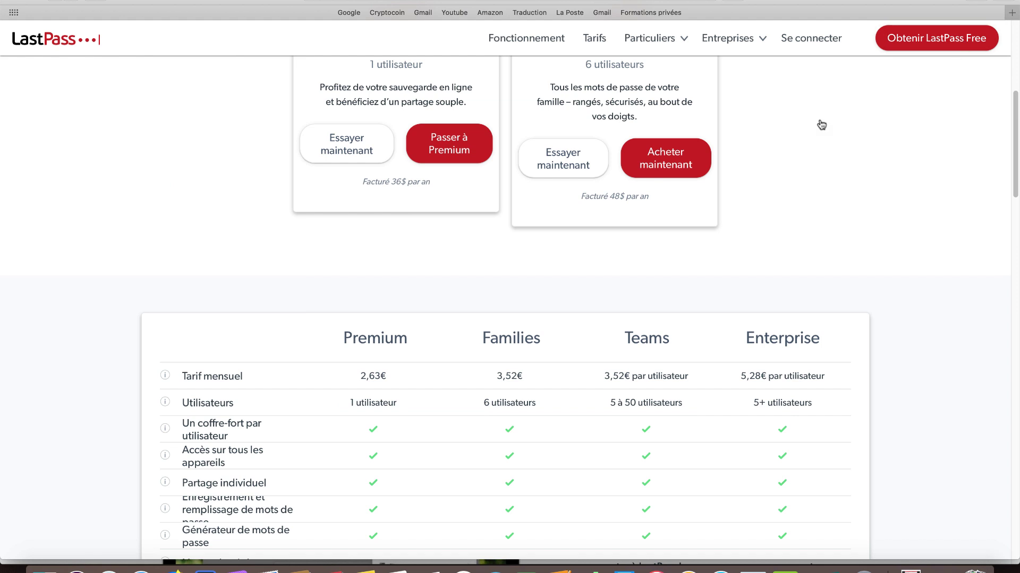
pyautogui.scroll(-7, 596, 189)
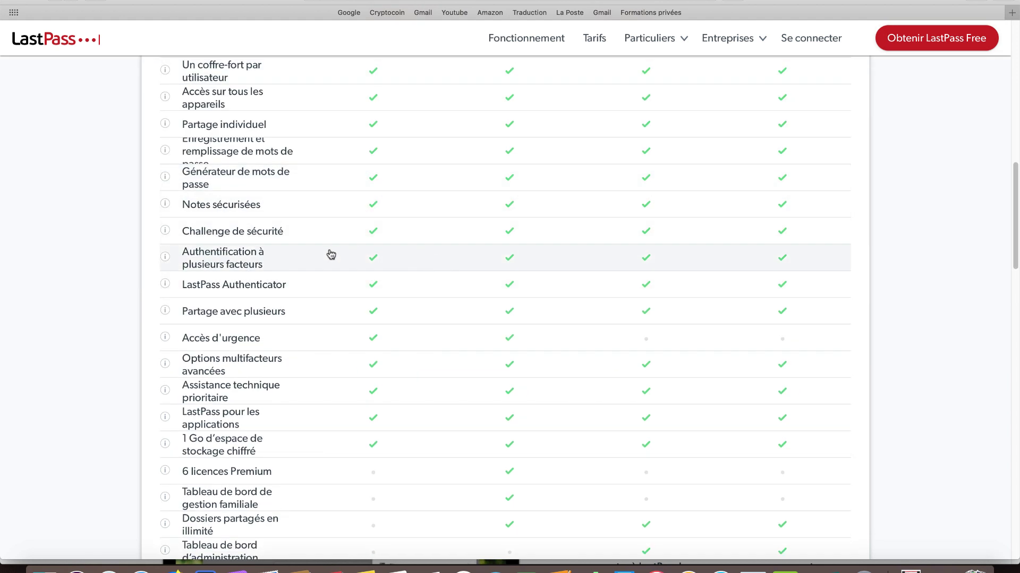
pyautogui.scroll(3, 326, 260)
pyautogui.scroll(-8, 326, 265)
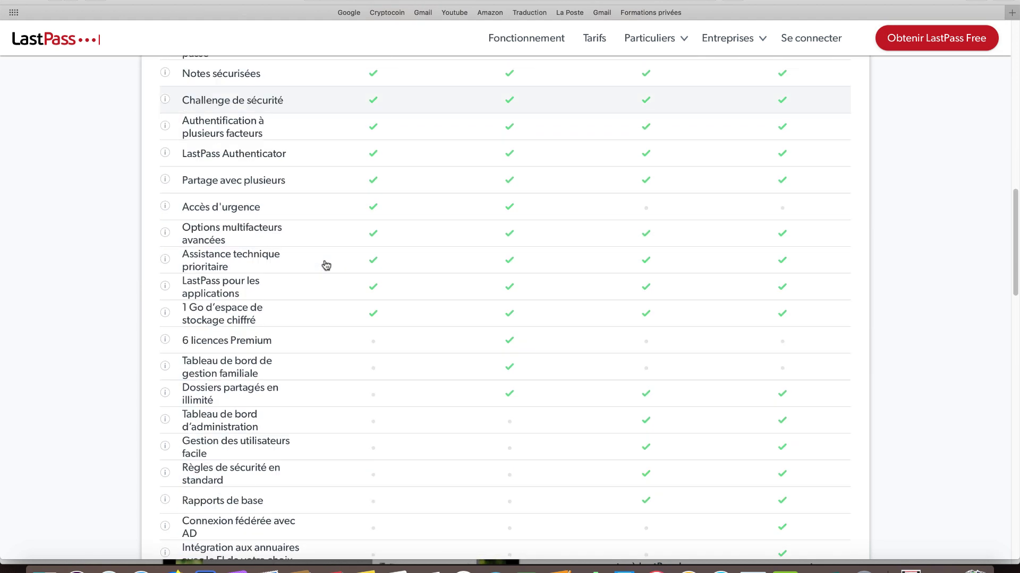
pyautogui.scroll(11, 252, 120)
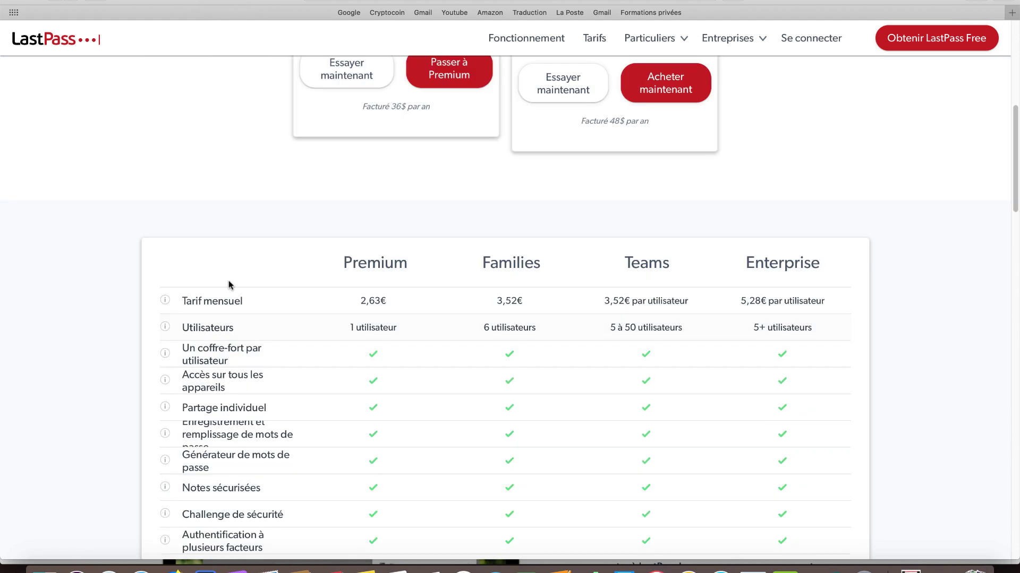
pyautogui.scroll(-18, 227, 285)
pyautogui.scroll(18, 282, 318)
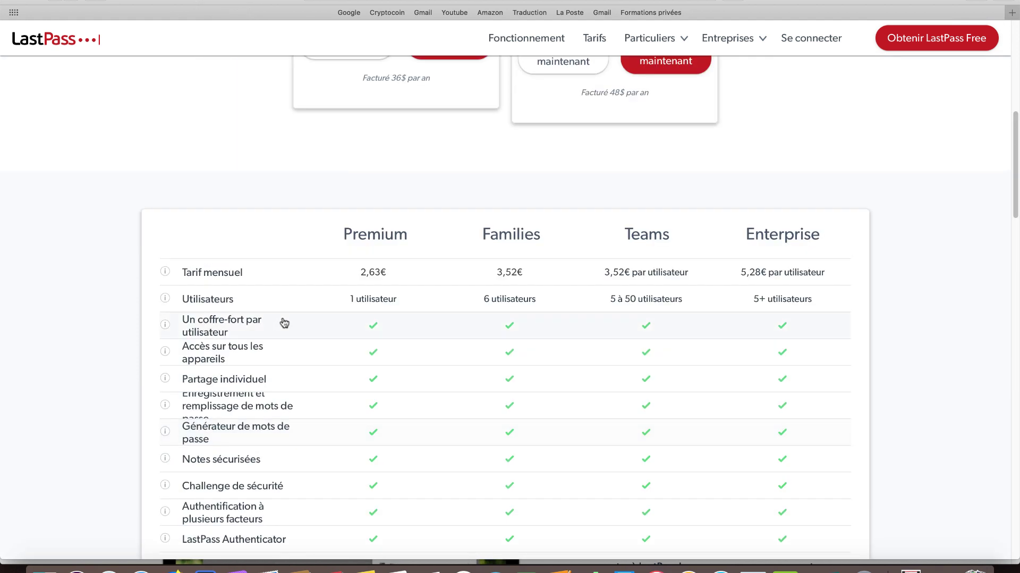
pyautogui.scroll(-5, 530, 290)
pyautogui.scroll(-4, 529, 290)
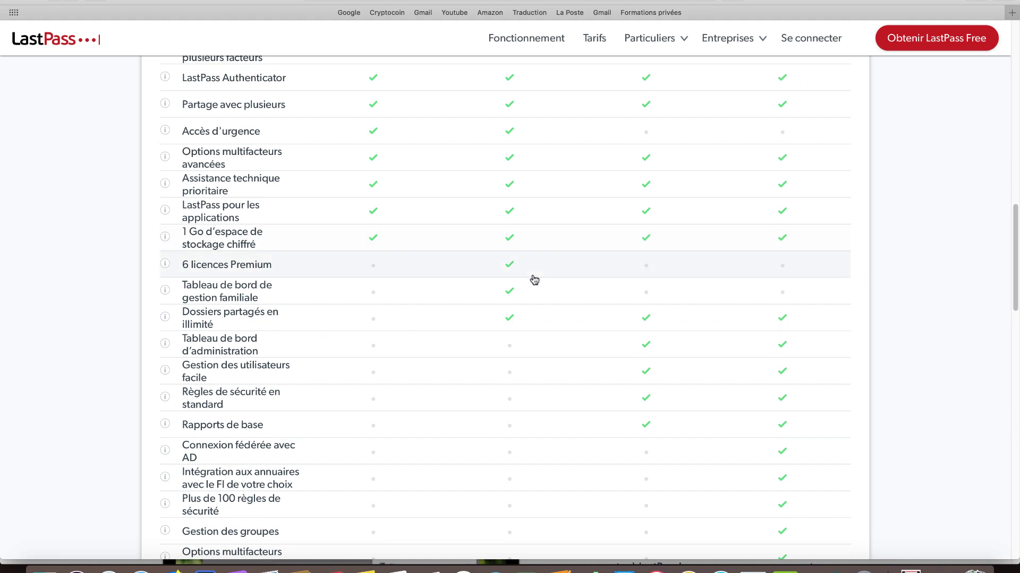
pyautogui.scroll(-4, 735, 277)
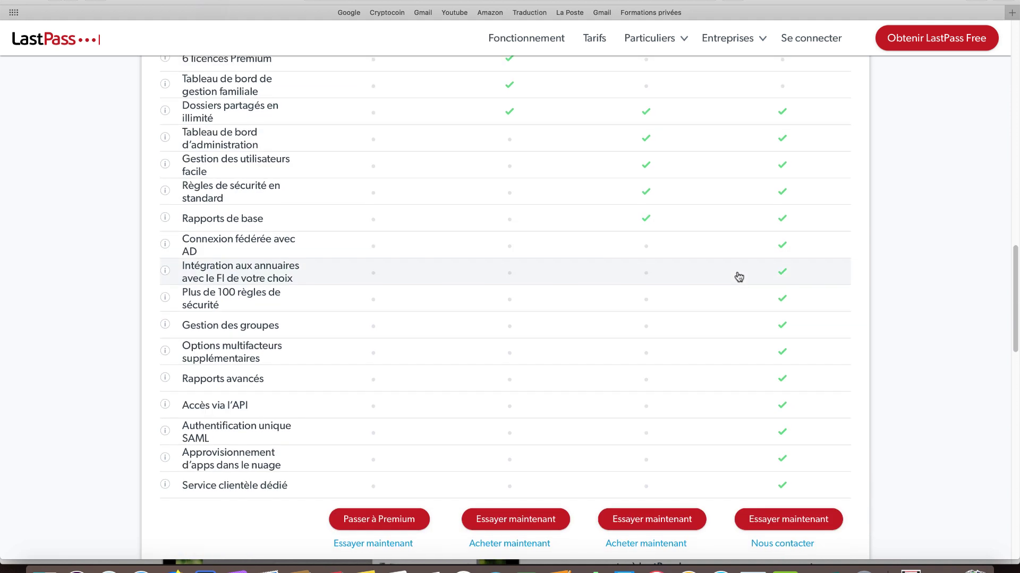
pyautogui.scroll(-4, 731, 307)
pyautogui.scroll(4, 416, 289)
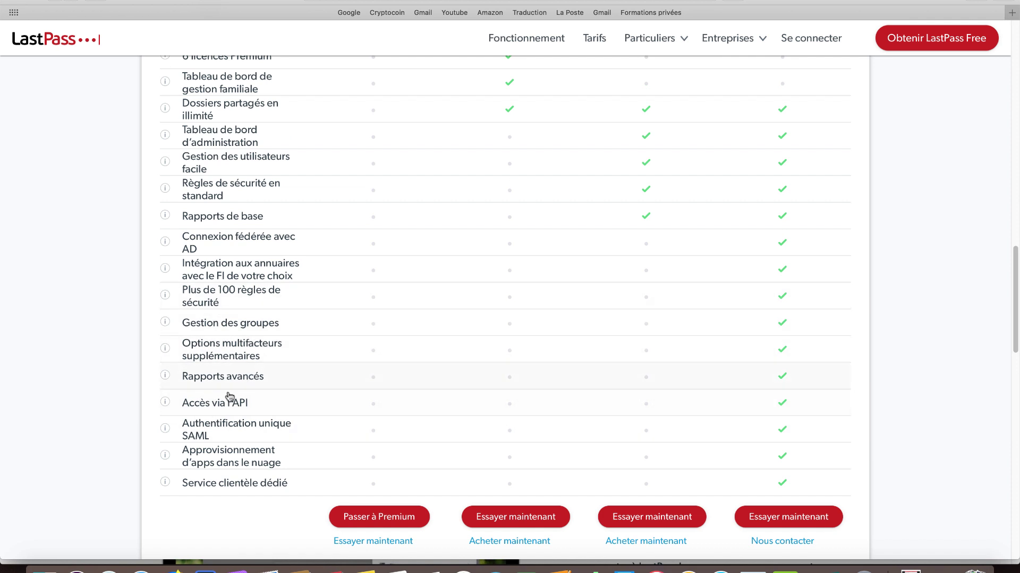
pyautogui.scroll(15, 555, 384)
pyautogui.scroll(-6, 546, 391)
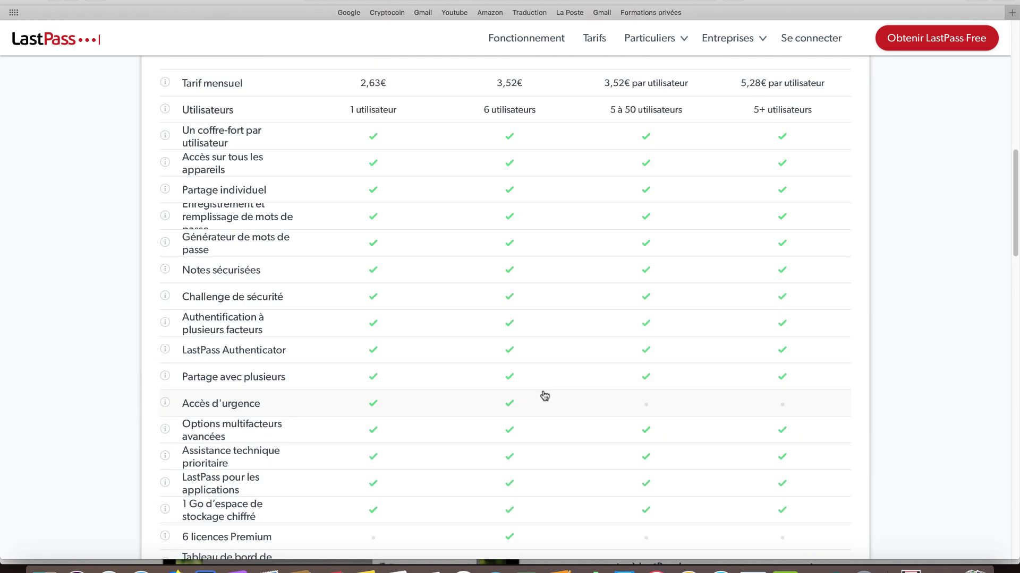
pyautogui.scroll(7, 546, 392)
pyautogui.scroll(-1, 541, 392)
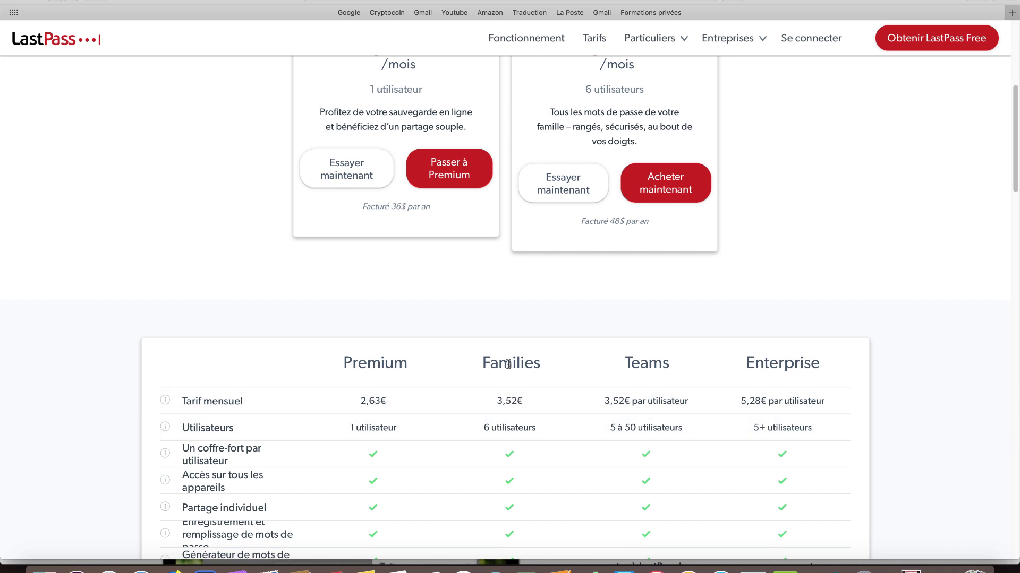
pyautogui.scroll(-3, 504, 356)
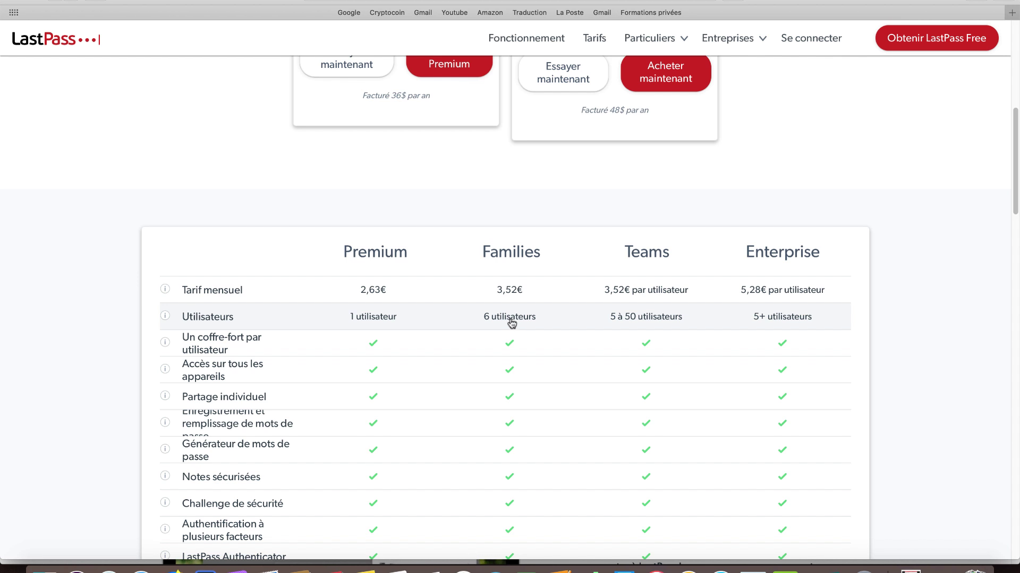
pyautogui.scroll(-1, 606, 410)
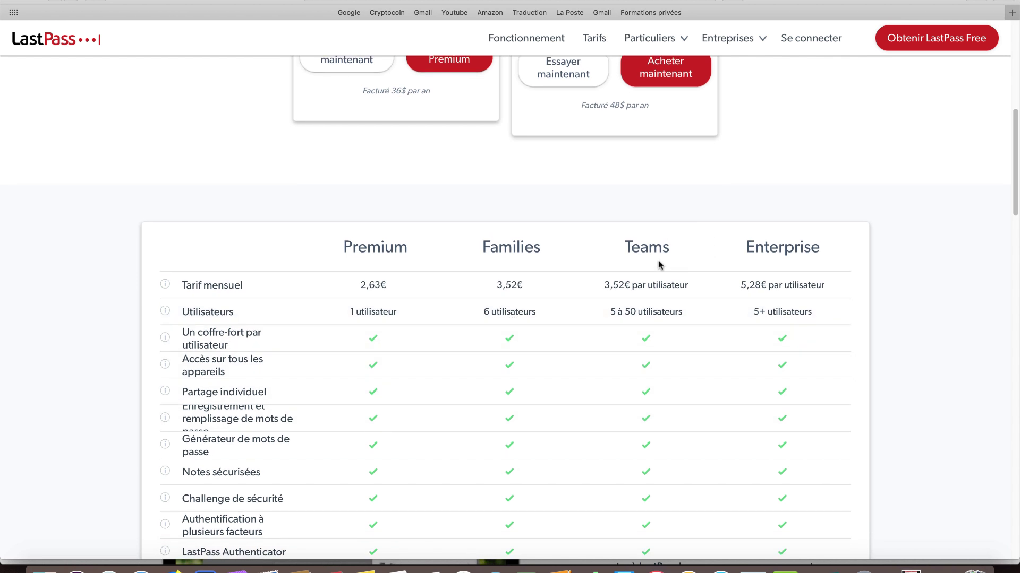
pyautogui.scroll(-2, 658, 252)
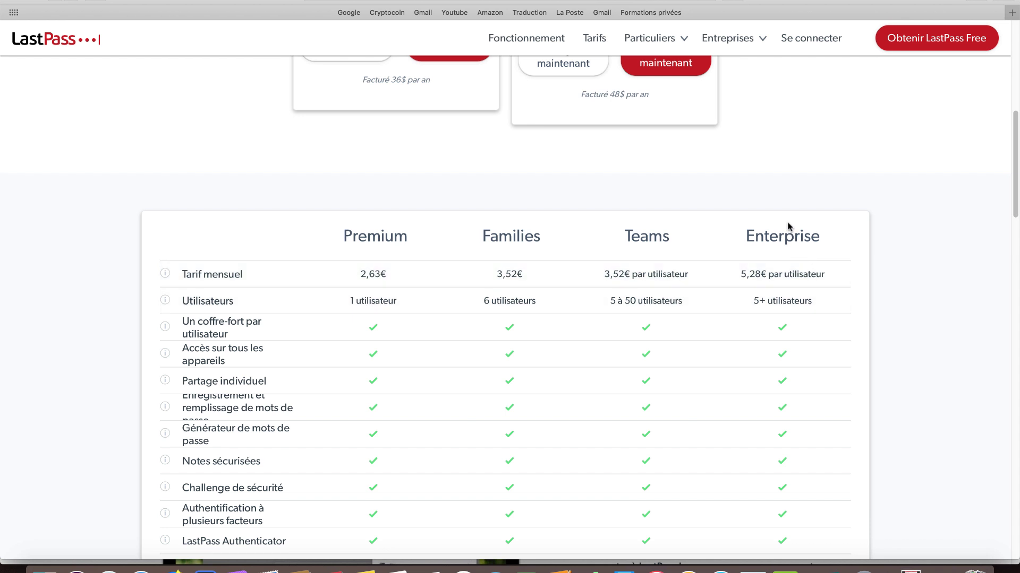
pyautogui.scroll(-2, 779, 254)
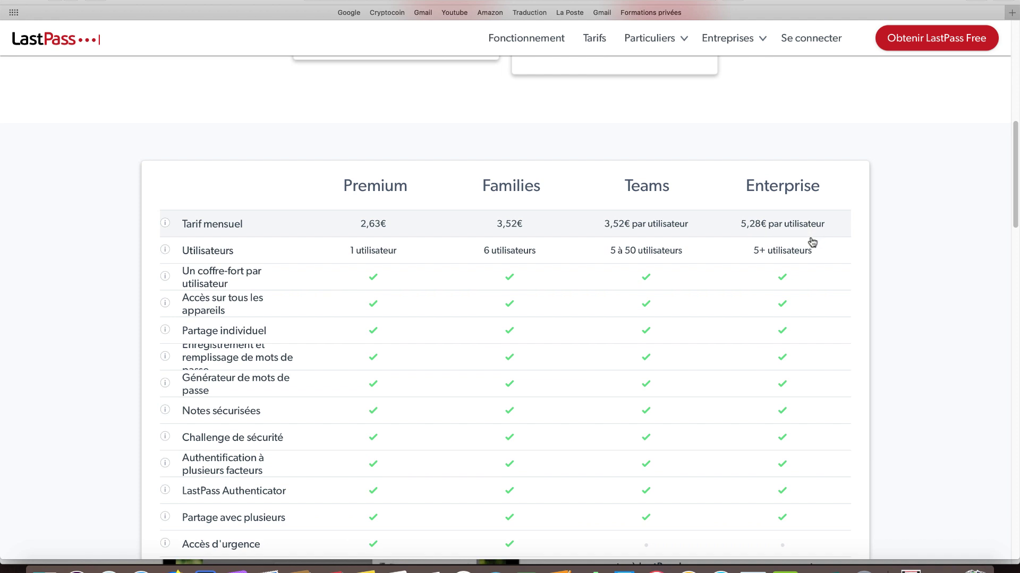
pyautogui.scroll(-1, 810, 241)
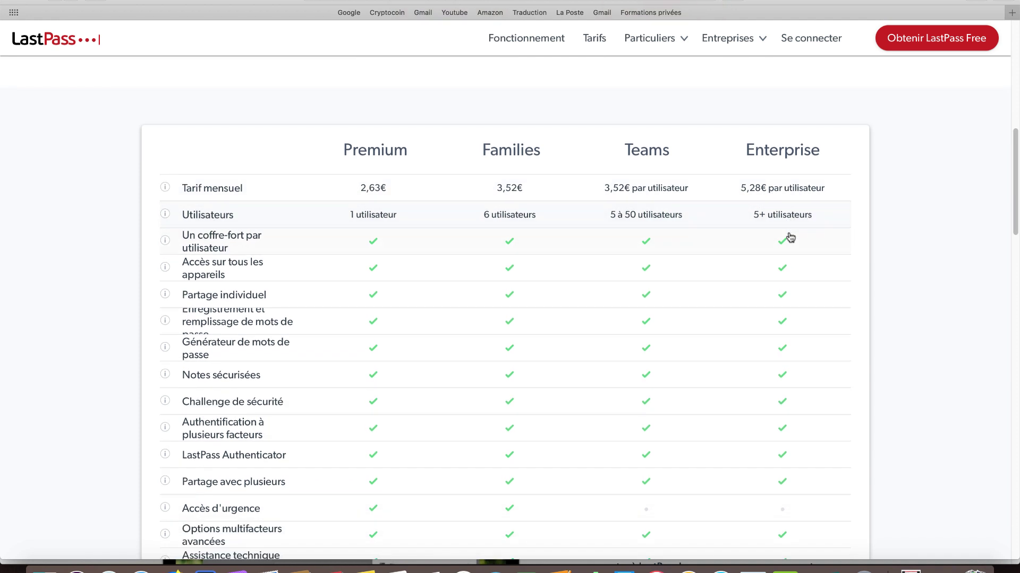
pyautogui.scroll(-5, 790, 239)
pyautogui.scroll(-10, 790, 240)
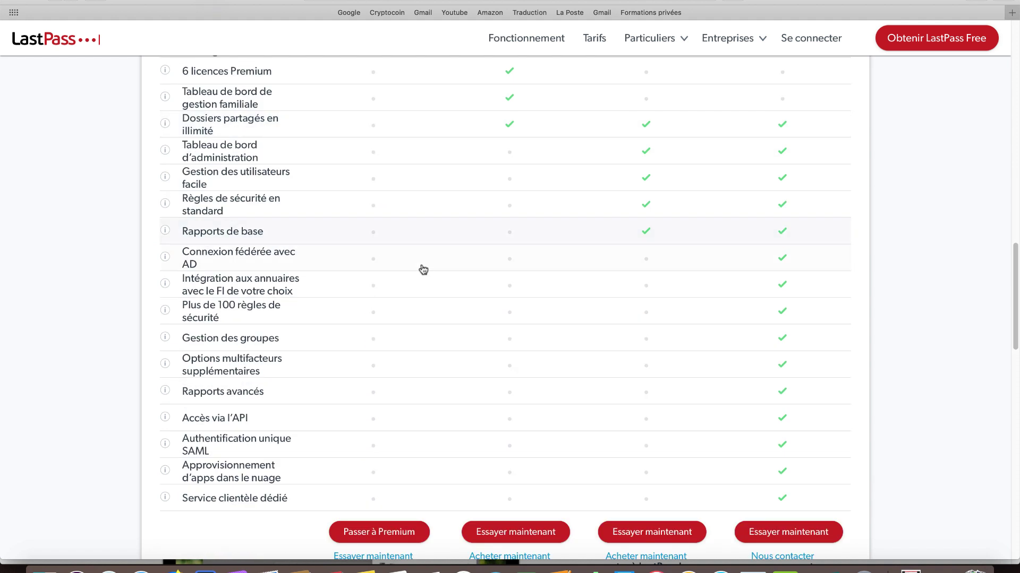
pyautogui.scroll(-3, 876, 223)
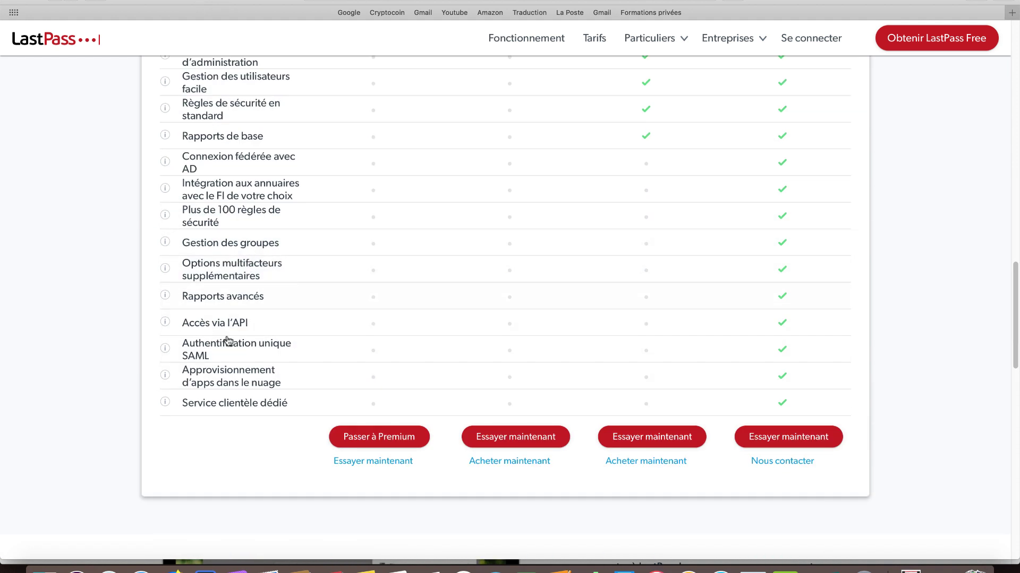
pyautogui.scroll(4, 229, 373)
pyautogui.scroll(9, 235, 424)
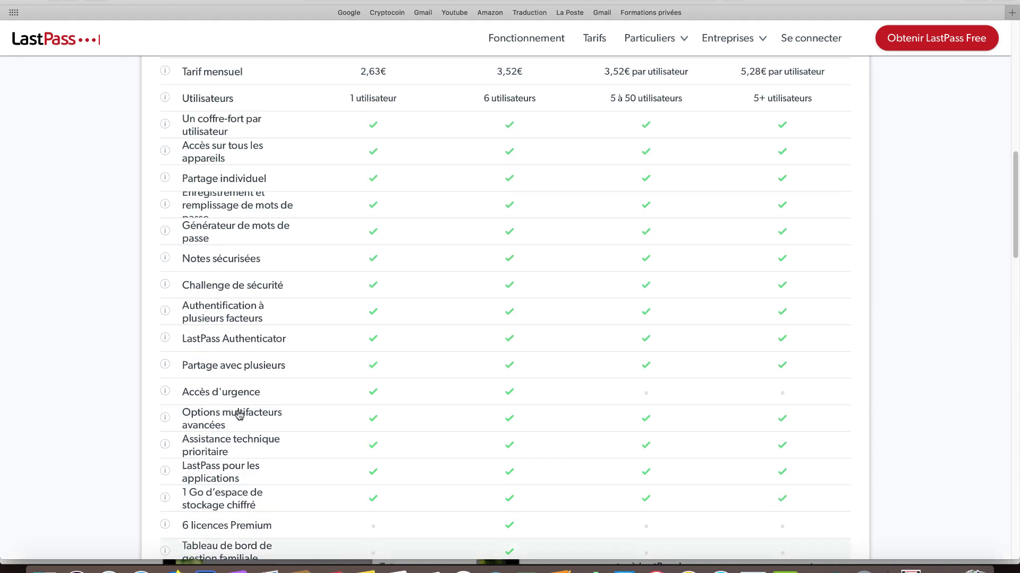
pyautogui.scroll(10, 238, 415)
pyautogui.scroll(1, 245, 410)
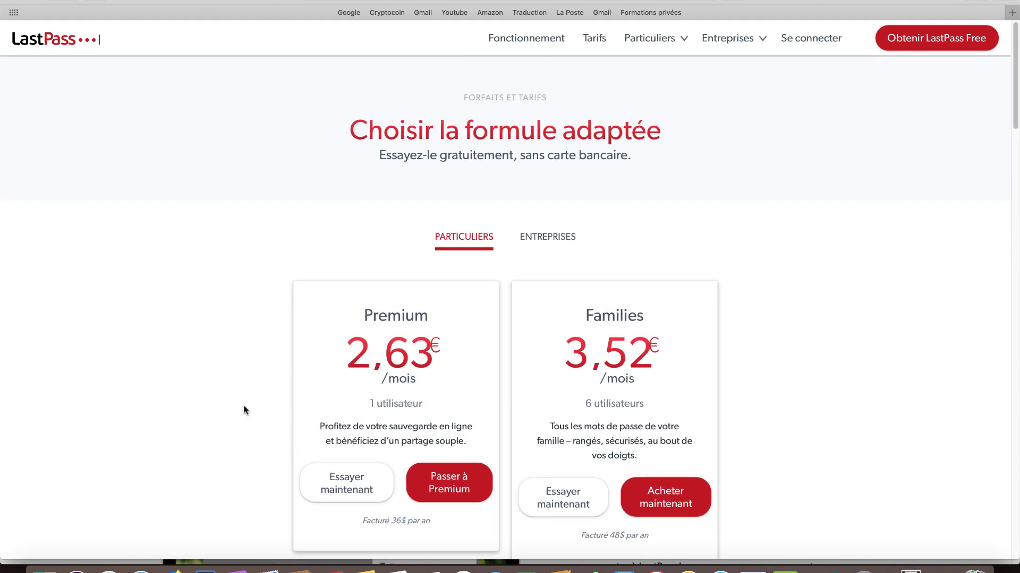
pyautogui.scroll(-8, 244, 410)
pyautogui.scroll(6, 244, 410)
pyautogui.scroll(-8, 262, 407)
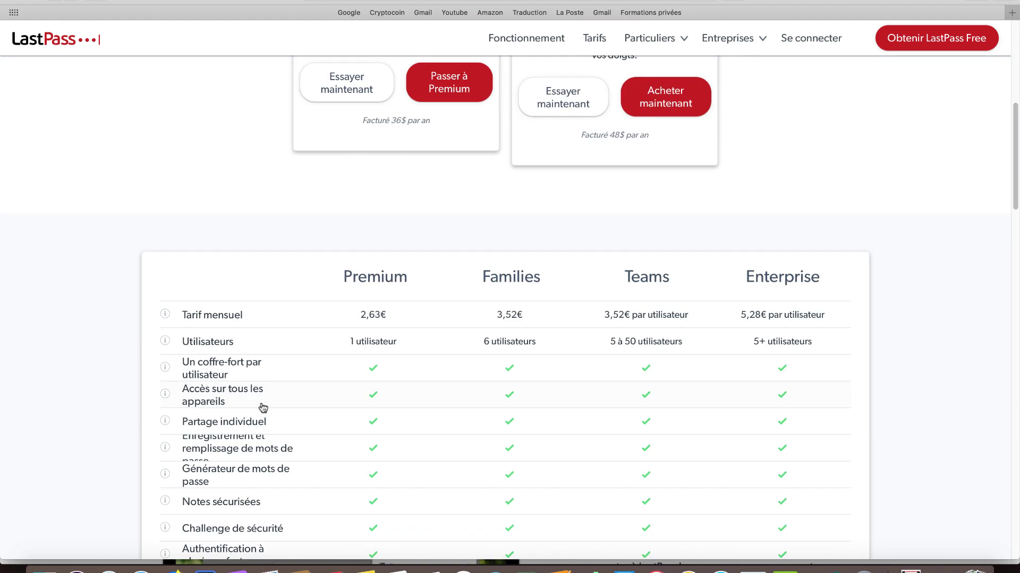
pyautogui.scroll(8, 325, 397)
pyautogui.scroll(2, 340, 391)
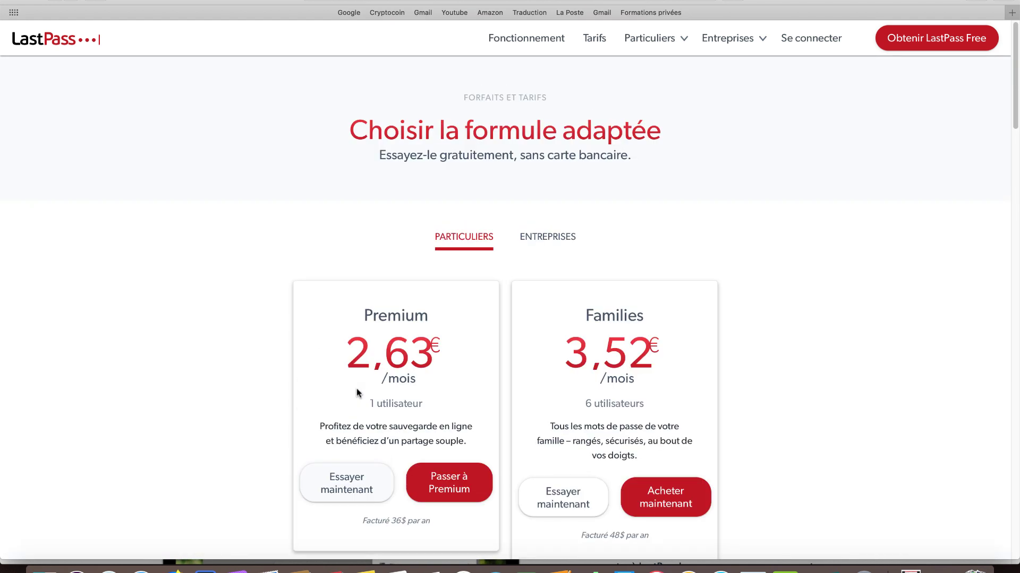
pyautogui.scroll(-2, 371, 382)
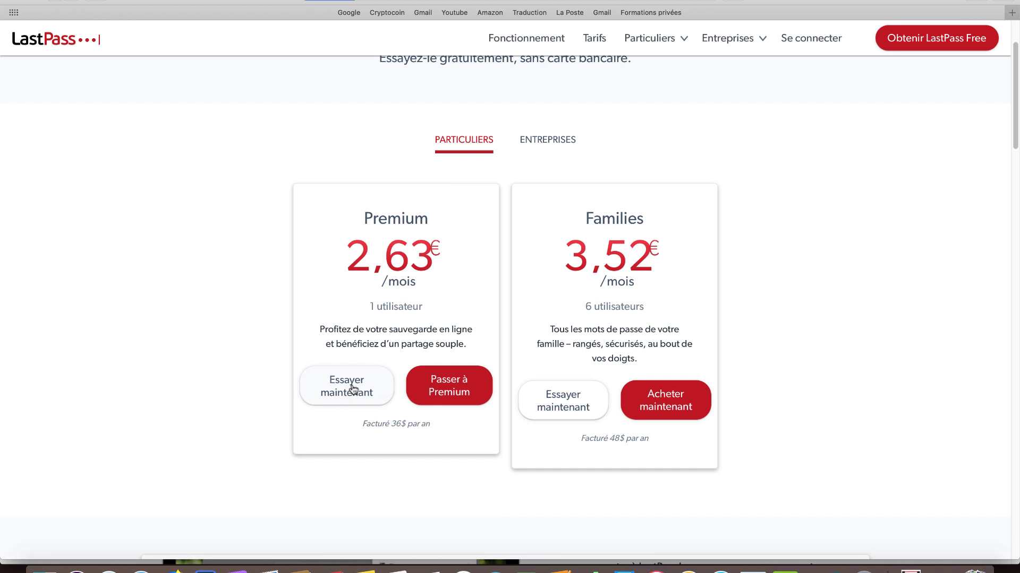
# Open the 30-day Premium trial 'Créer un compte' form and leave its E-mail field empty
pyautogui.click(353, 388)
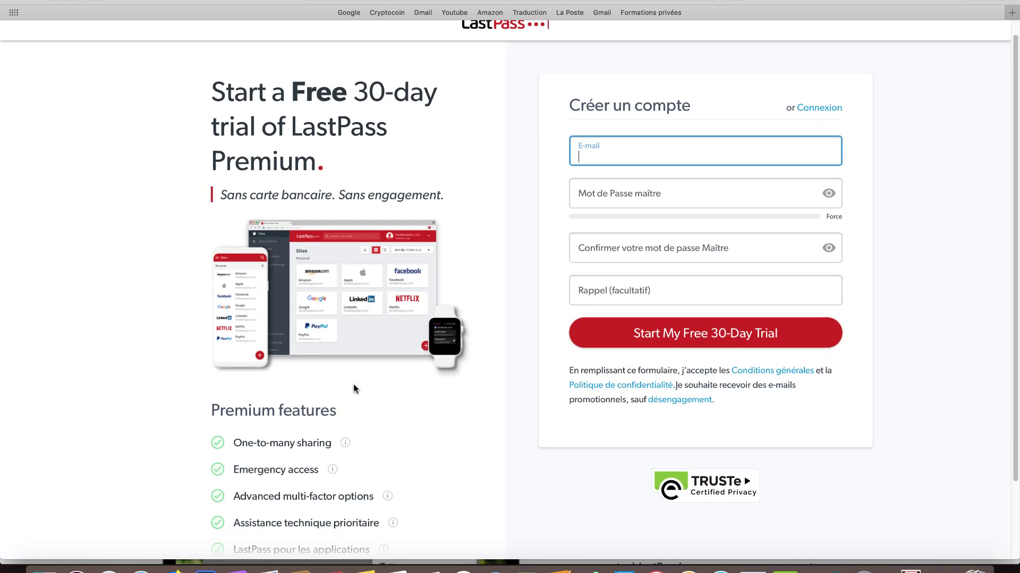
pyautogui.scroll(-3, 353, 388)
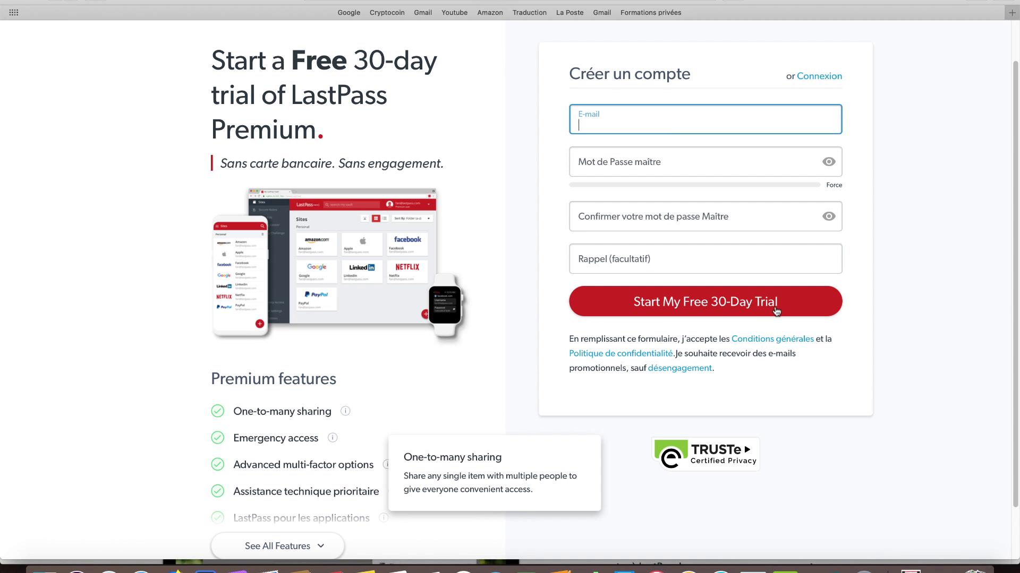
pyautogui.scroll(1, 765, 308)
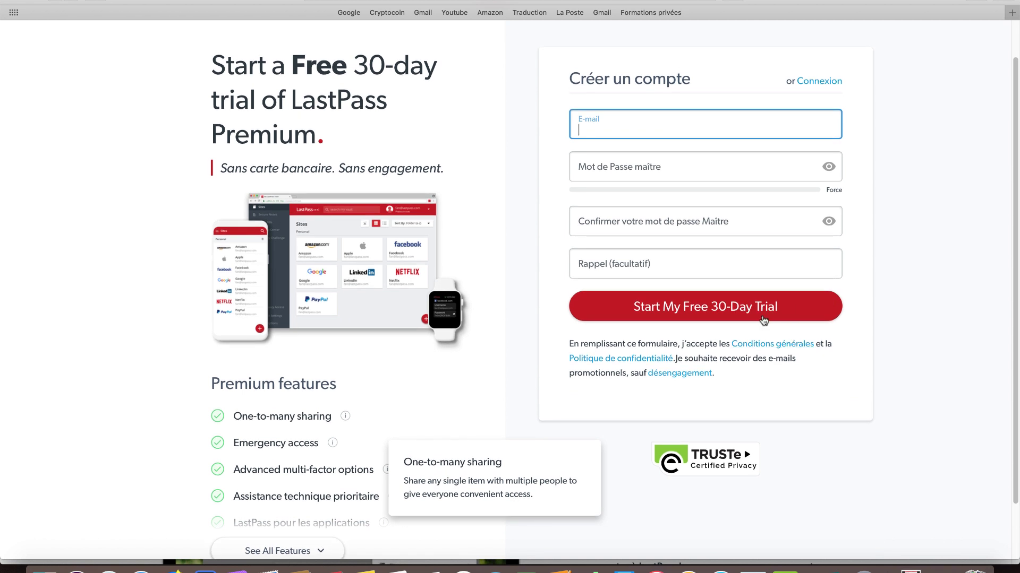
pyautogui.scroll(2, 763, 318)
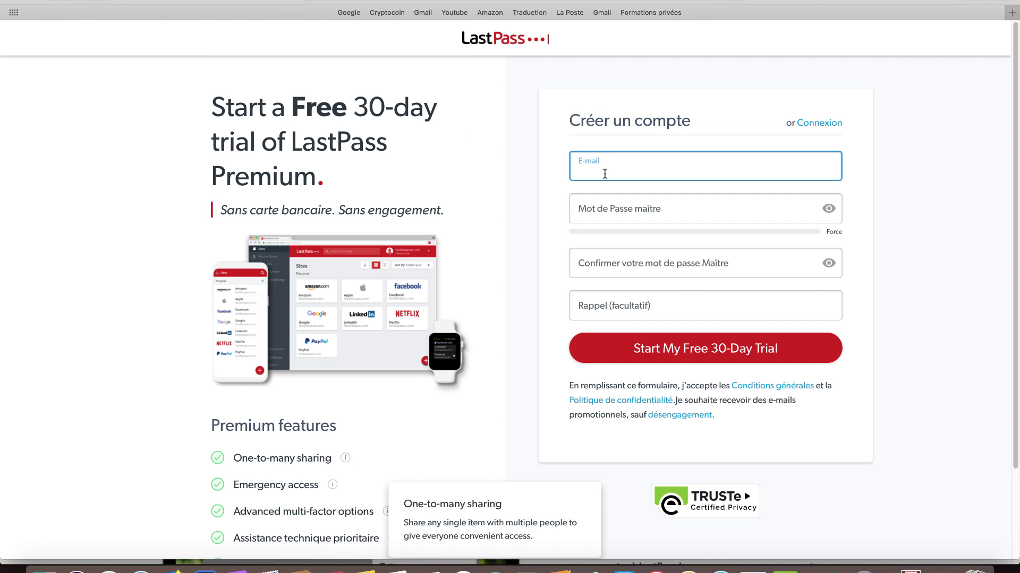
pyautogui.scroll(-3, 604, 175)
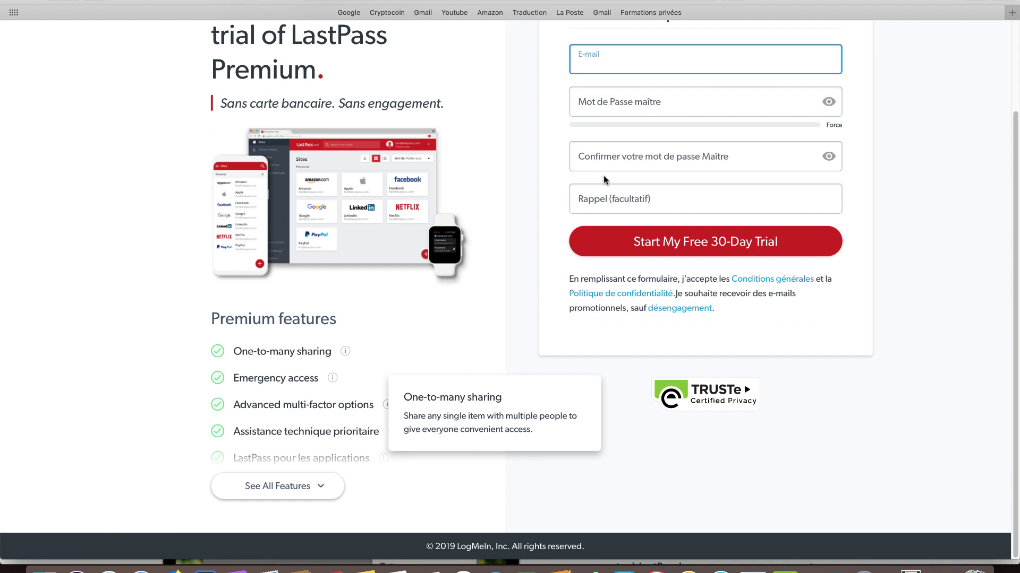
pyautogui.scroll(3, 605, 197)
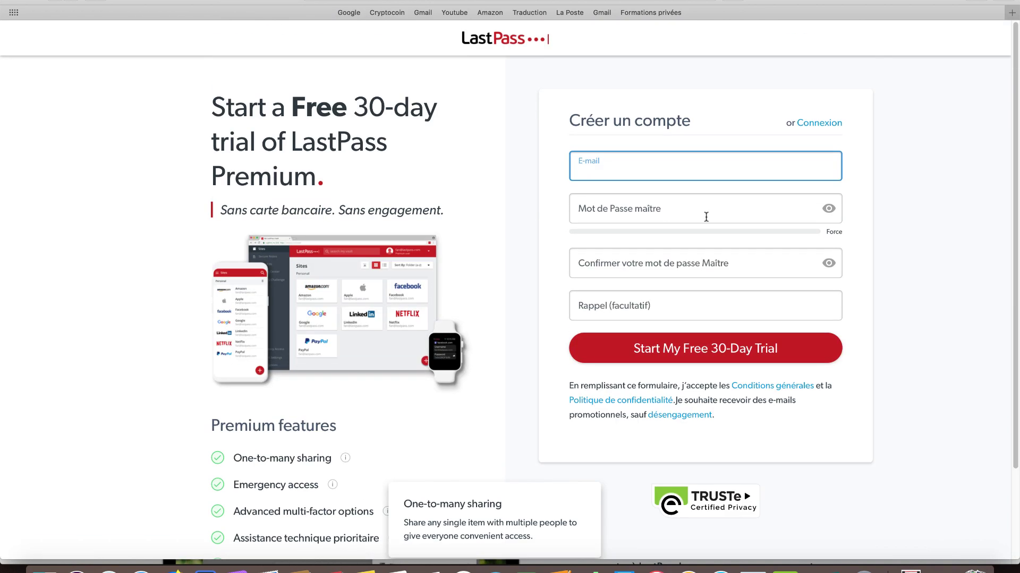
pyautogui.scroll(-3, 706, 217)
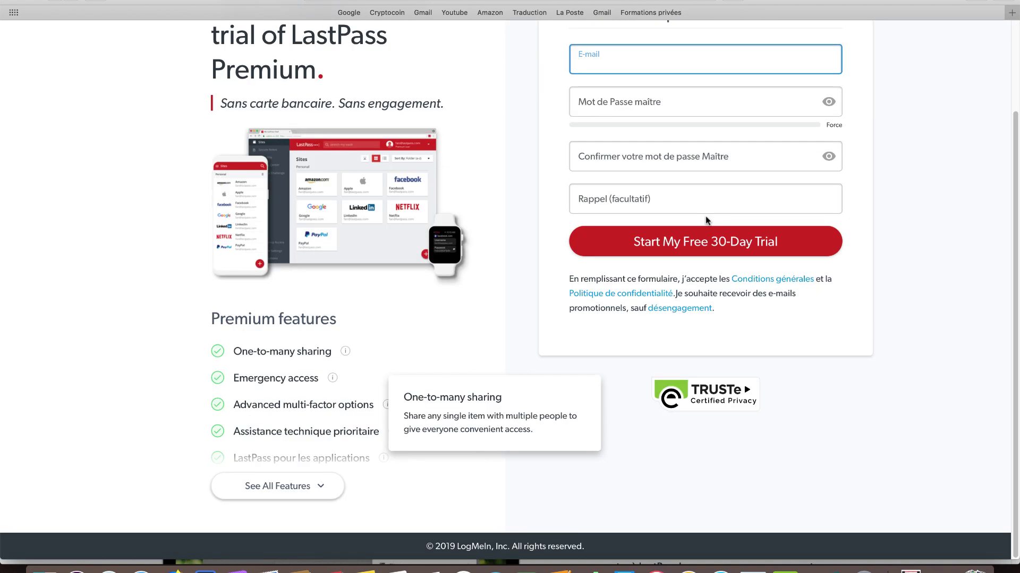
pyautogui.scroll(3, 705, 219)
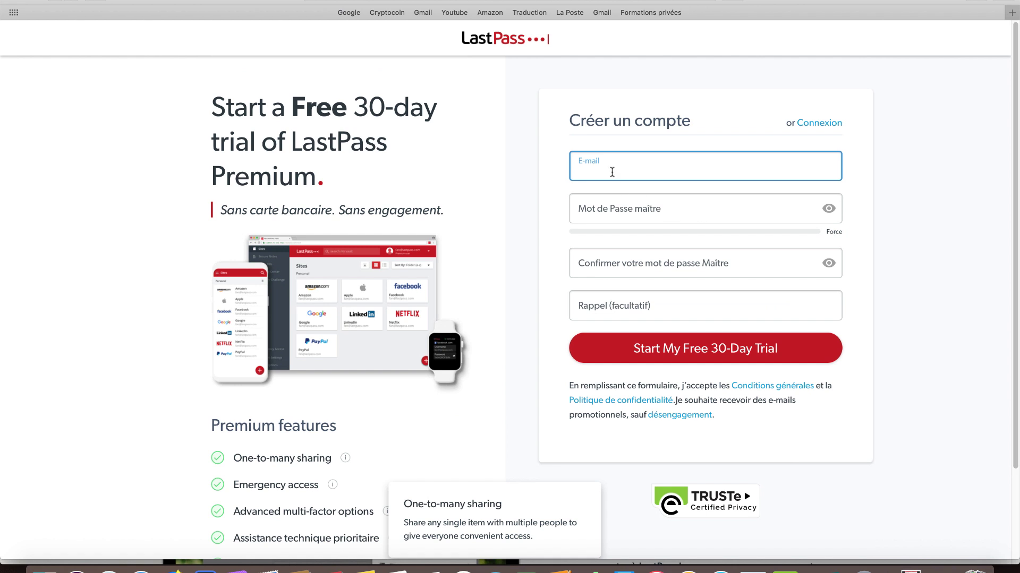
pyautogui.click(690, 168)
pyautogui.click(942, 170)
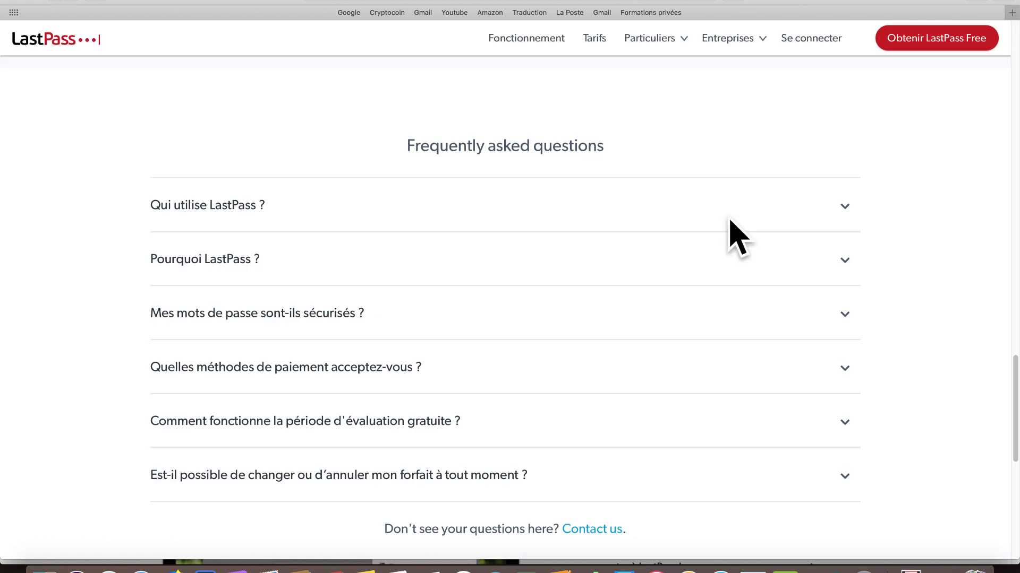
# Expand the FAQ answers for 'Qui utilise LastPass ?', 'Pourquoi LastPass ?' and password security
pyautogui.scroll(13, 667, 278)
pyautogui.scroll(-13, 667, 278)
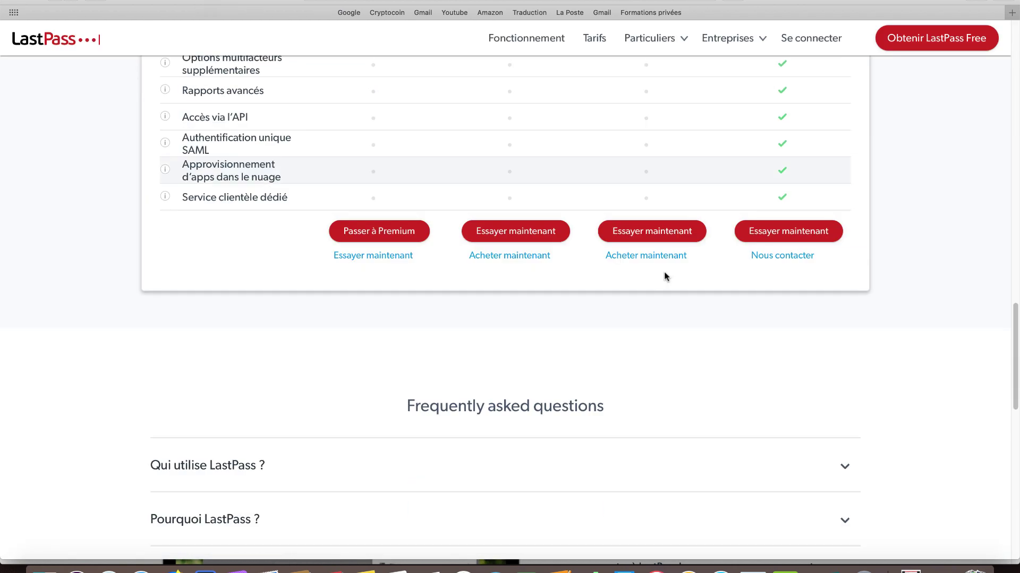
pyautogui.scroll(-1, 666, 277)
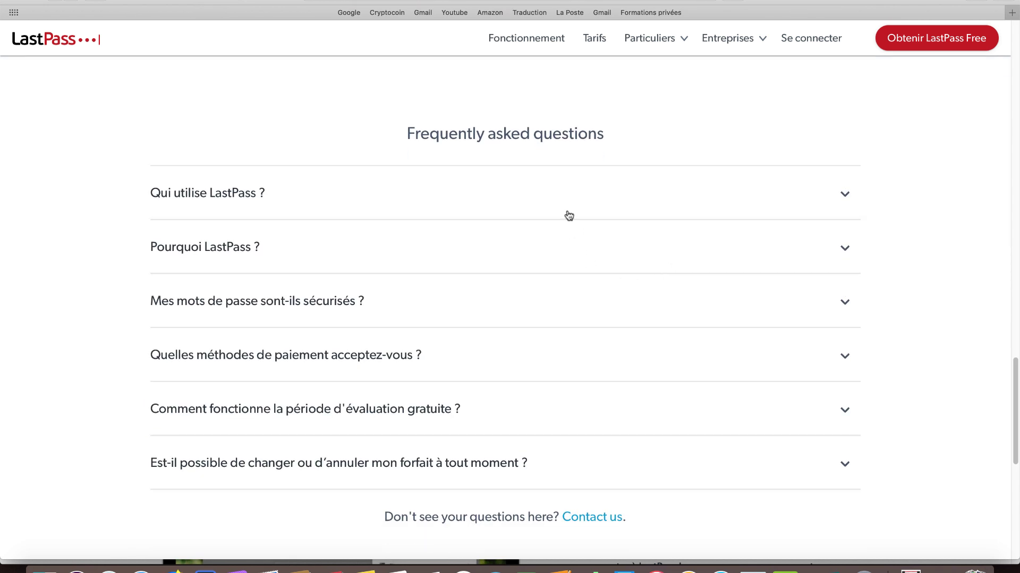
pyautogui.click(278, 193)
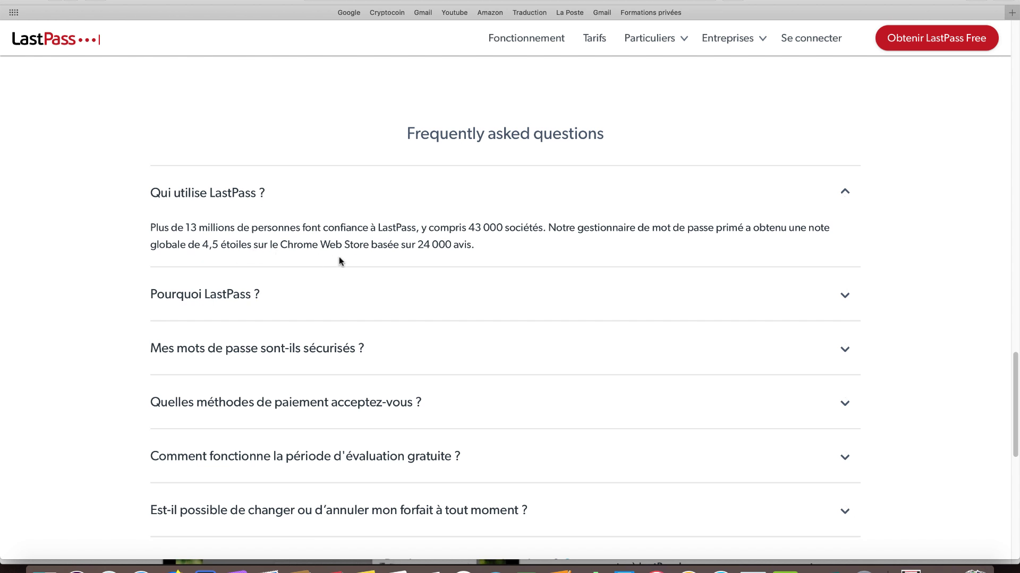
pyautogui.click(276, 303)
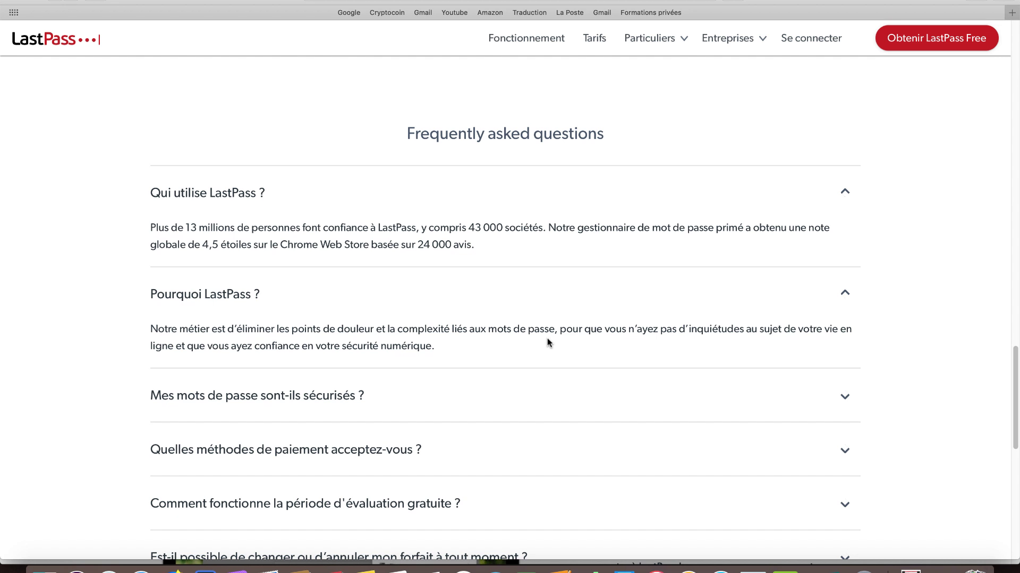
pyautogui.scroll(-3, 549, 343)
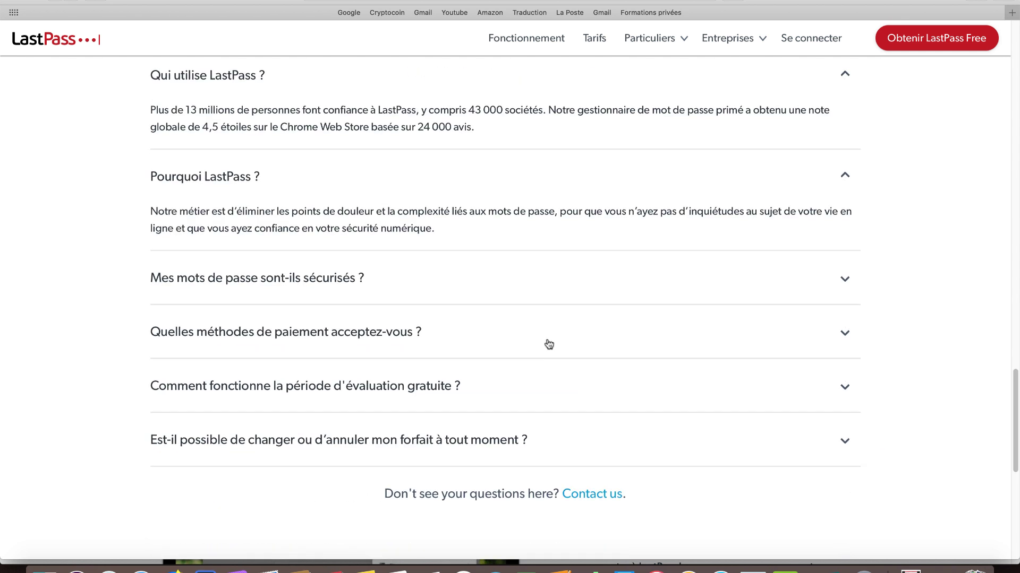
pyautogui.click(342, 279)
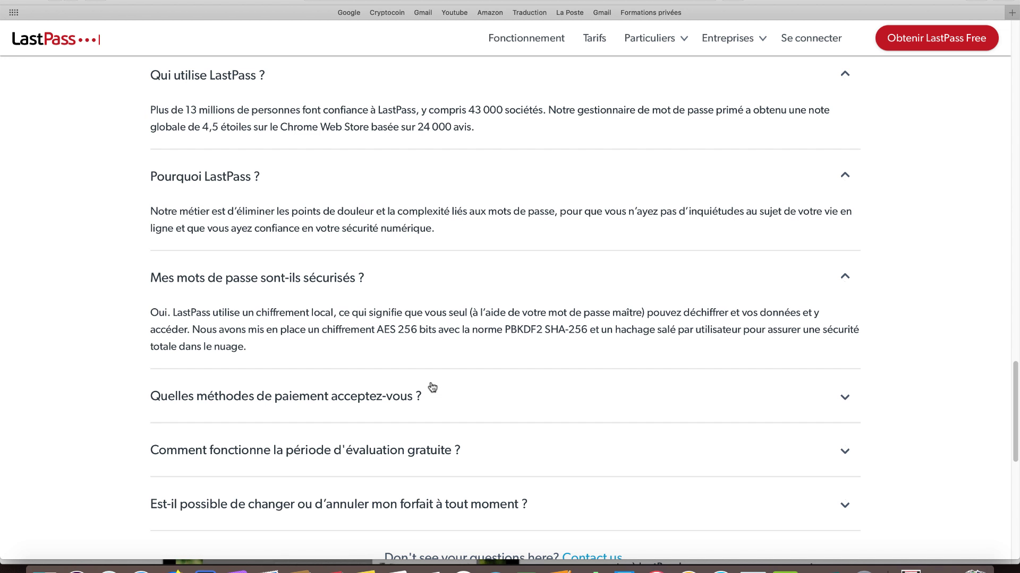
# Expand the FAQ answers on payment methods, the free evaluation period, and changing or cancelling plans
pyautogui.scroll(-3, 432, 387)
pyautogui.click(421, 326)
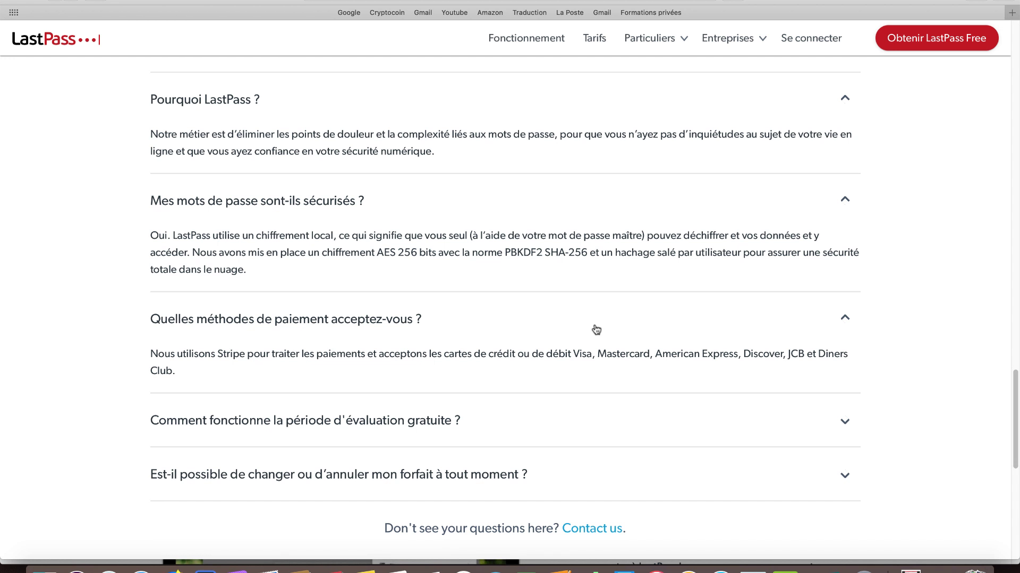
pyautogui.scroll(-2, 597, 329)
pyautogui.click(312, 383)
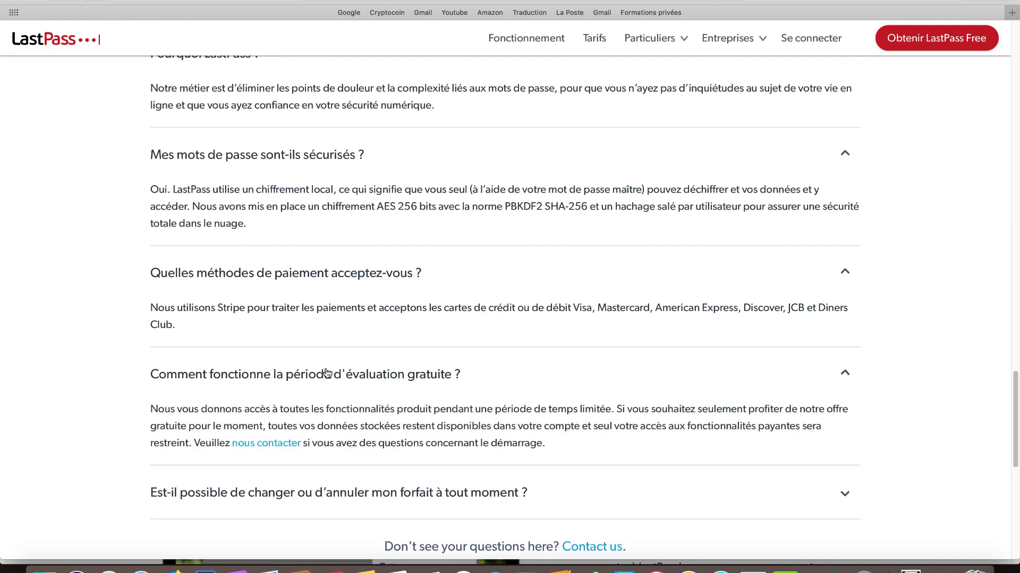
pyautogui.scroll(-8, 540, 337)
pyautogui.scroll(3, 540, 337)
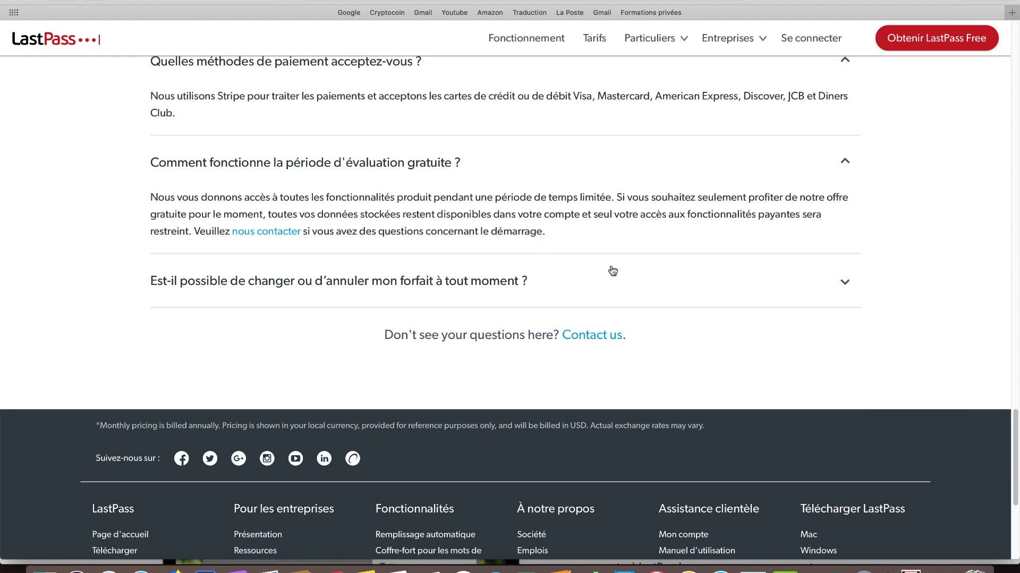
pyautogui.click(448, 287)
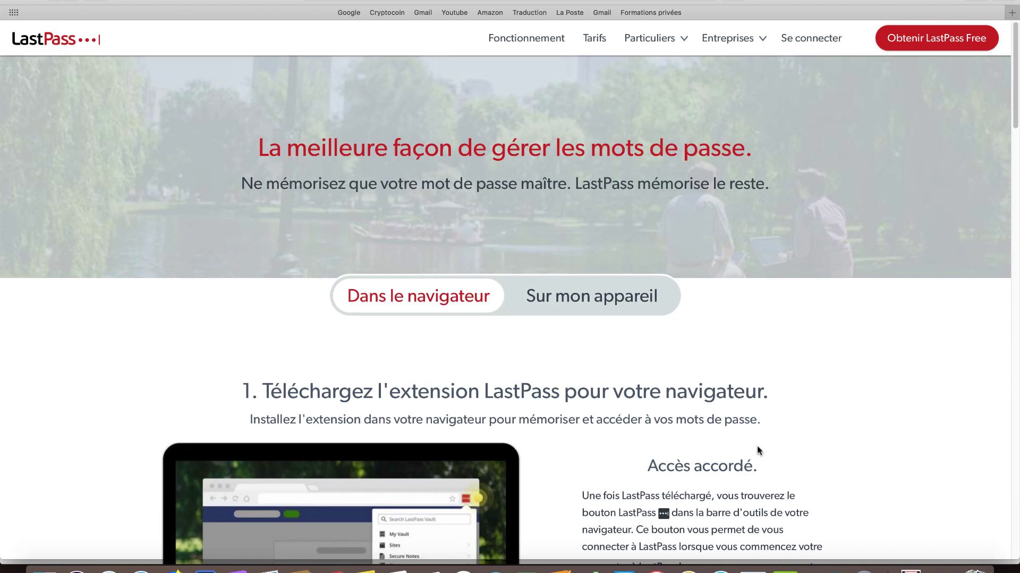
# Leave the 'Fonctionnement' page for the free sign-up form via 'Obtenir LastPass Free'
pyautogui.scroll(-5, 751, 412)
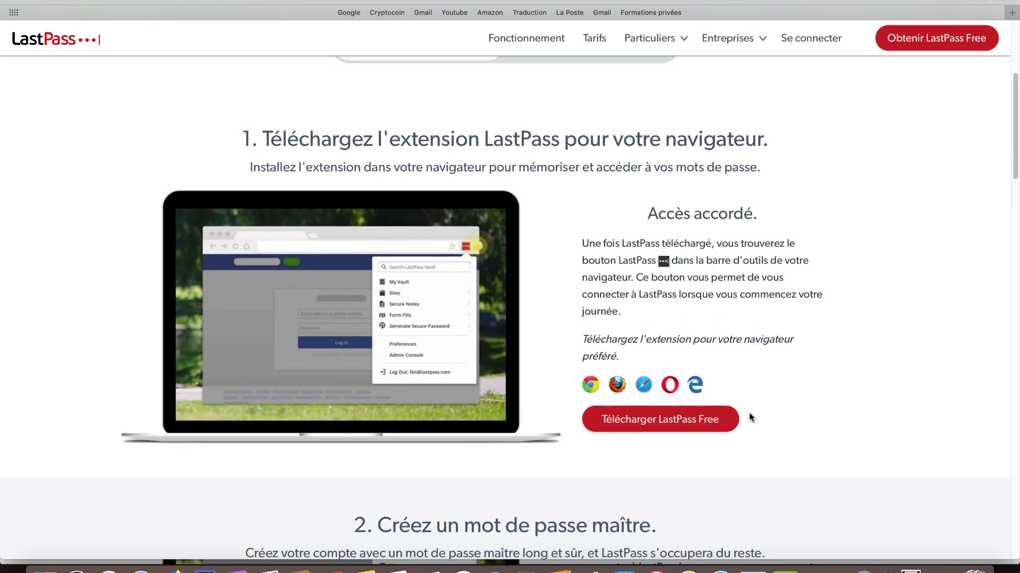
pyautogui.scroll(5, 748, 414)
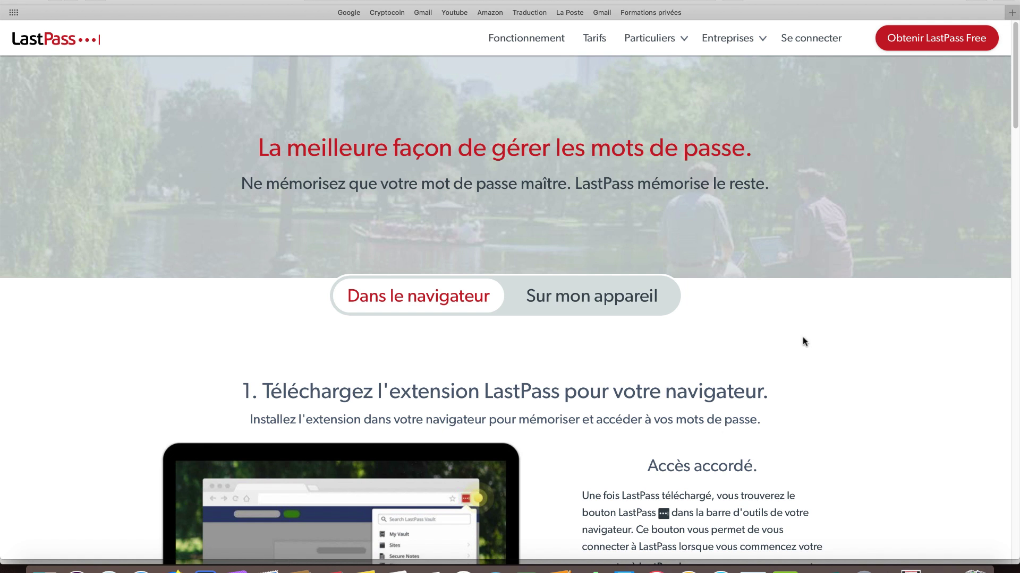
pyautogui.click(913, 42)
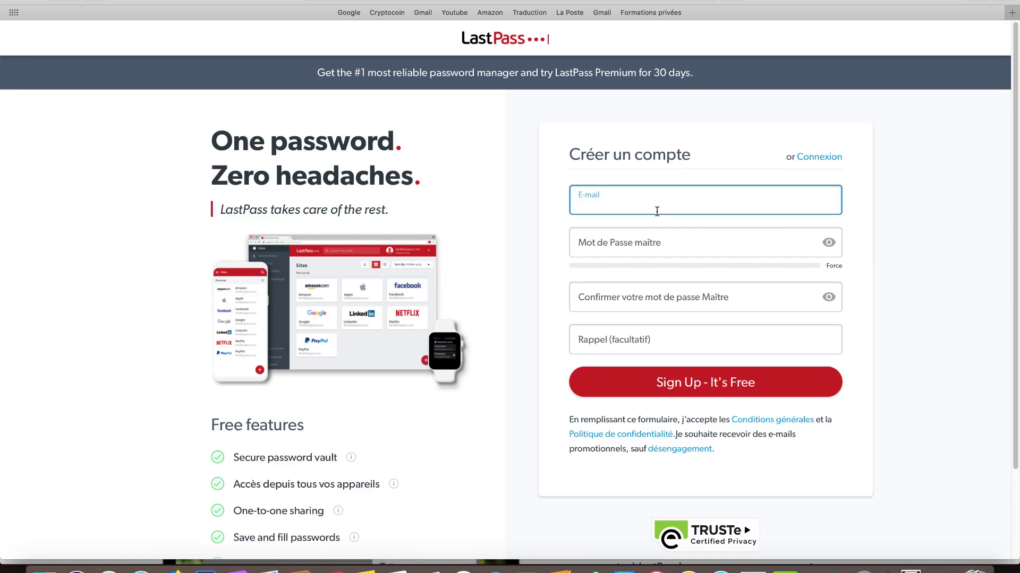
# Enter the master password and optional reminder, then submit the sign-up form
pyautogui.click(659, 245)
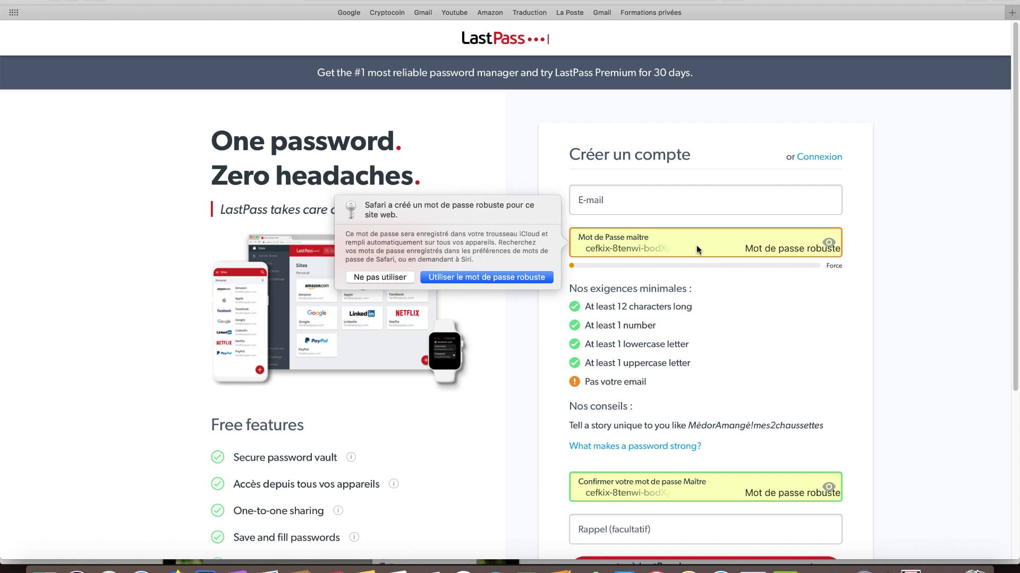
pyautogui.scroll(-5, 696, 244)
pyautogui.click(649, 398)
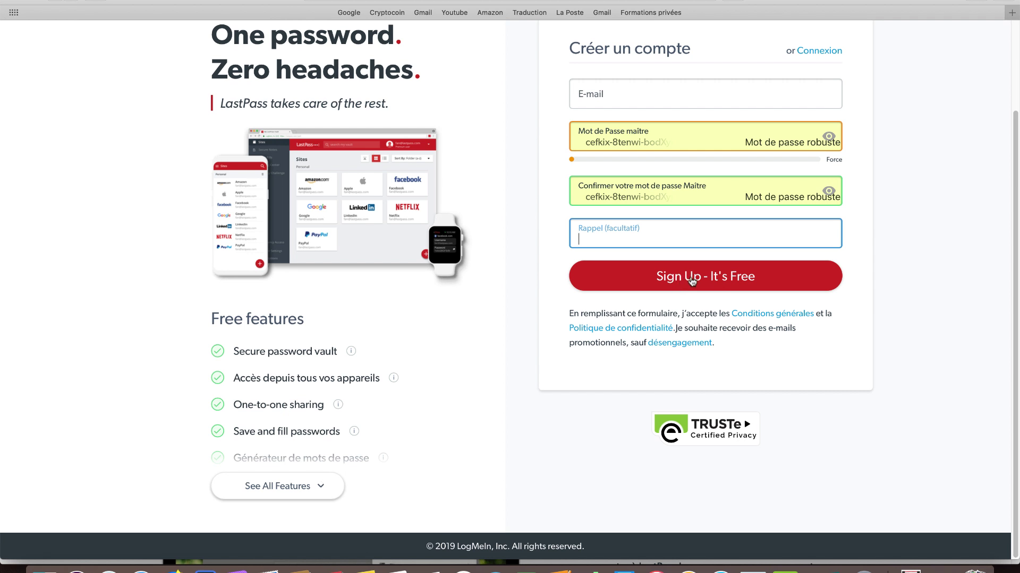
pyautogui.click(718, 286)
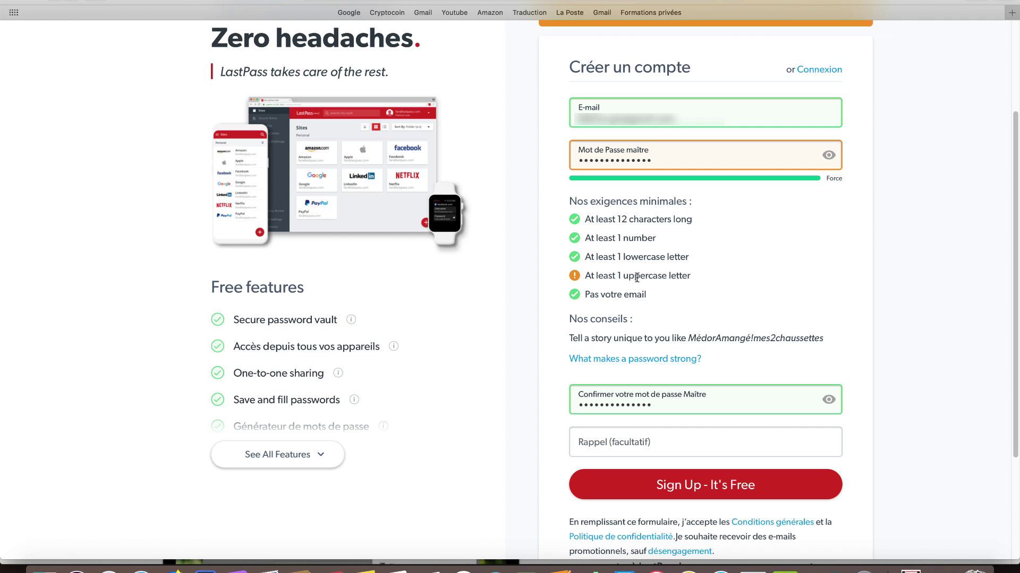
# Correct the master password confirmation to meet the requirements and resubmit, reaching 'Welcome to LastPass!'
pyautogui.click(675, 161)
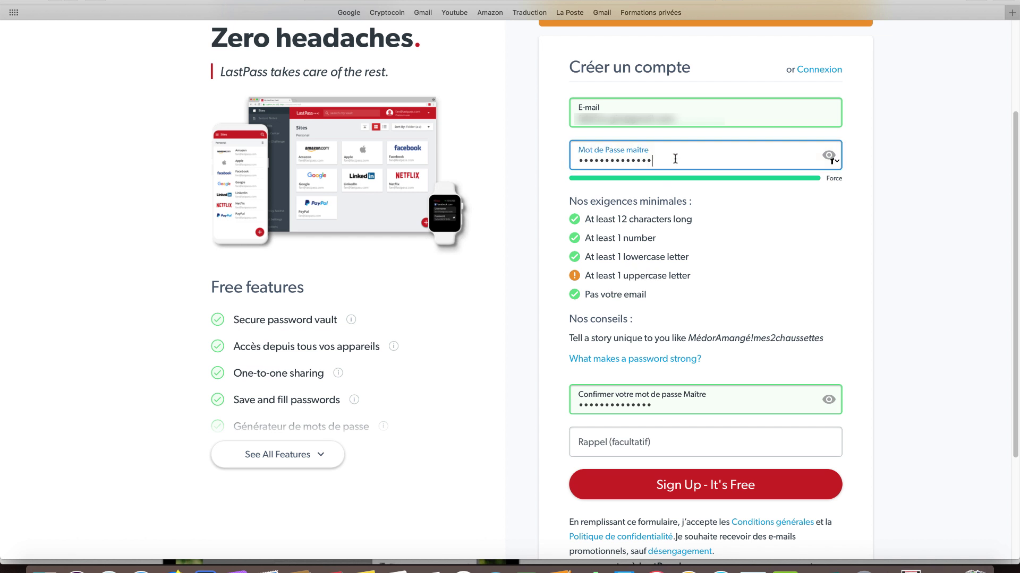
pyautogui.press('Tab')
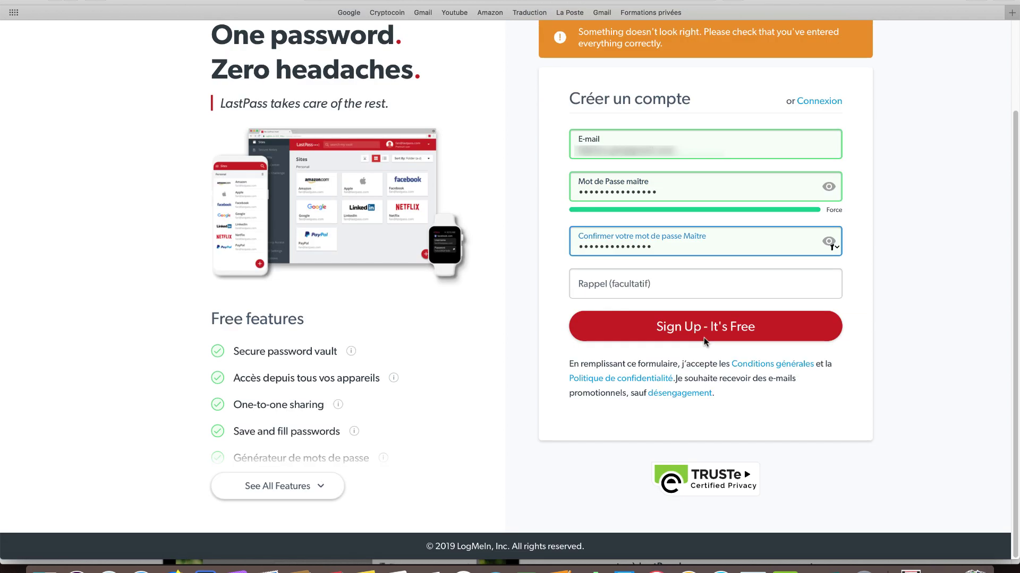
pyautogui.write('1')
pyautogui.press('Return')
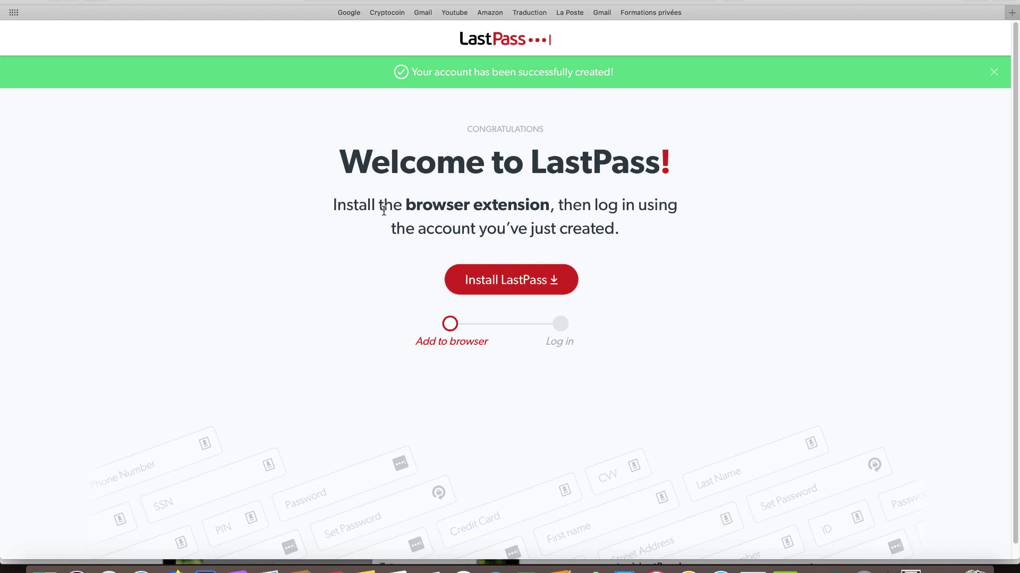
# Open the LastPass listing with 'Install now' in the Safari Extensions Gallery from the welcome page
pyautogui.moveTo(887, 39)
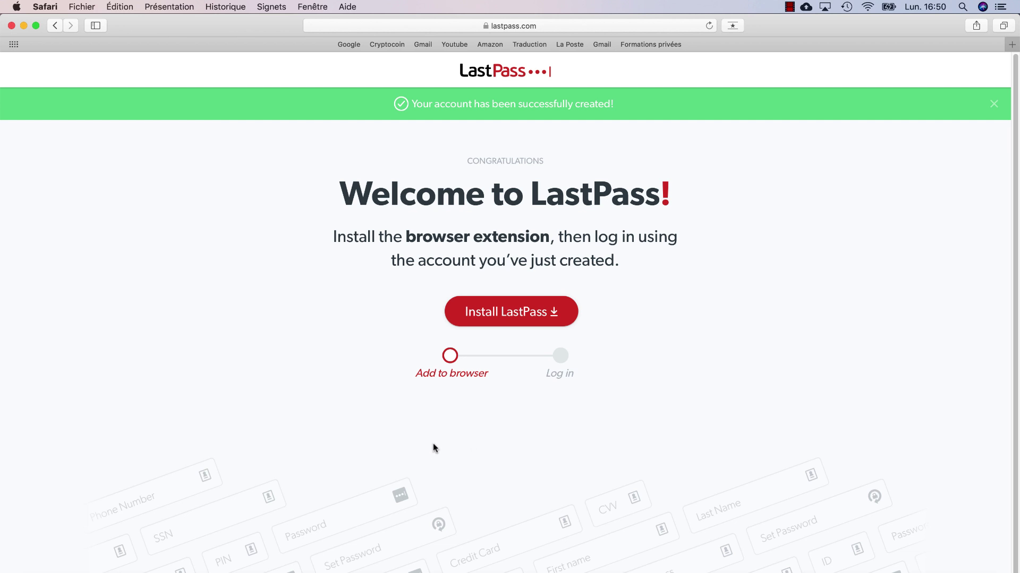
pyautogui.click(511, 319)
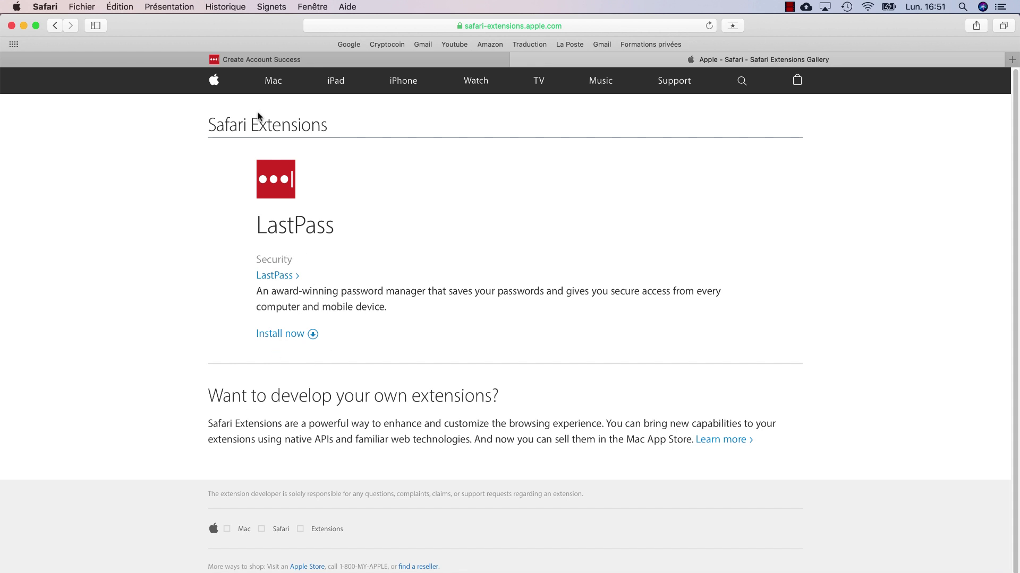
# Install the LastPass Safari extension, then open and close its toolbar login panel a few times
pyautogui.click(276, 334)
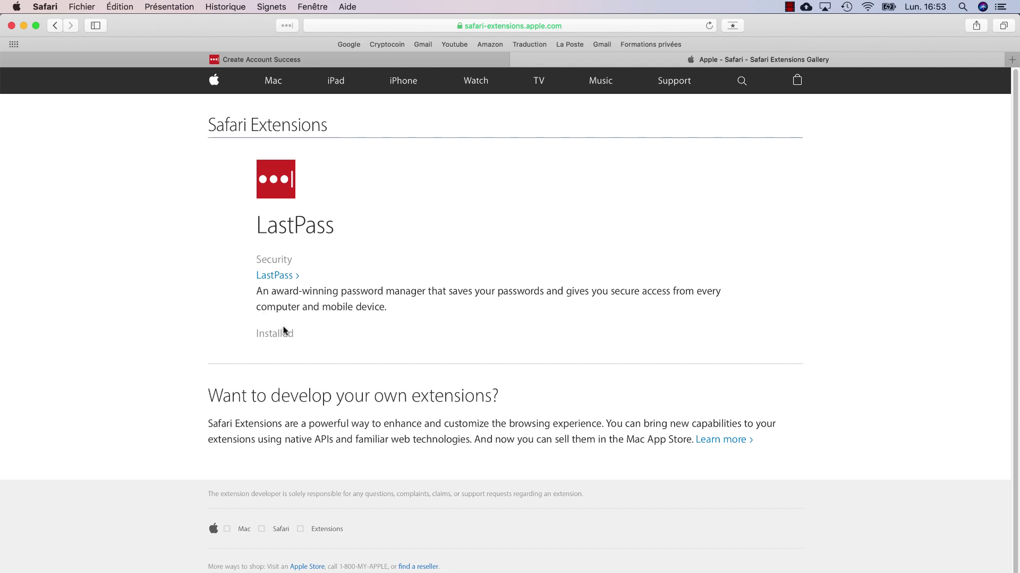
pyautogui.click(287, 26)
pyautogui.click(286, 27)
pyautogui.click(286, 26)
pyautogui.click(287, 26)
pyautogui.click(287, 26)
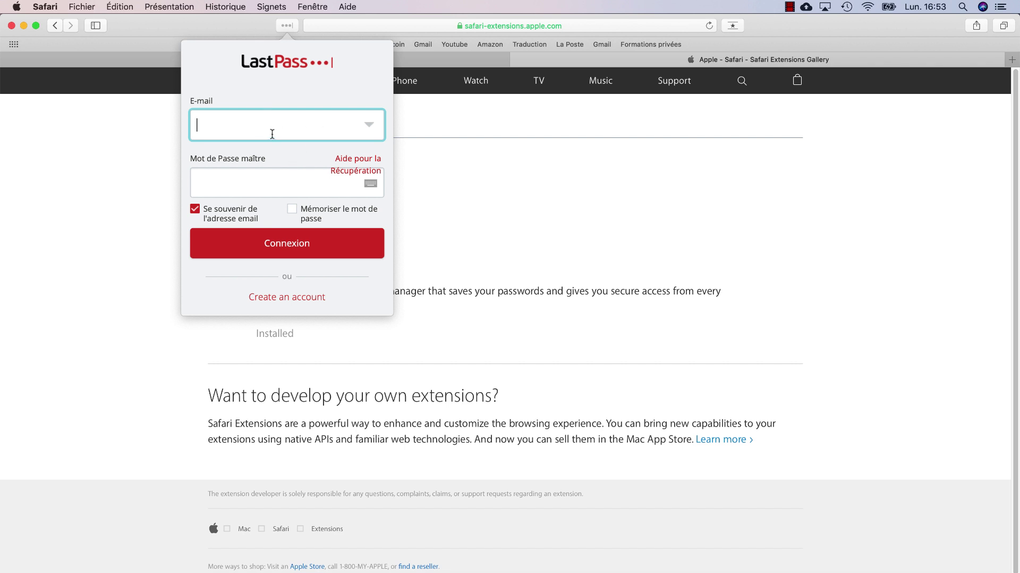
pyautogui.click(463, 198)
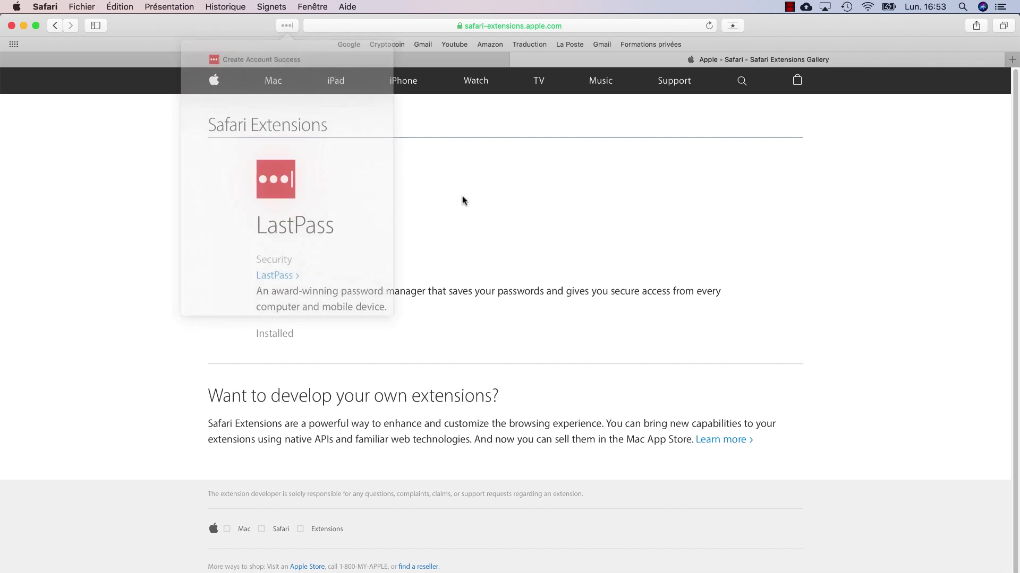
pyautogui.click(282, 26)
pyautogui.click(281, 26)
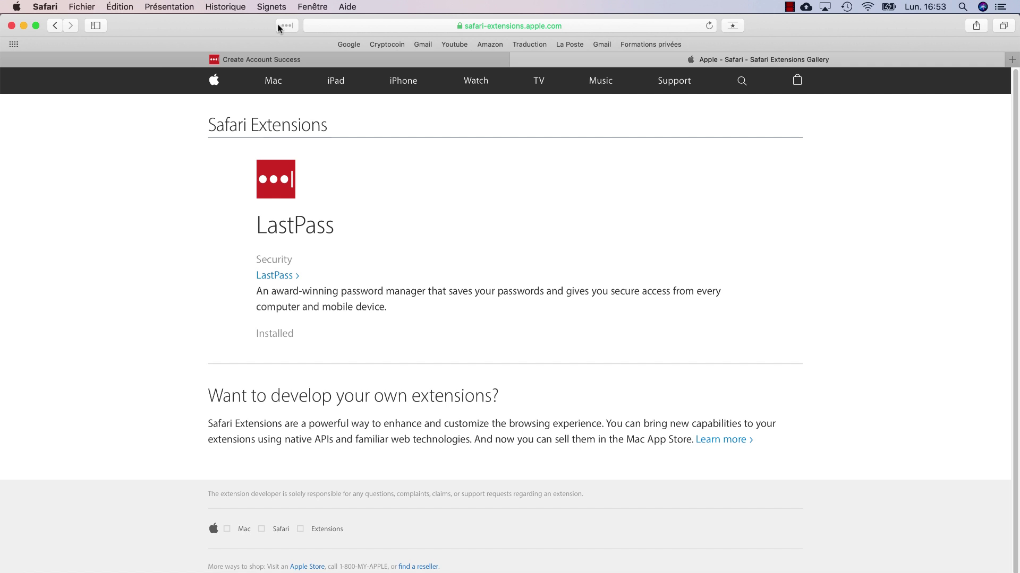
# Load lastpass.com in a new tab and go to its Se connecter page
pyautogui.click(1011, 60)
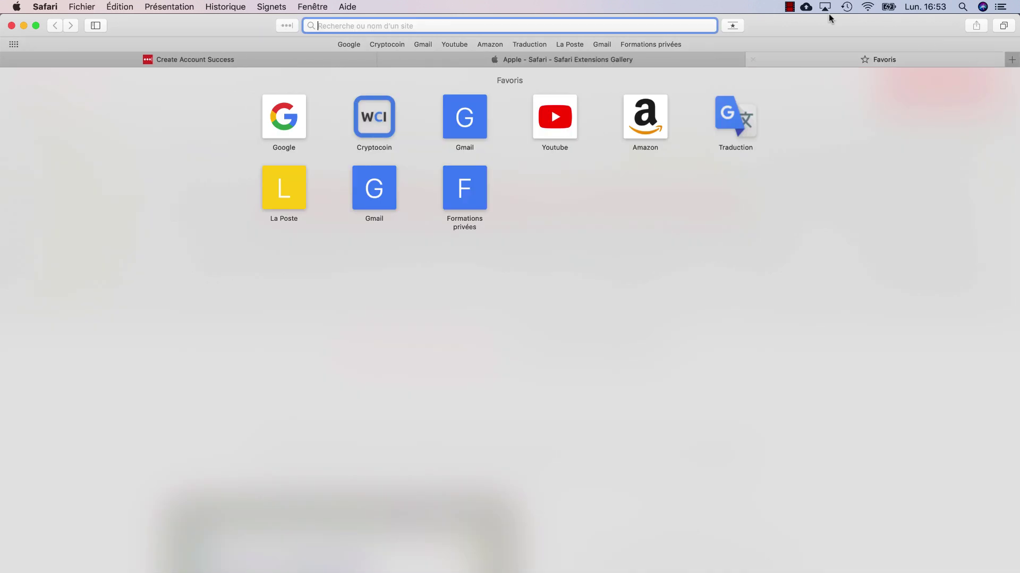
pyautogui.write('last')
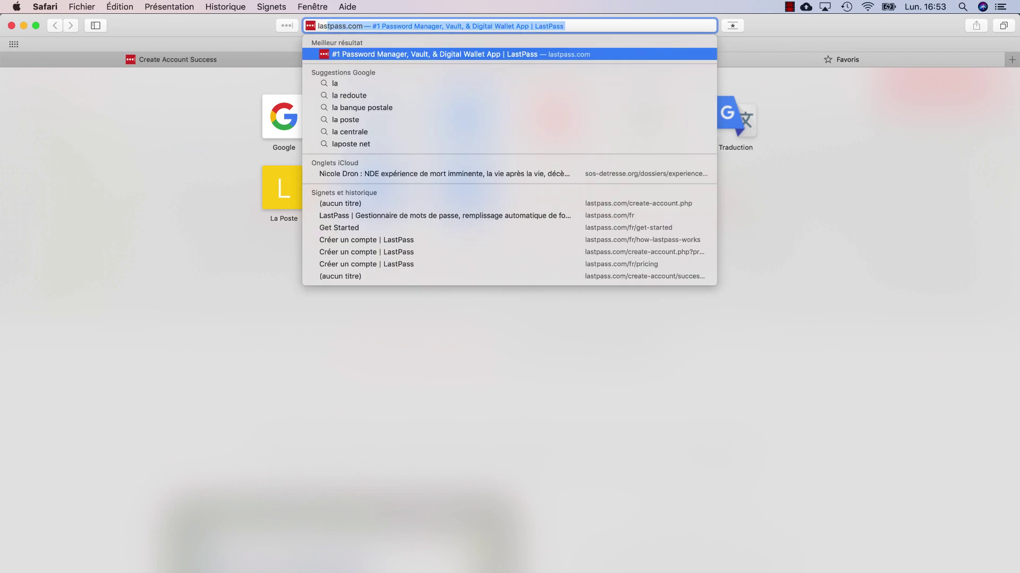
pyautogui.press('Return')
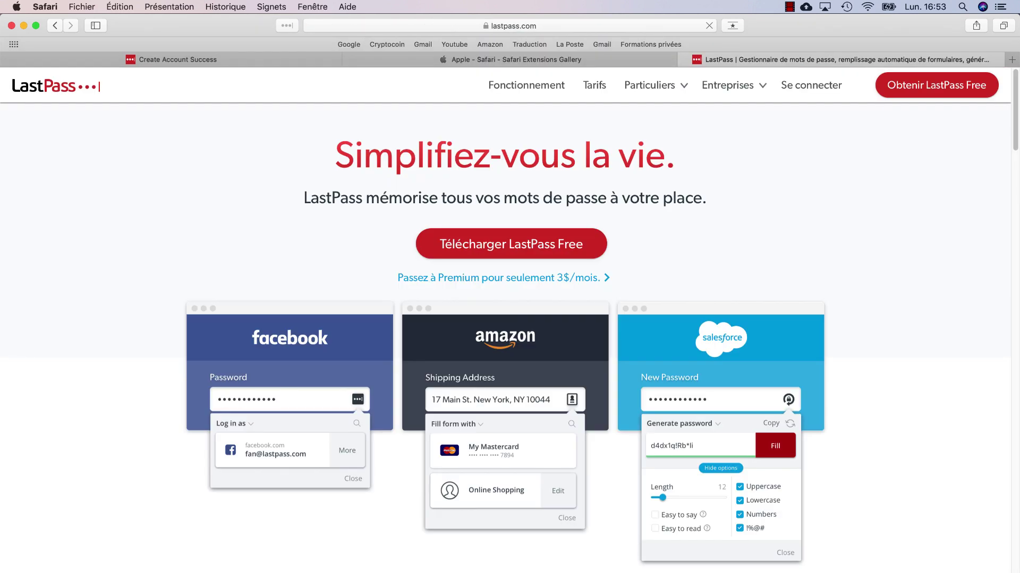
pyautogui.click(802, 88)
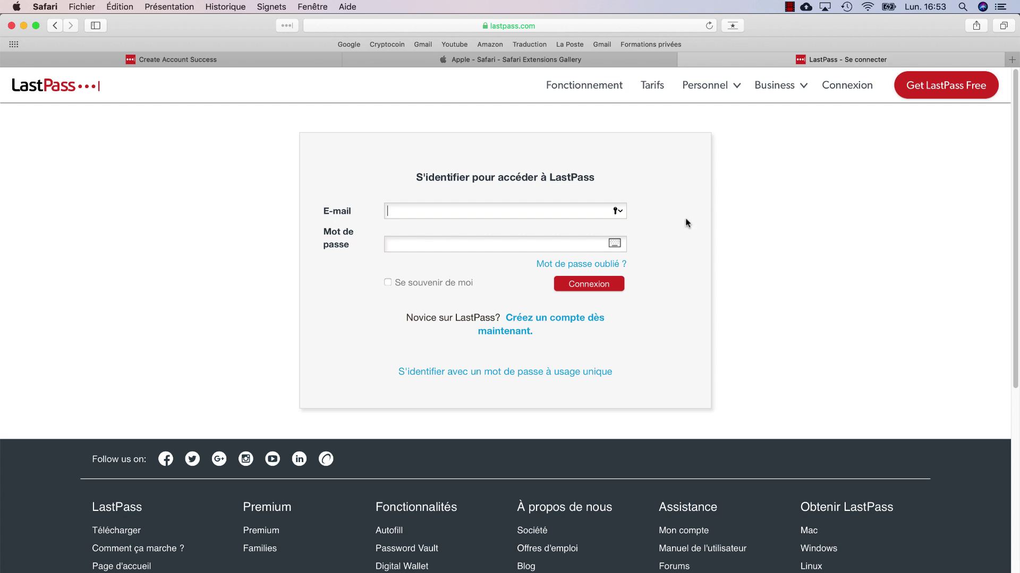
# Open and close the LastPass extension's login panel from the toolbar
pyautogui.click(287, 26)
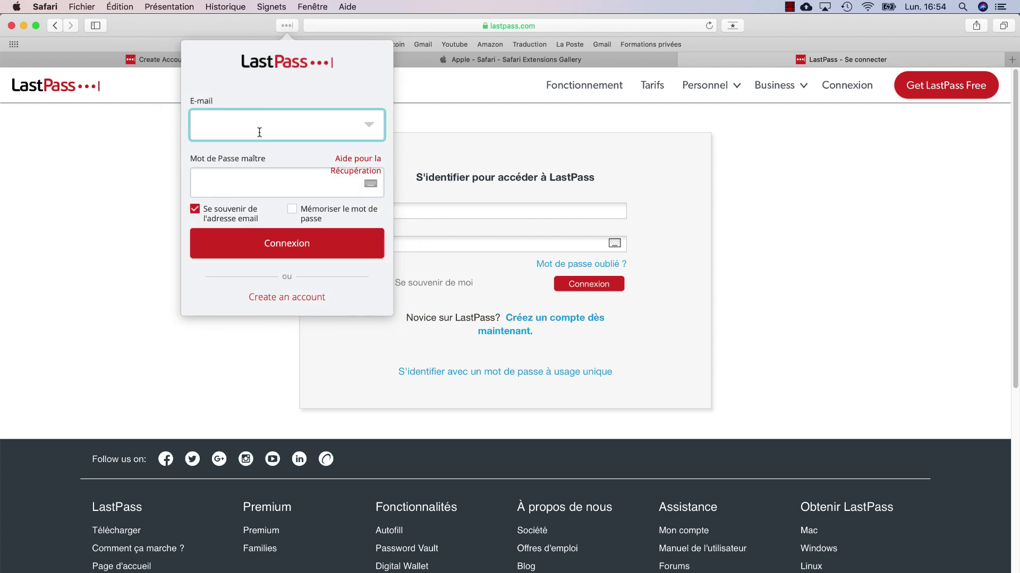
pyautogui.click(818, 223)
pyautogui.click(287, 25)
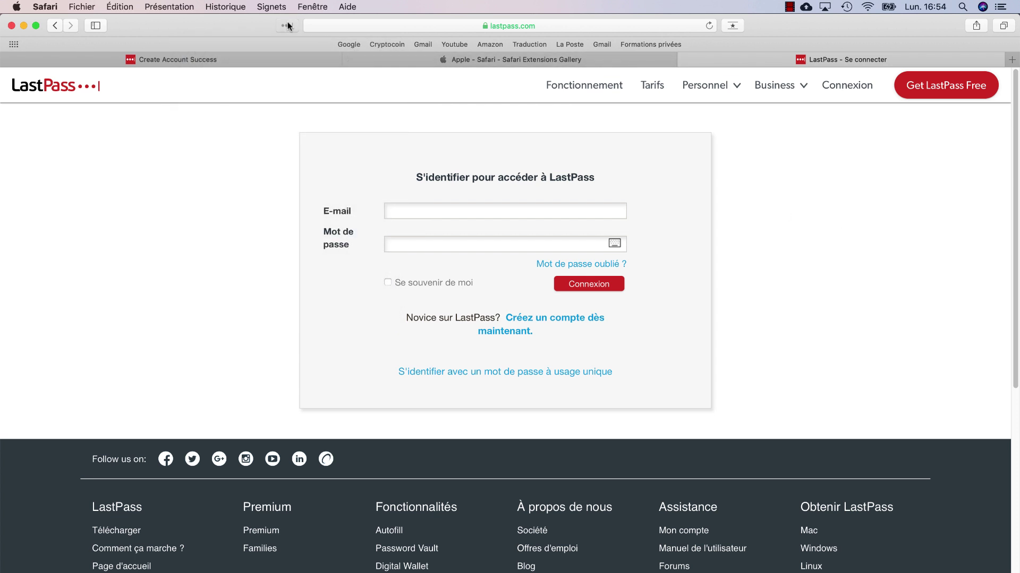
pyautogui.click(286, 26)
# Move between the E-mail and Mot de passe fields of the sign-in form
pyautogui.click(415, 212)
pyautogui.click(439, 241)
pyautogui.click(449, 208)
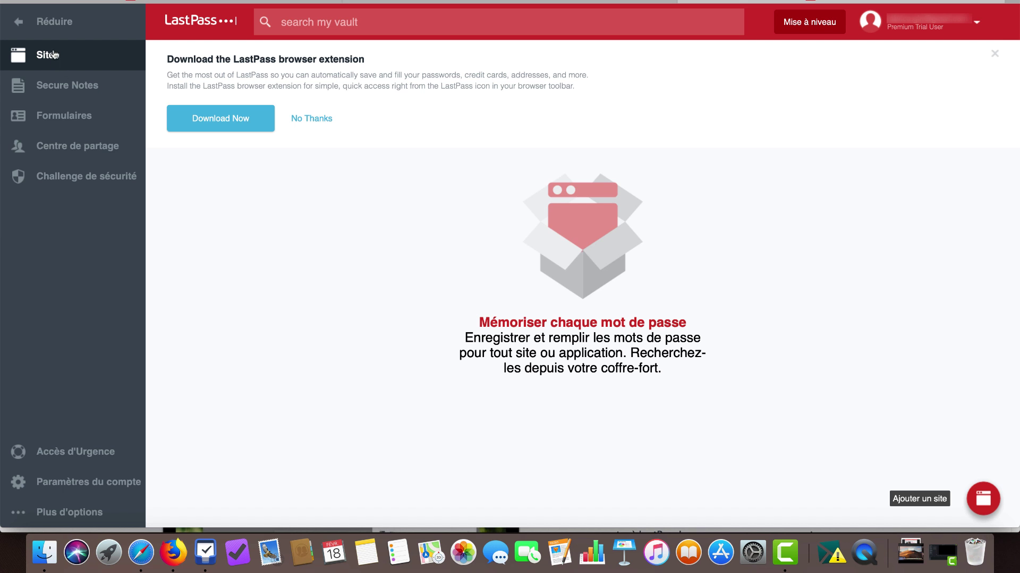
pyautogui.click(81, 86)
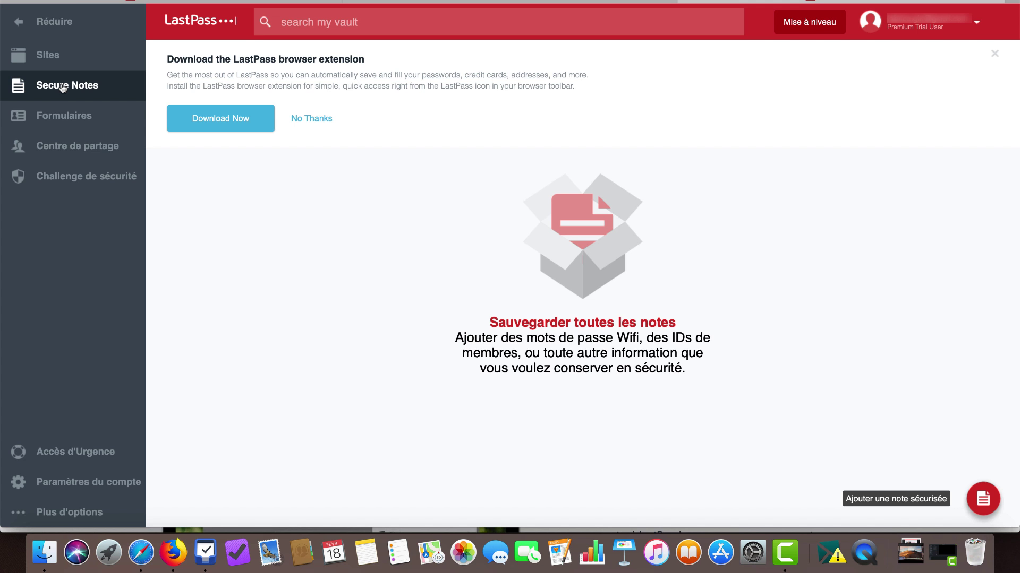
pyautogui.click(74, 121)
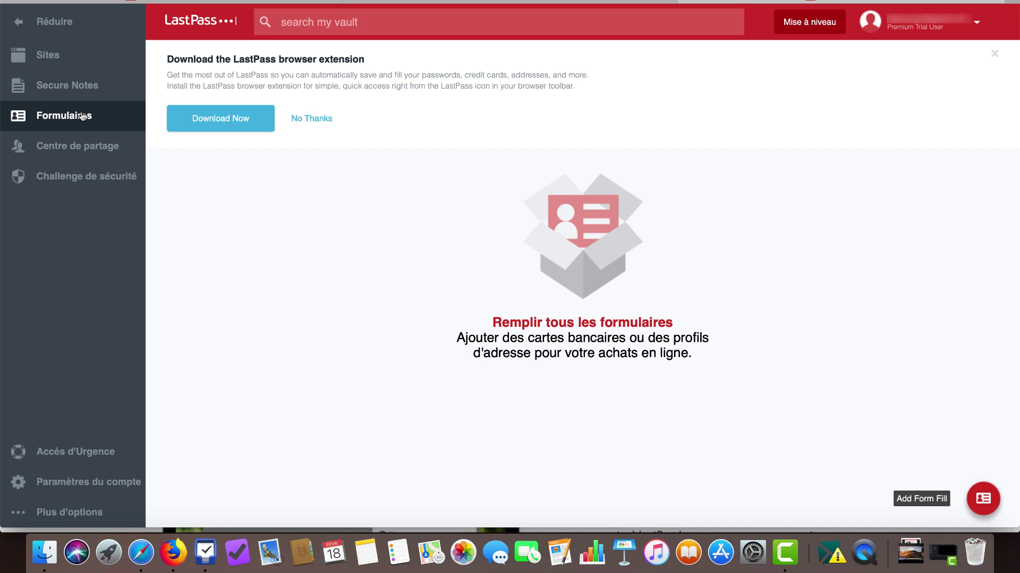
pyautogui.click(75, 150)
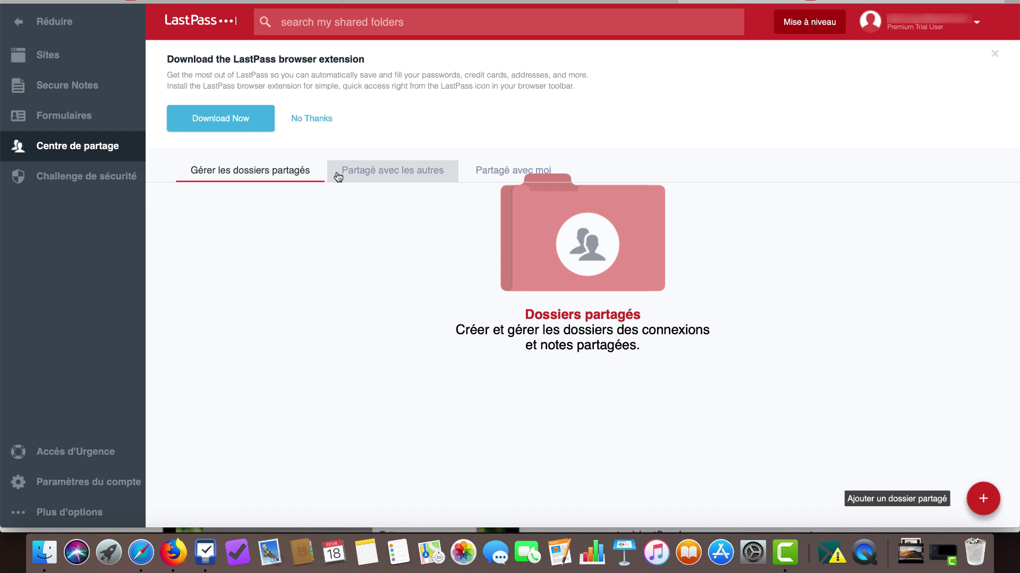
pyautogui.click(377, 178)
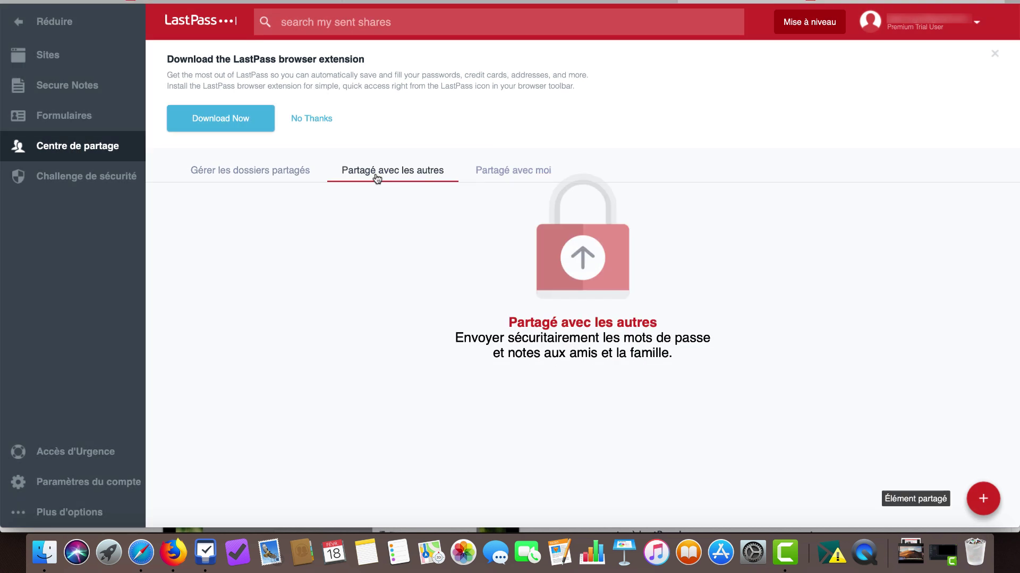
pyautogui.click(501, 177)
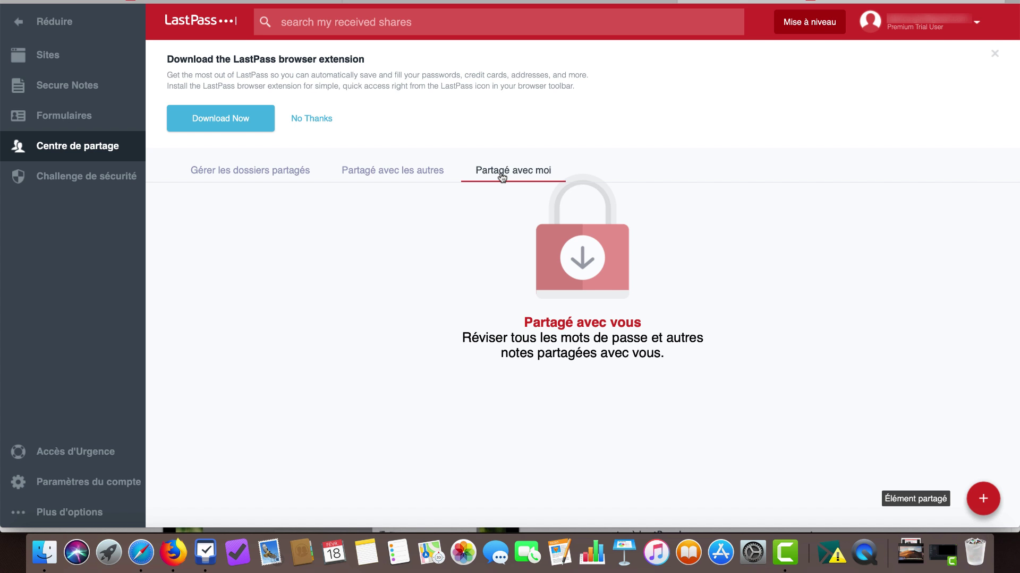
pyautogui.click(258, 178)
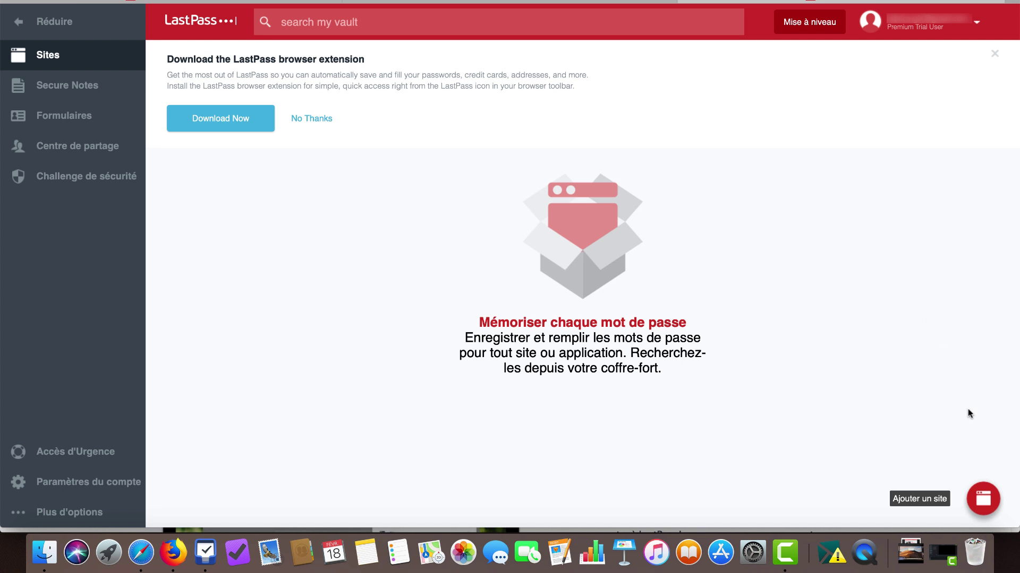
pyautogui.moveTo(966, 500)
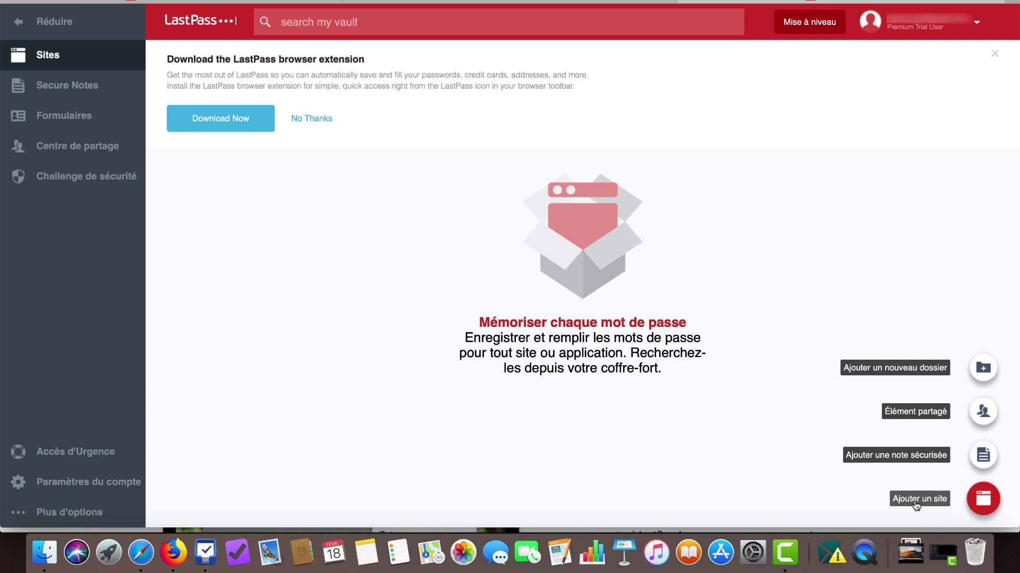
pyautogui.click(915, 505)
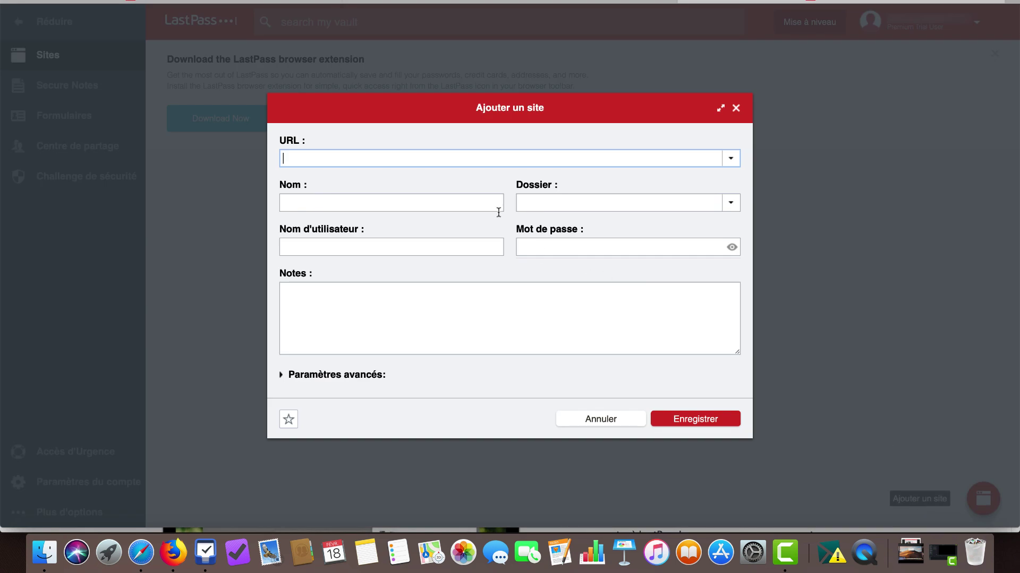
pyautogui.click(581, 422)
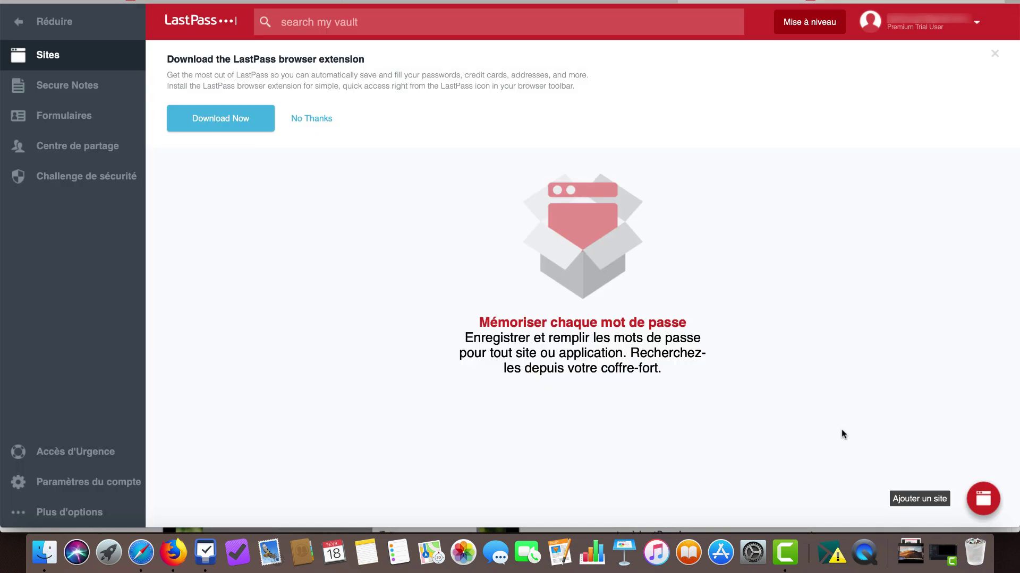
pyautogui.moveTo(919, 499)
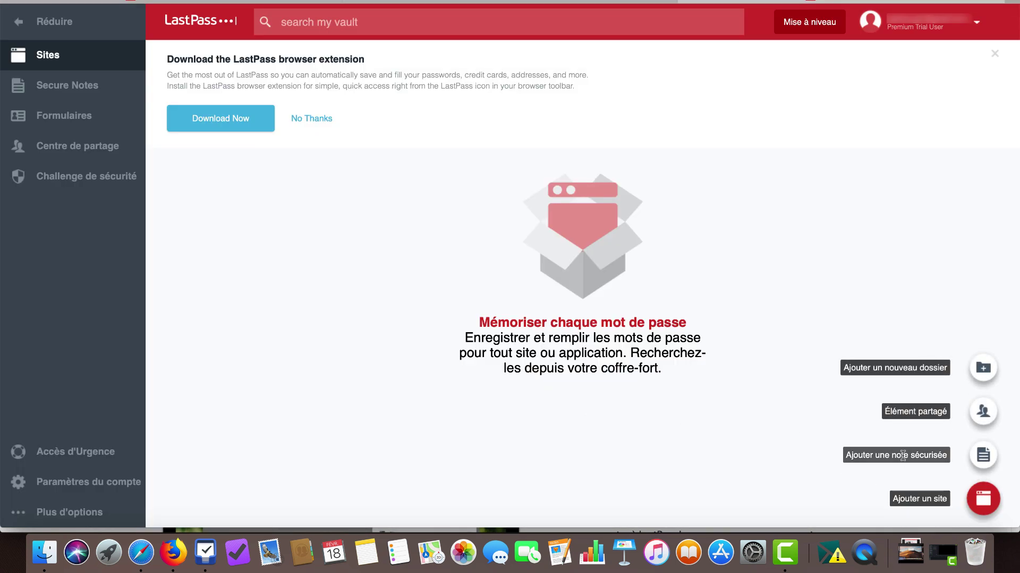
pyautogui.click(902, 455)
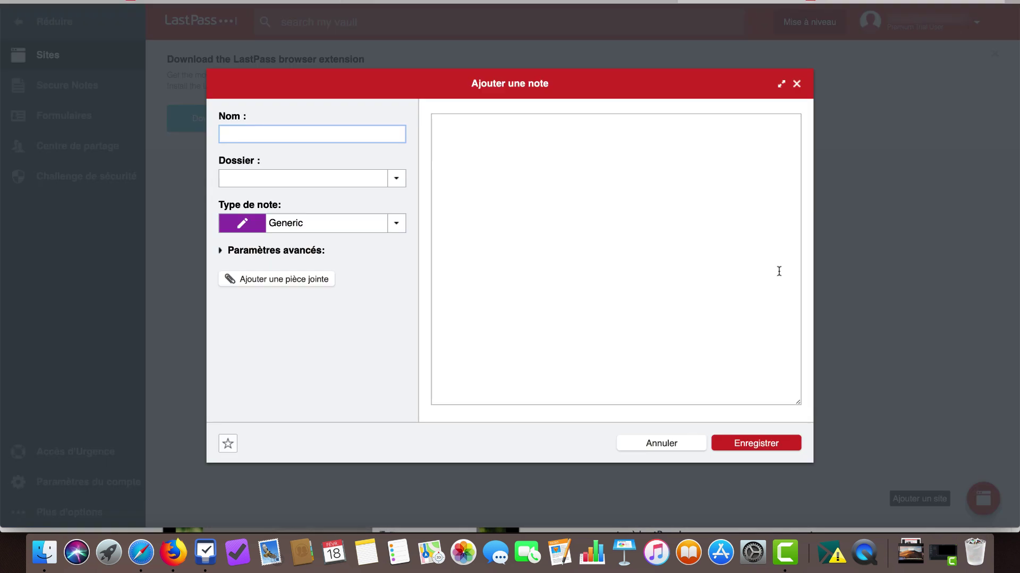
pyautogui.click(560, 165)
pyautogui.click(328, 137)
pyautogui.click(317, 179)
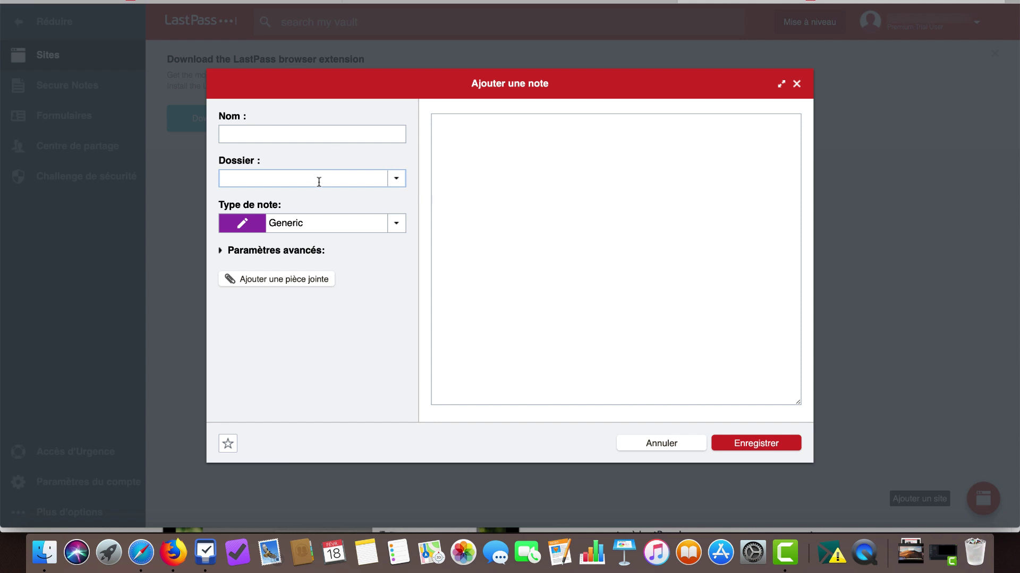
pyautogui.click(577, 194)
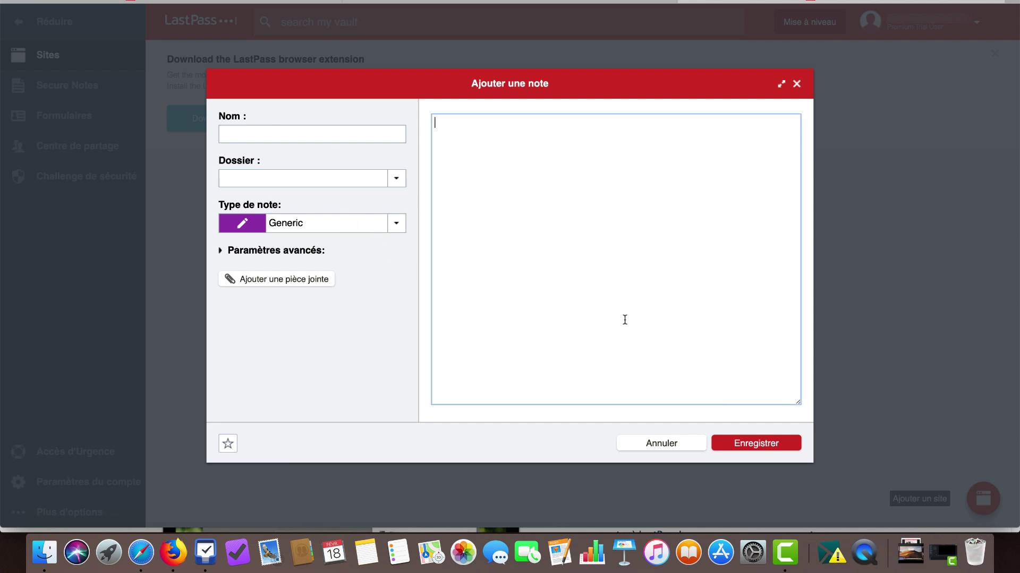
pyautogui.click(660, 444)
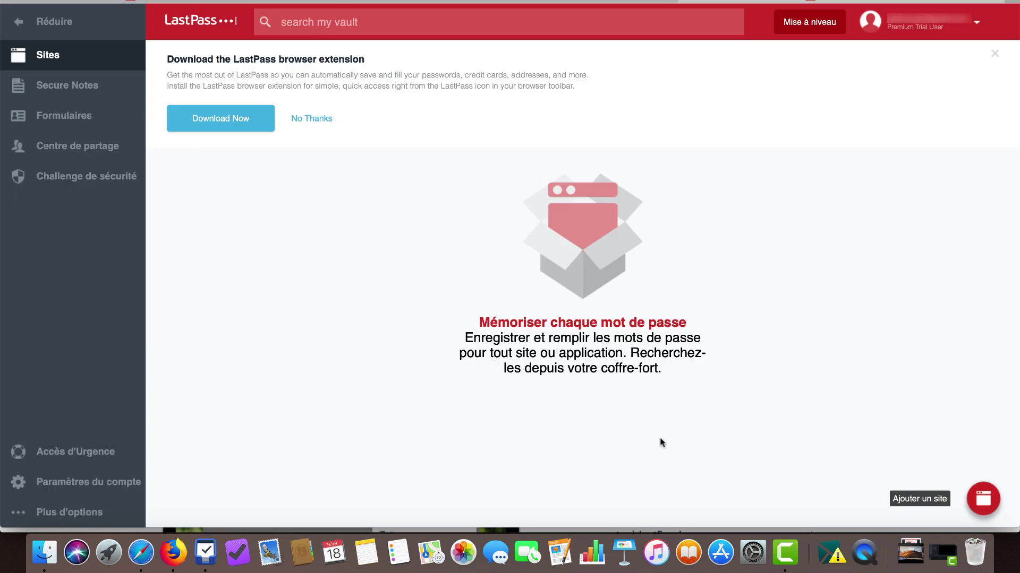
pyautogui.moveTo(925, 504)
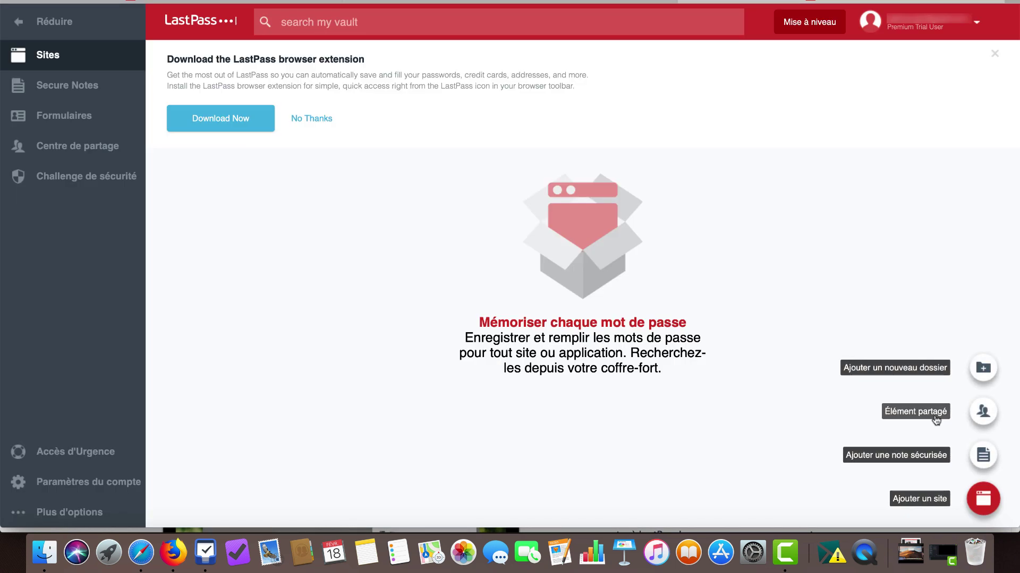
pyautogui.click(915, 463)
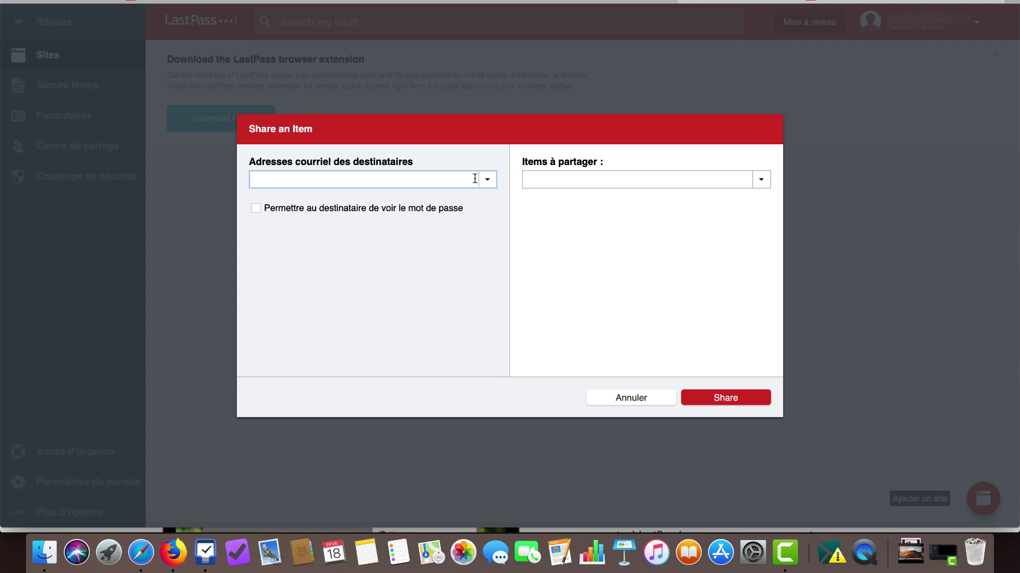
pyautogui.click(764, 179)
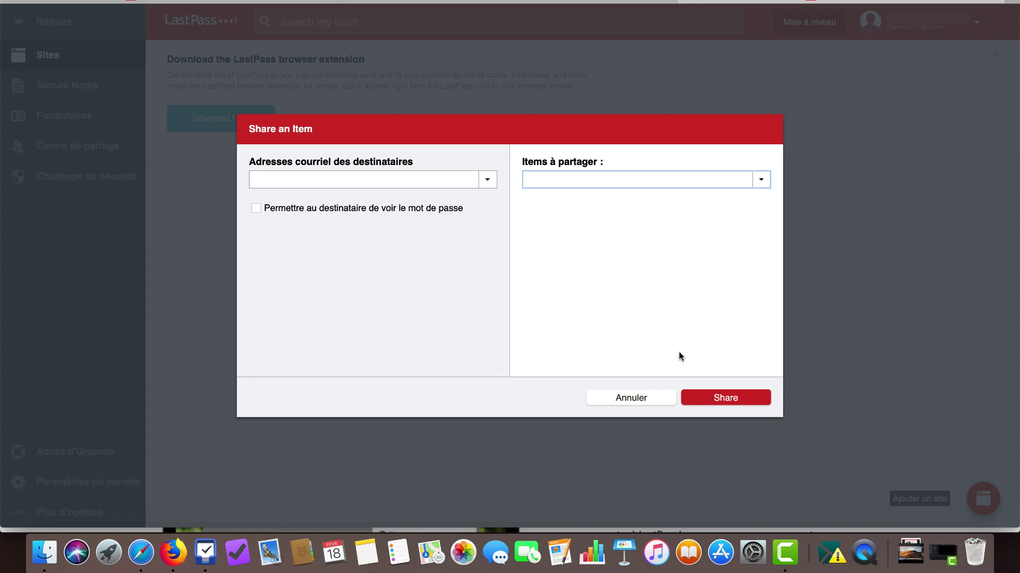
pyautogui.click(654, 399)
pyautogui.moveTo(923, 504)
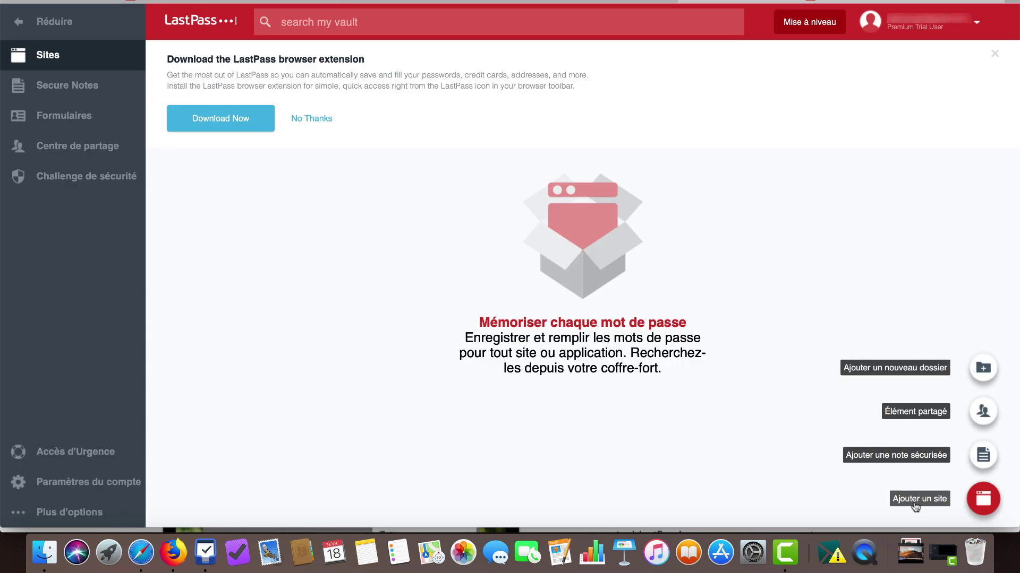
# Add a new site entry for amazon.com, enter its username and save it
pyautogui.click(916, 502)
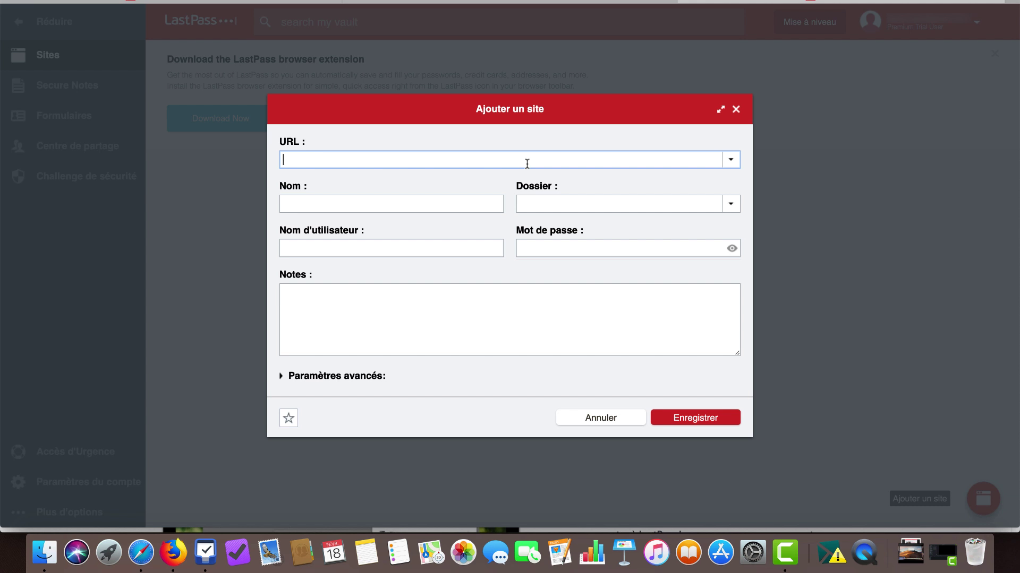
pyautogui.write('www')
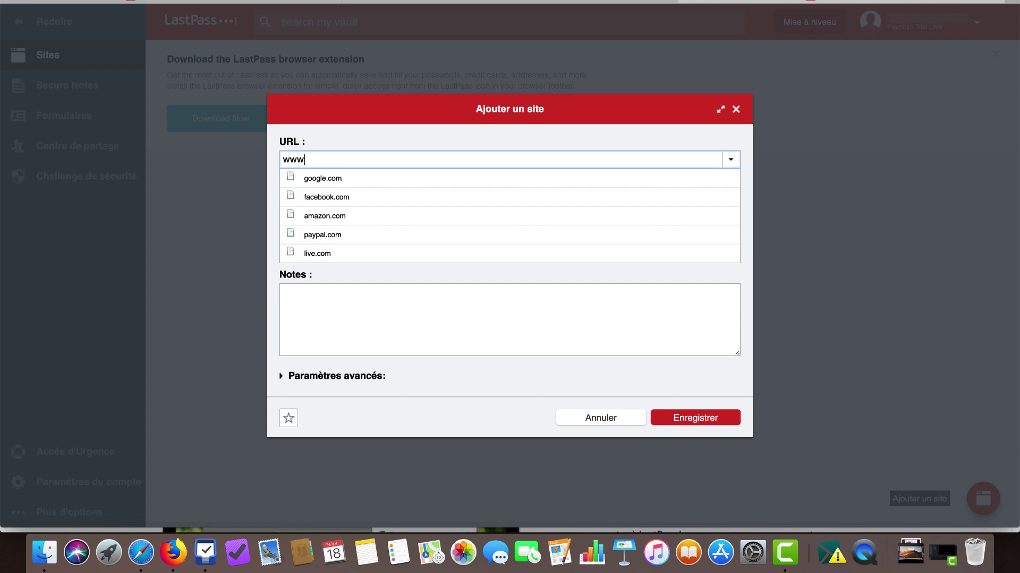
pyautogui.write('.ama')
pyautogui.click(352, 216)
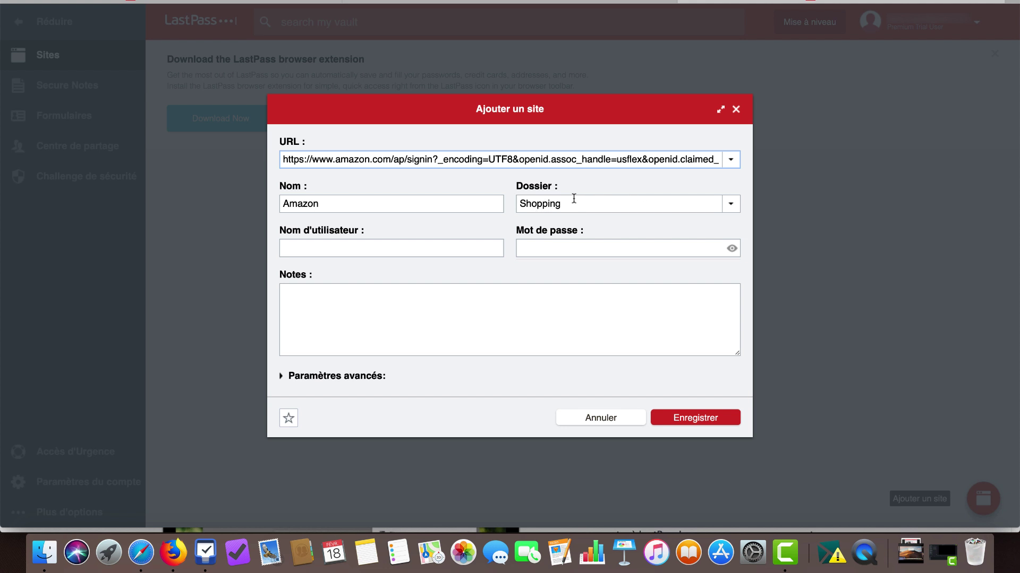
pyautogui.click(433, 249)
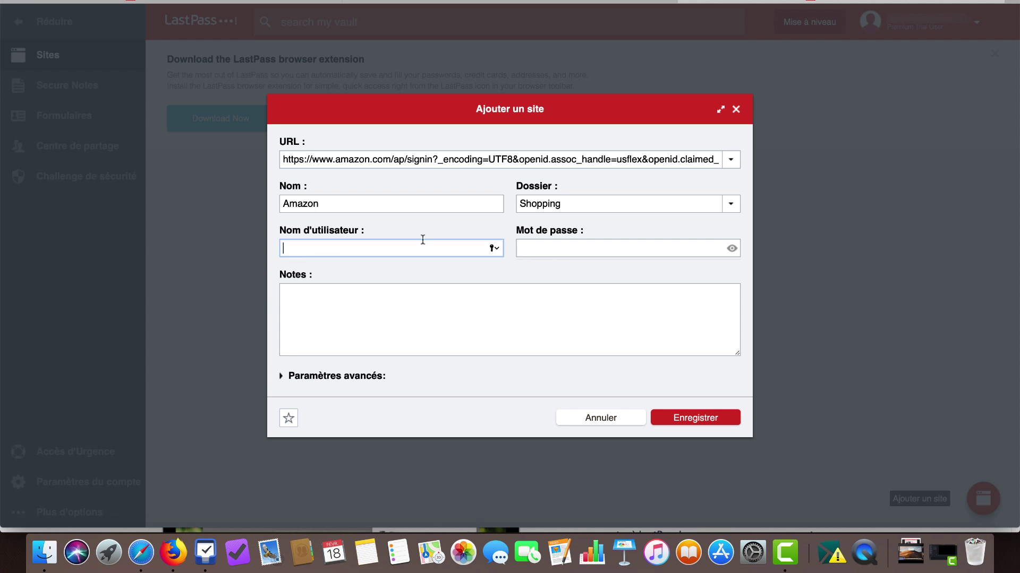
pyautogui.write('fbgl')
pyautogui.press('Return')
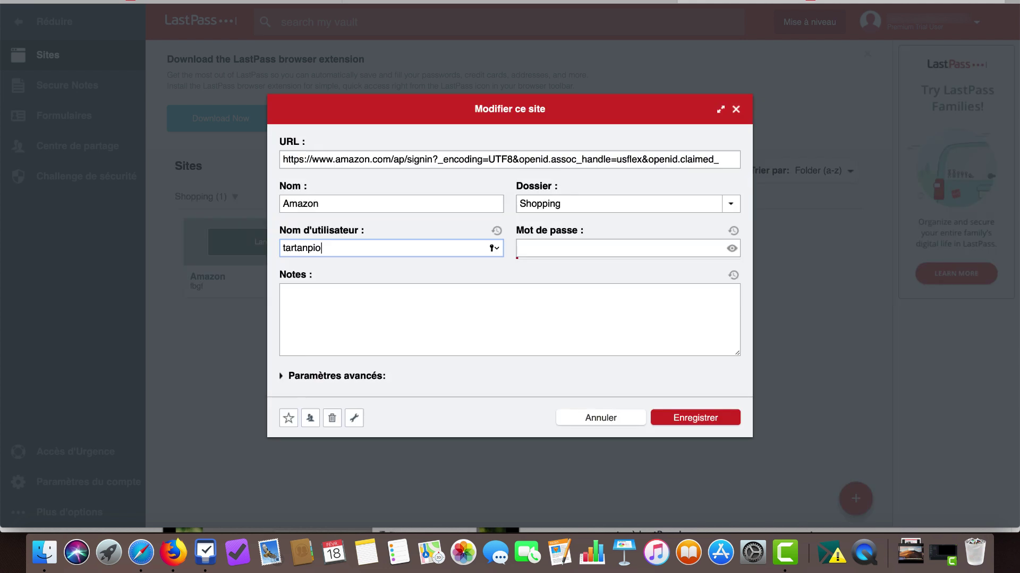
# Finish the username and enter the Amazon account password
pyautogui.write('n78')
pyautogui.click(616, 248)
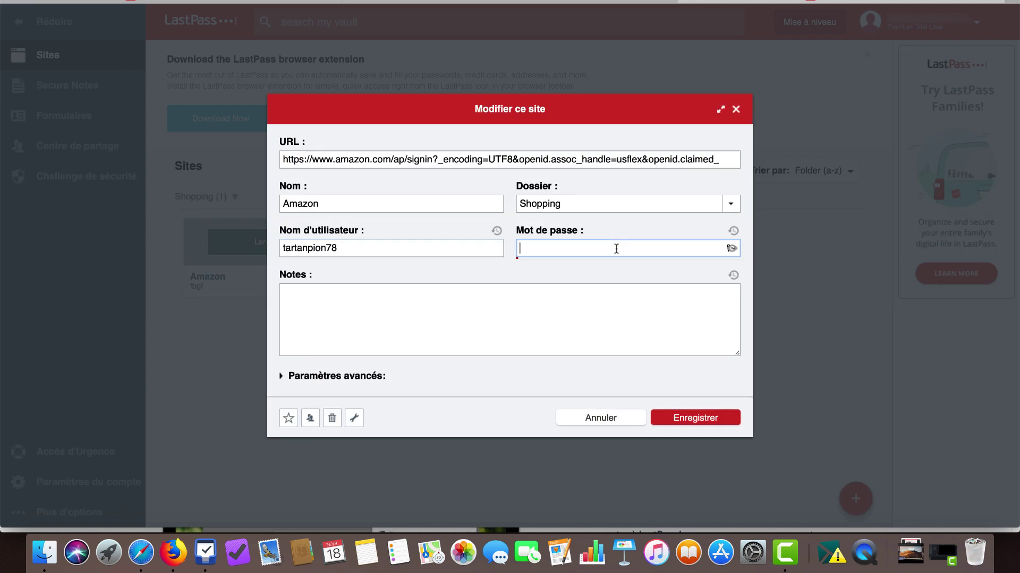
pyautogui.write('•••••••••••••••••••••')
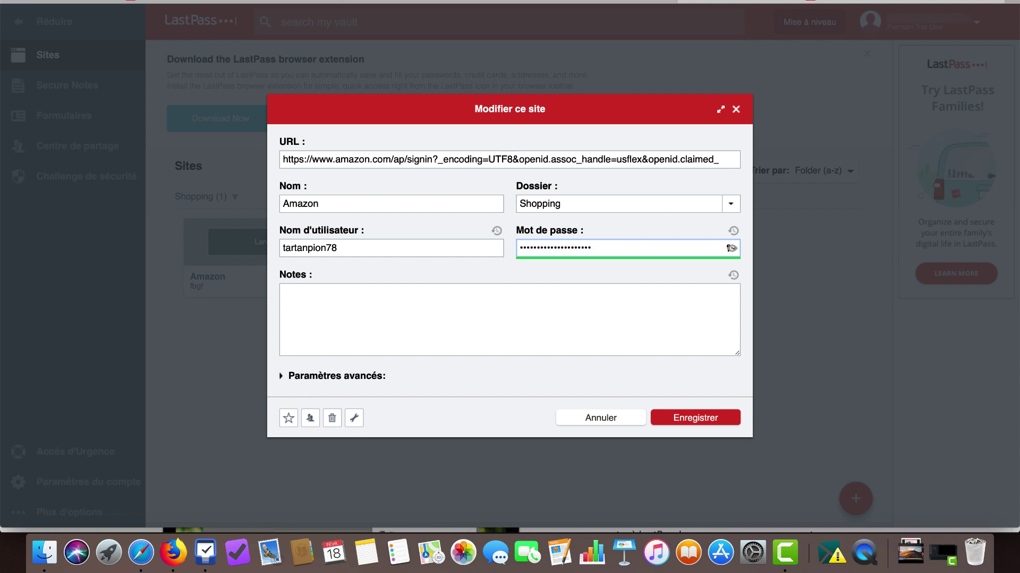
# Add the note 'Je peux écrire ce que je veux' and save the Amazon entry
pyautogui.click(410, 314)
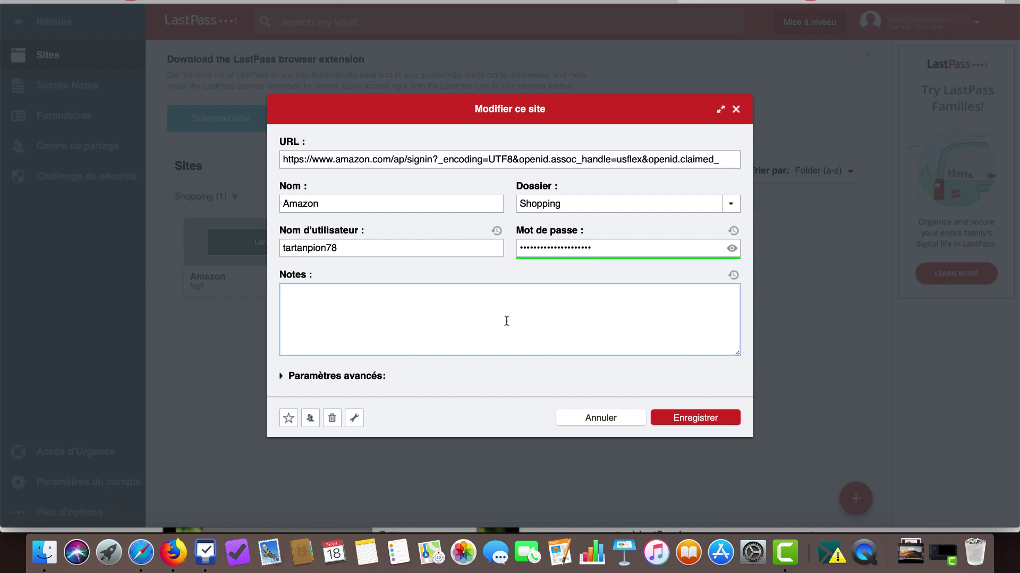
pyautogui.write('Je peux écrire ce que je veux')
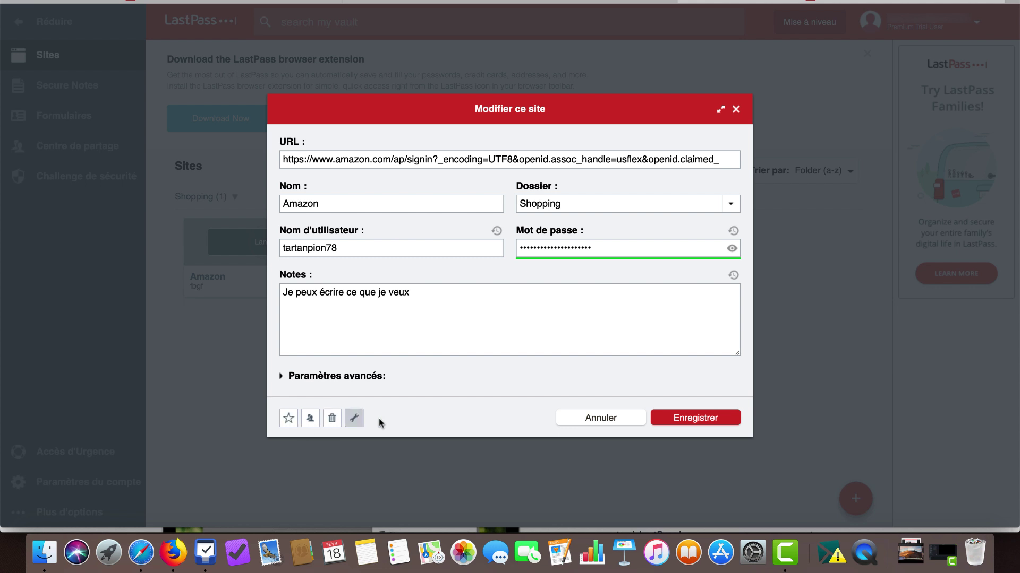
pyautogui.click(683, 419)
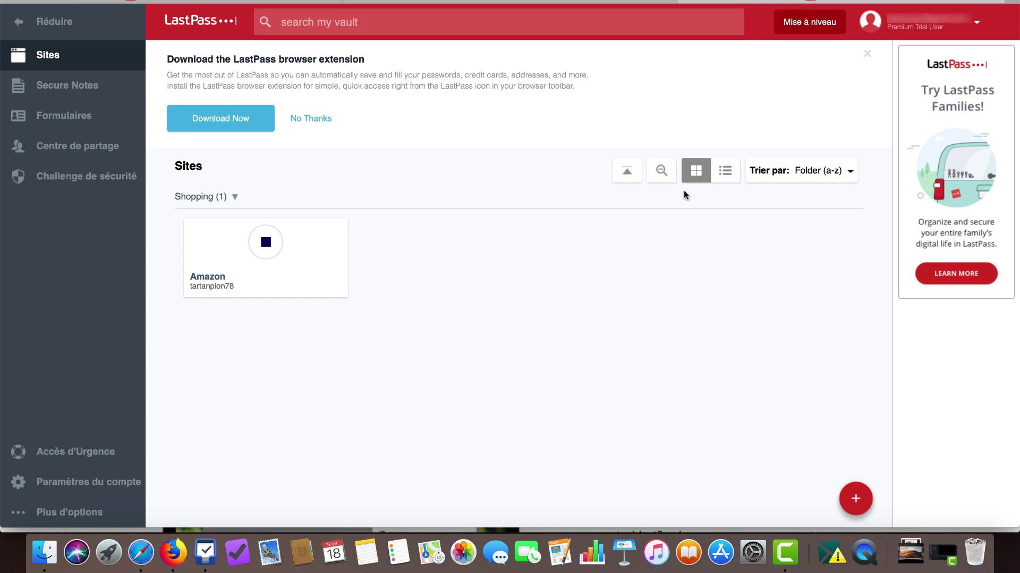
# Switch the sites between list and card views, then open the Amazon entry for editing
pyautogui.moveTo(258, 254)
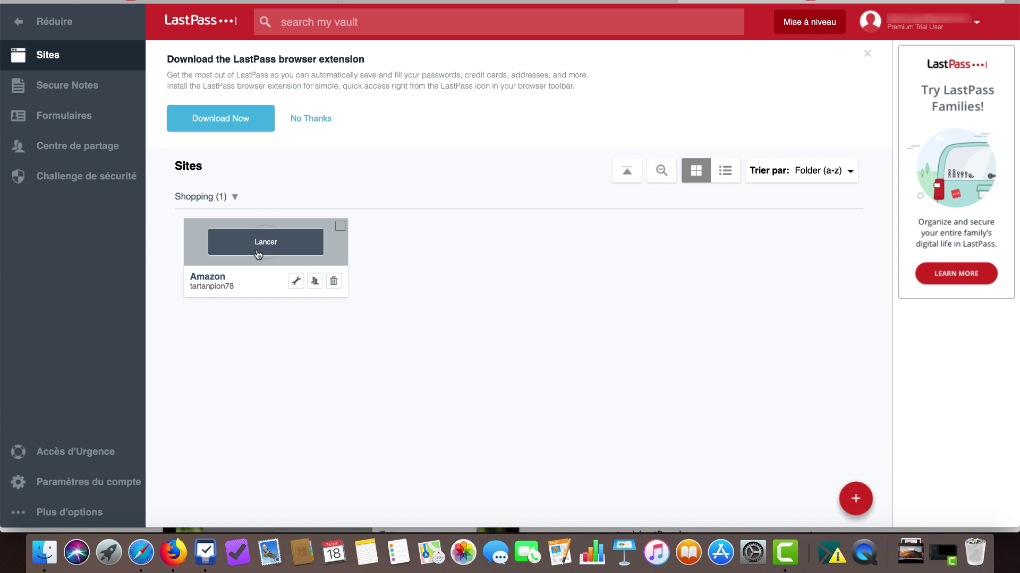
pyautogui.click(726, 171)
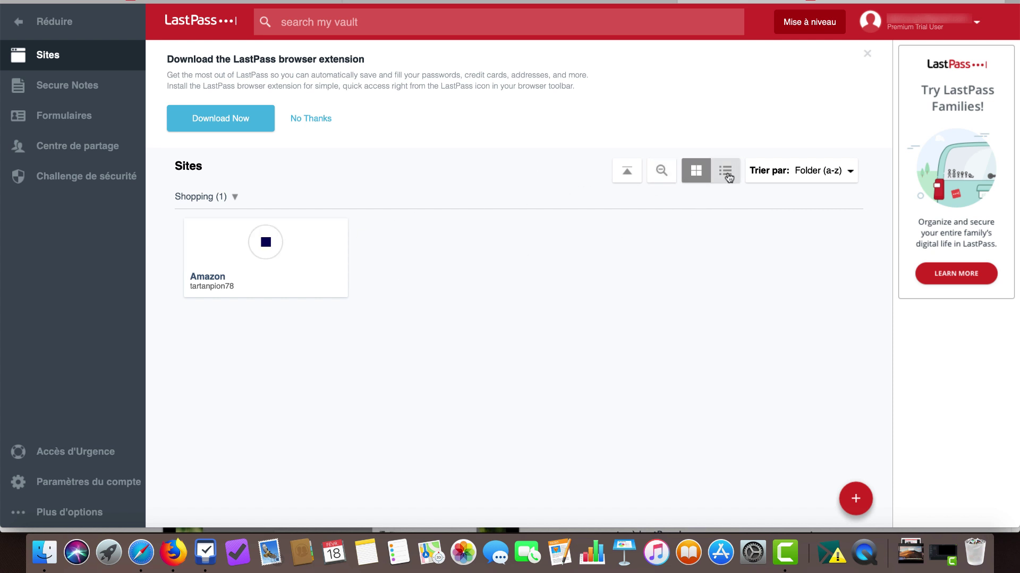
pyautogui.click(695, 171)
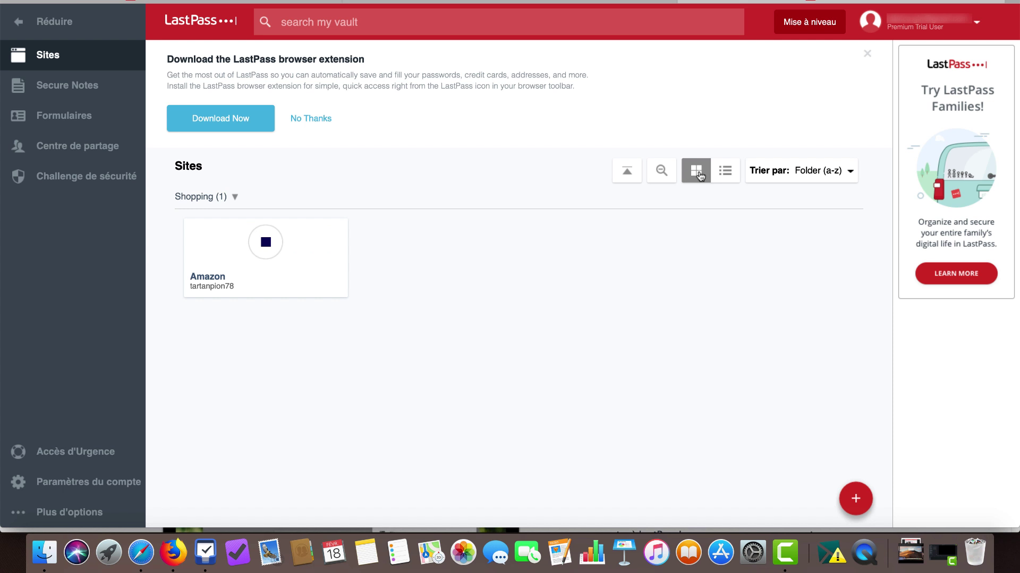
pyautogui.click(725, 174)
pyautogui.click(696, 171)
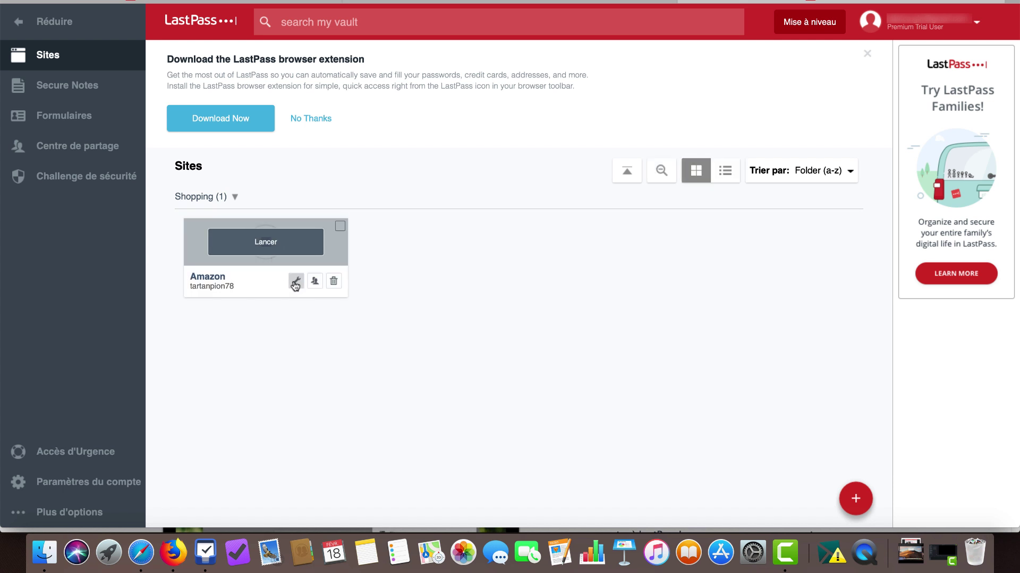
pyautogui.click(296, 281)
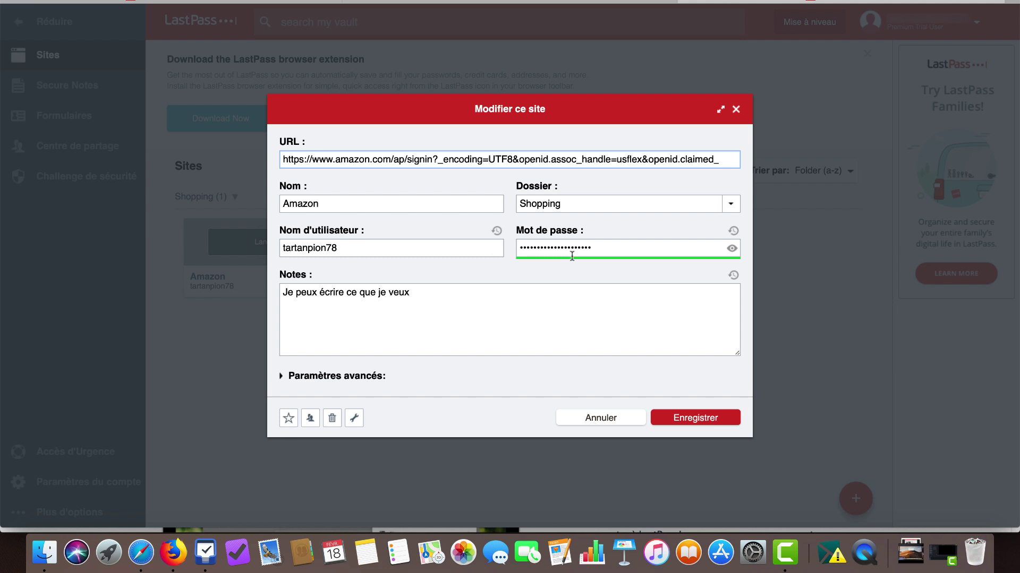
# Reveal and copy the Amazon password, hide it again, and star the site as a favourite
pyautogui.click(732, 249)
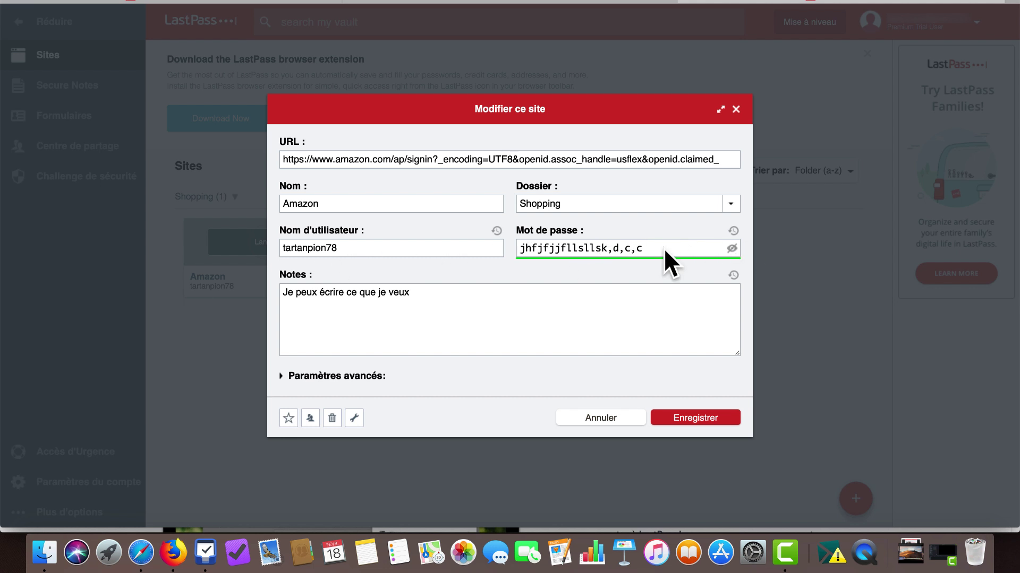
pyautogui.moveTo(671, 247); pyautogui.dragTo(493, 250)
pyautogui.rightClick(588, 248)
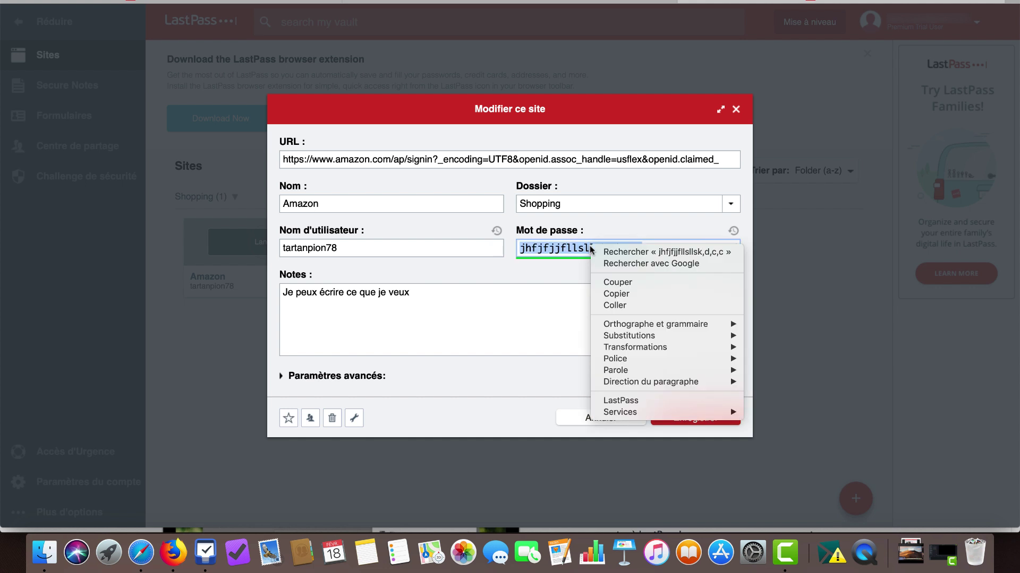
pyautogui.click(613, 292)
pyautogui.click(574, 290)
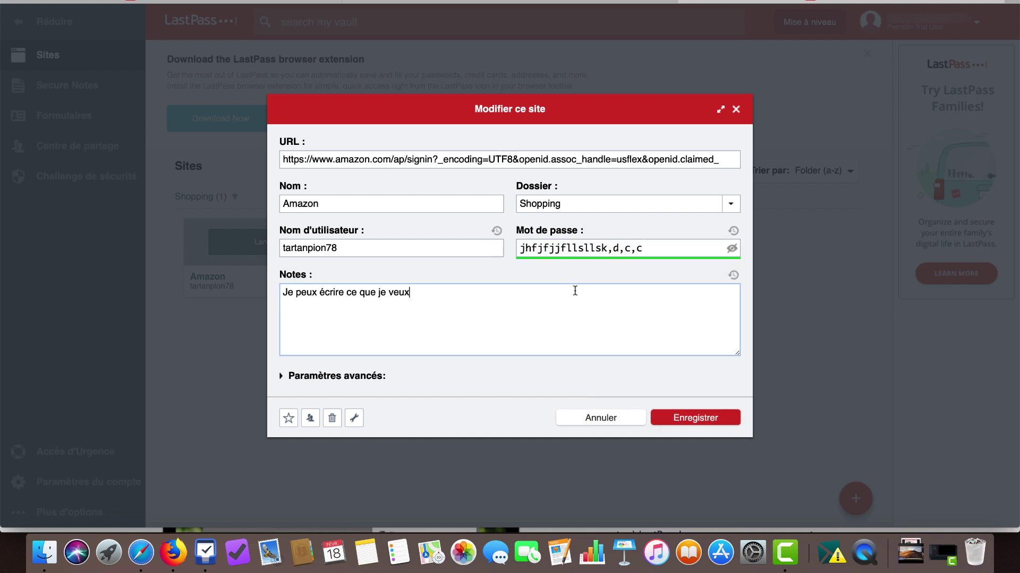
pyautogui.click(732, 249)
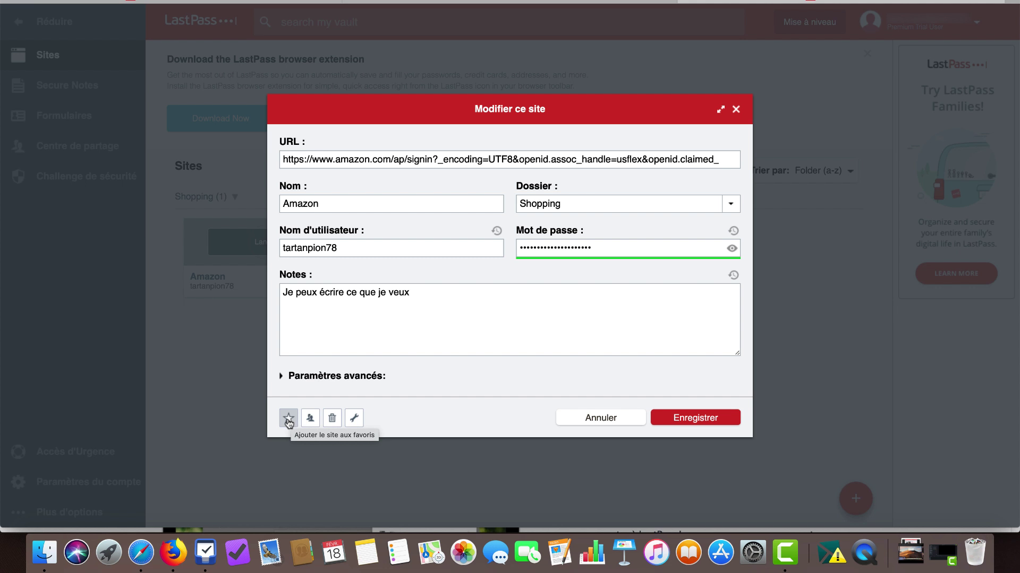
pyautogui.click(290, 422)
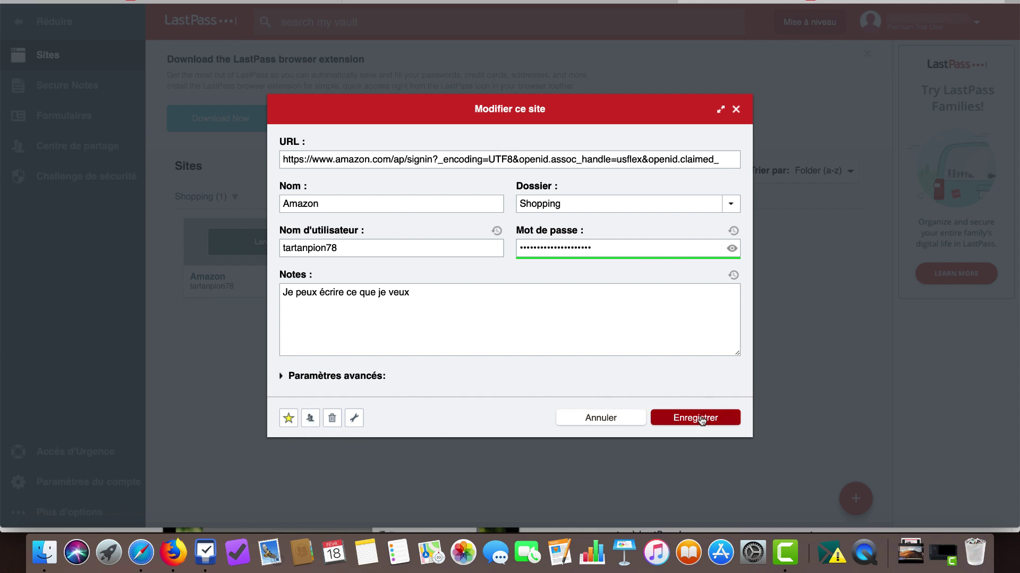
# Save the favourited Amazon entry, then go to the Secure Notes section
pyautogui.click(699, 417)
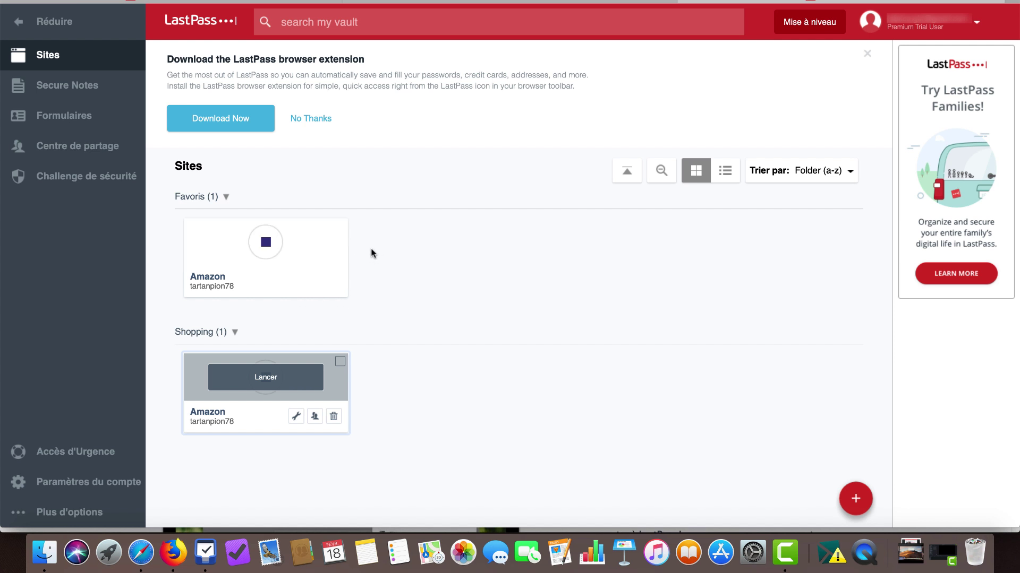
pyautogui.moveTo(285, 276)
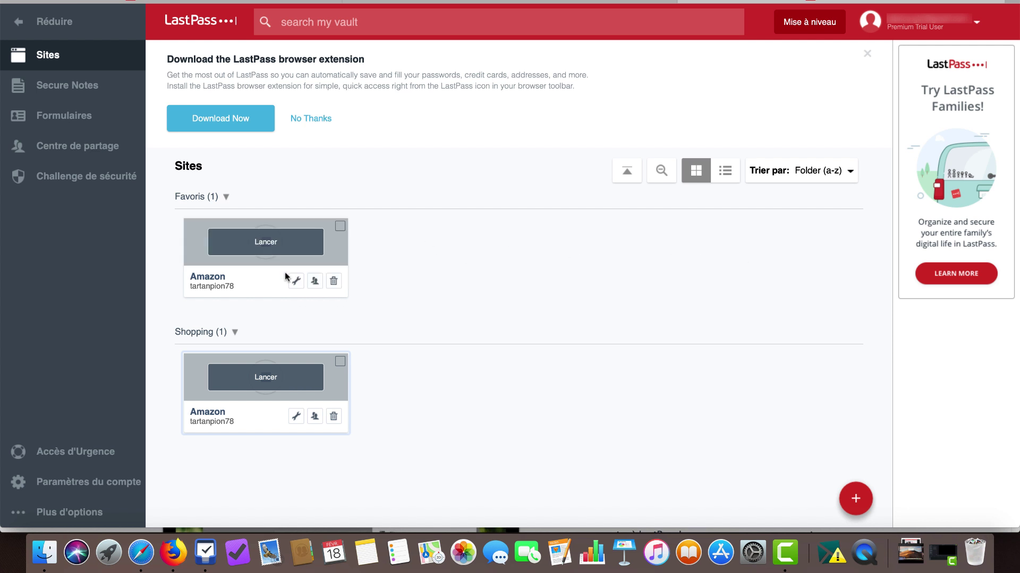
pyautogui.click(74, 88)
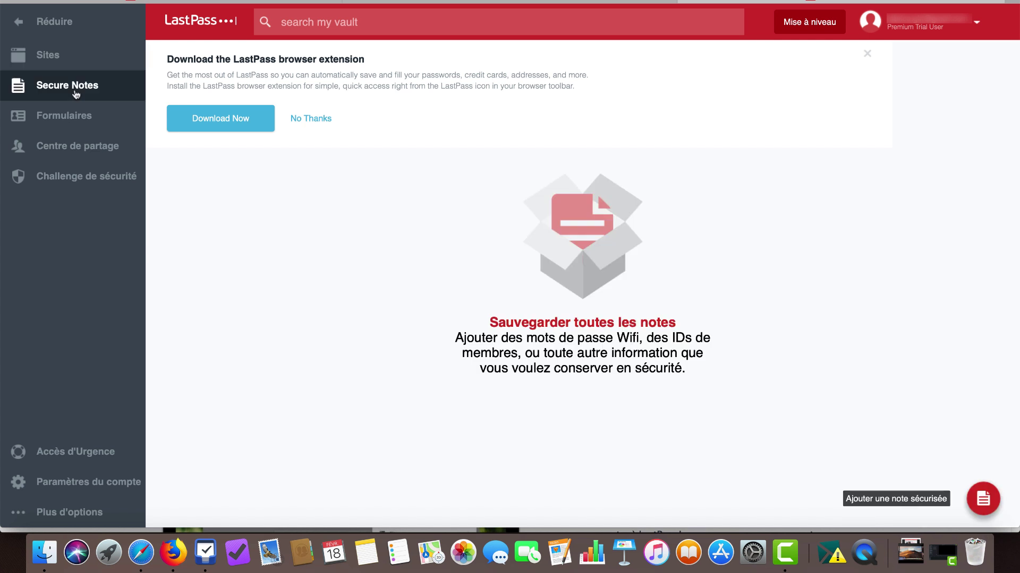
# Start a secure note named 'Titre de la note' and file it in folder Mes notes
pyautogui.click(897, 500)
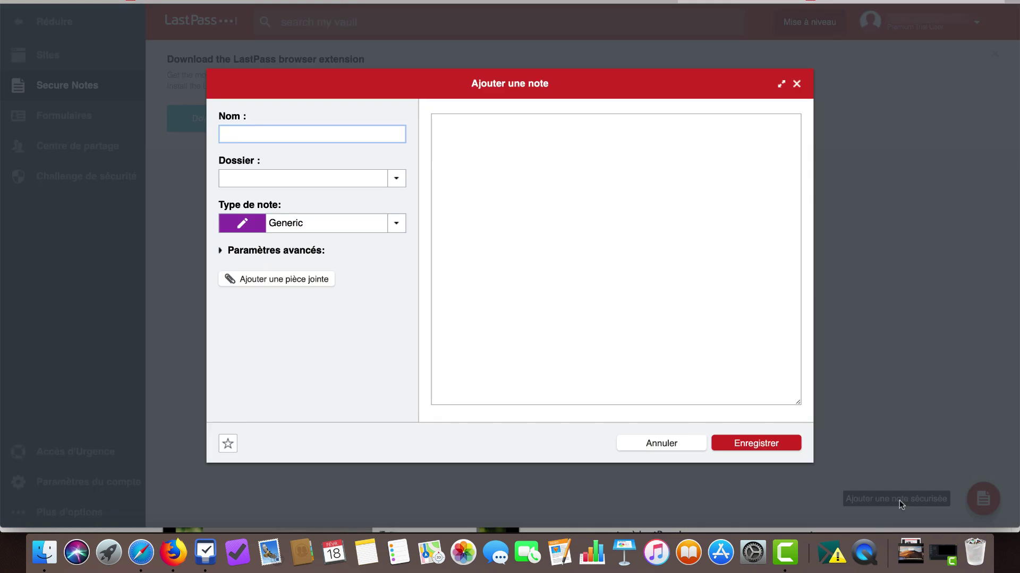
pyautogui.write('T')
pyautogui.write('itre de la note')
pyautogui.click(584, 185)
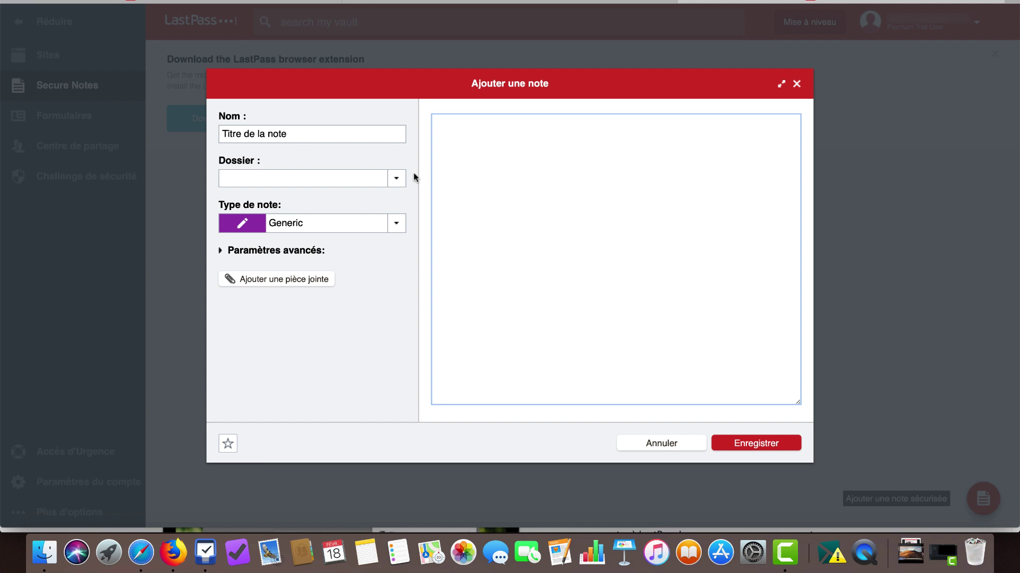
pyautogui.click(398, 173)
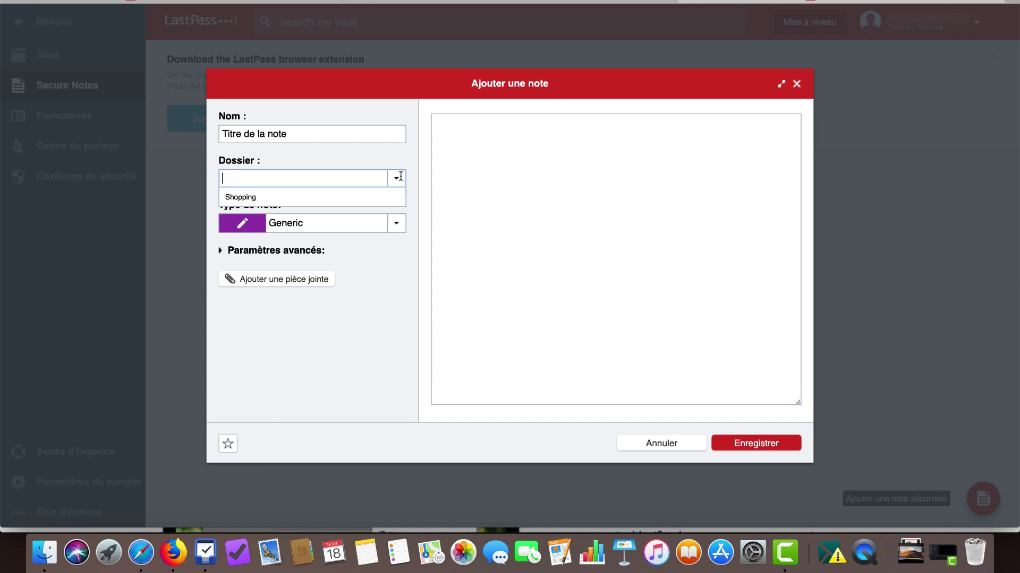
pyautogui.click(265, 179)
pyautogui.click(264, 178)
pyautogui.write('Mes notes')
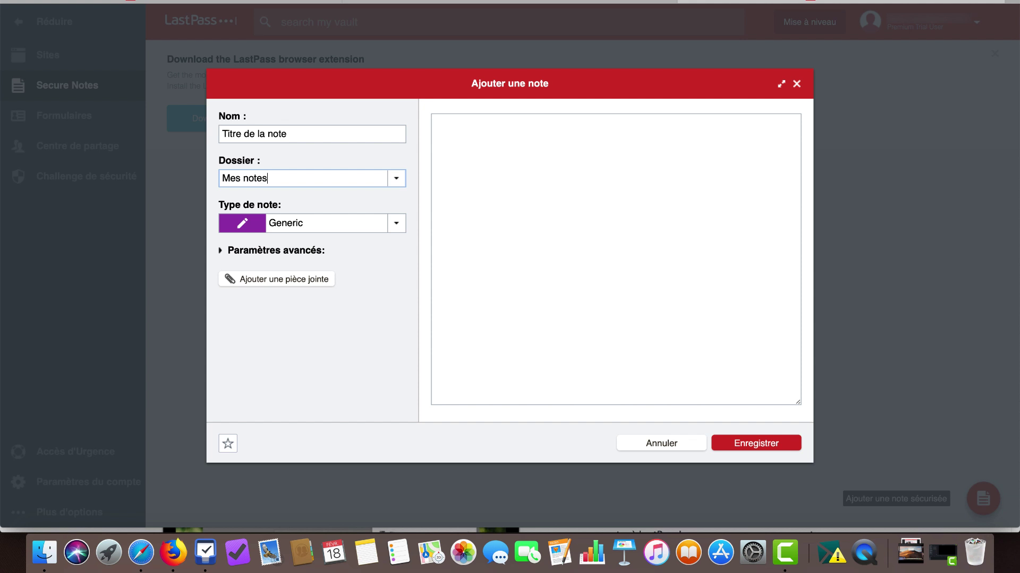
# Browse the note types, keep Generic, and save the note
pyautogui.click(396, 223)
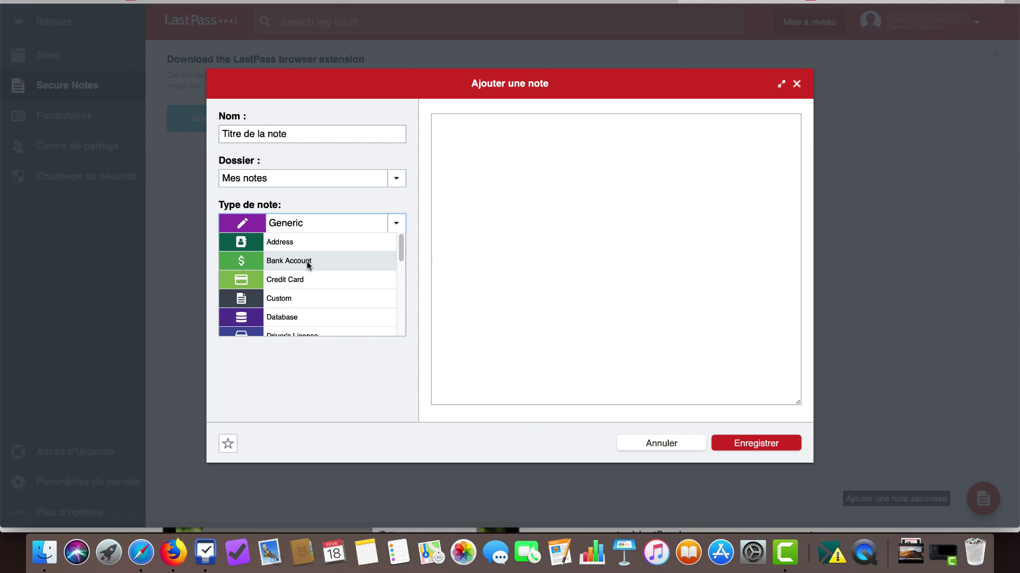
pyautogui.scroll(-1, 306, 281)
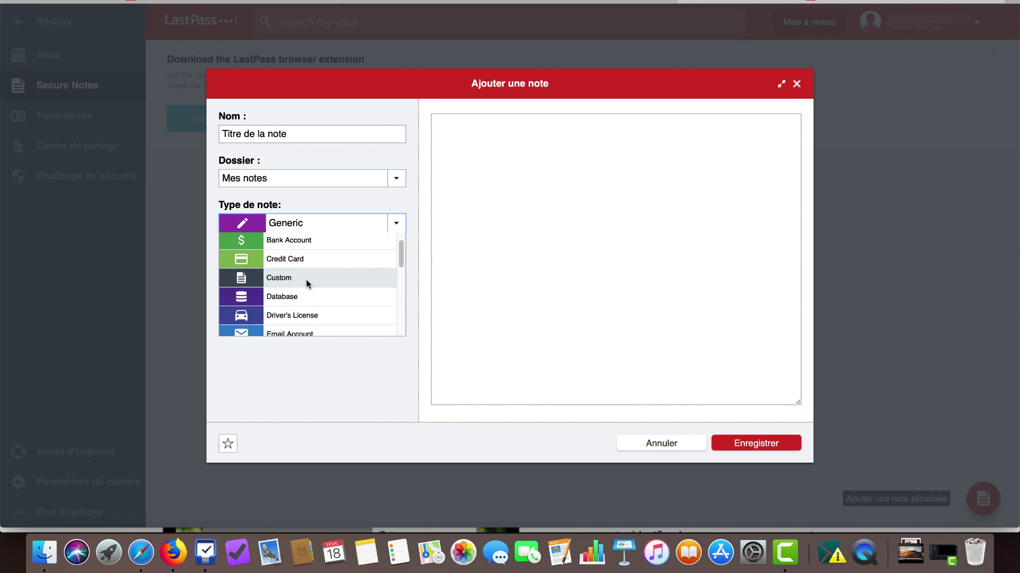
pyautogui.scroll(-4, 306, 280)
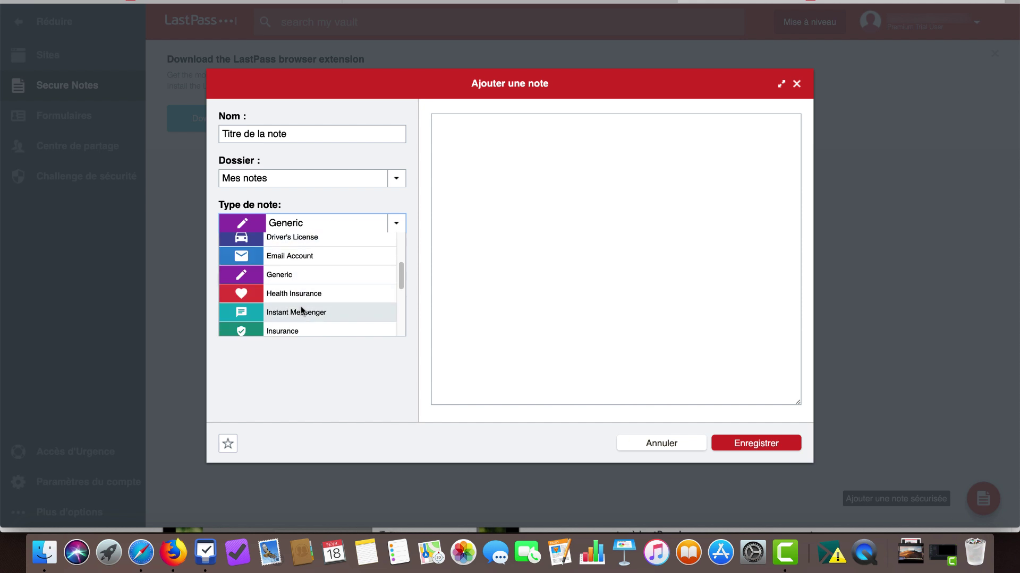
pyautogui.scroll(-5, 308, 285)
pyautogui.scroll(8, 307, 283)
pyautogui.scroll(-1, 306, 280)
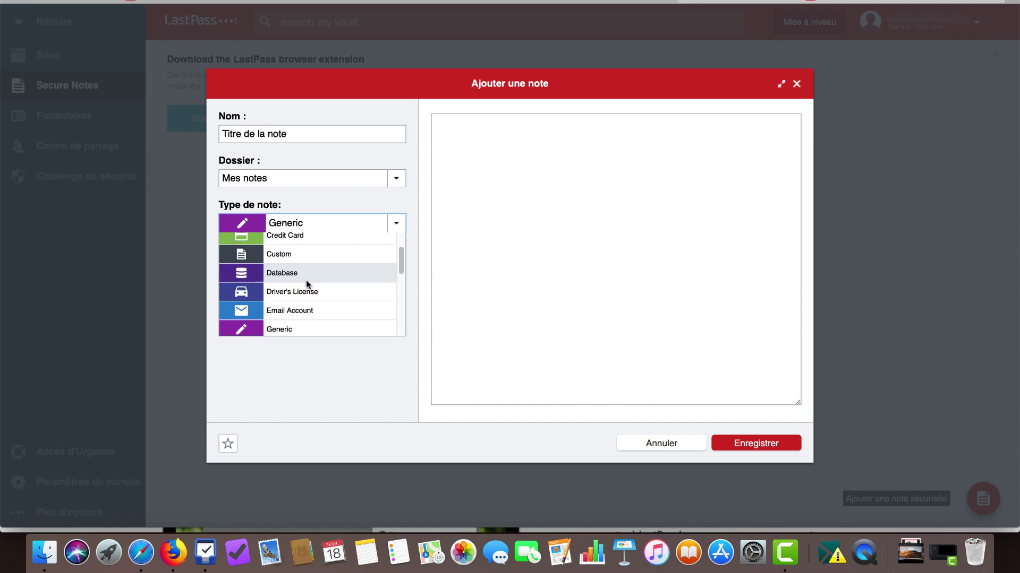
pyautogui.scroll(2, 305, 285)
pyautogui.click(636, 289)
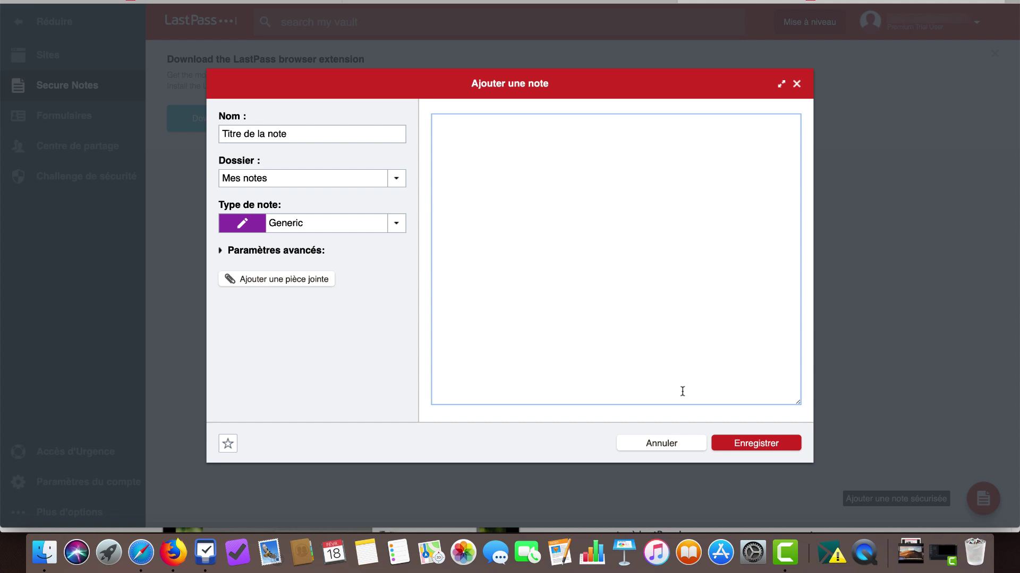
pyautogui.click(758, 444)
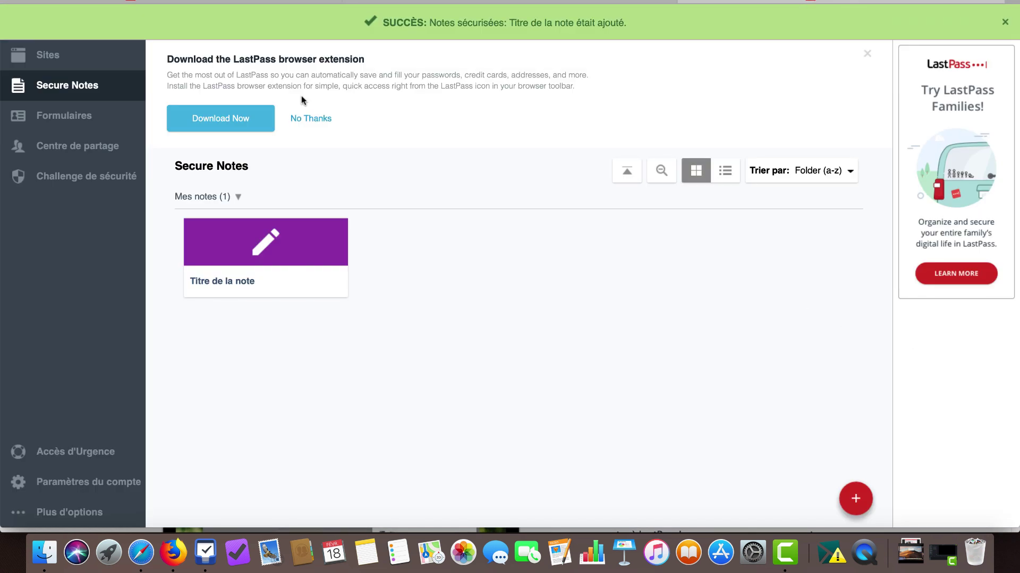
# Toggle between the Sites and Secure Notes lists, then open the Formulaires page
pyautogui.click(55, 57)
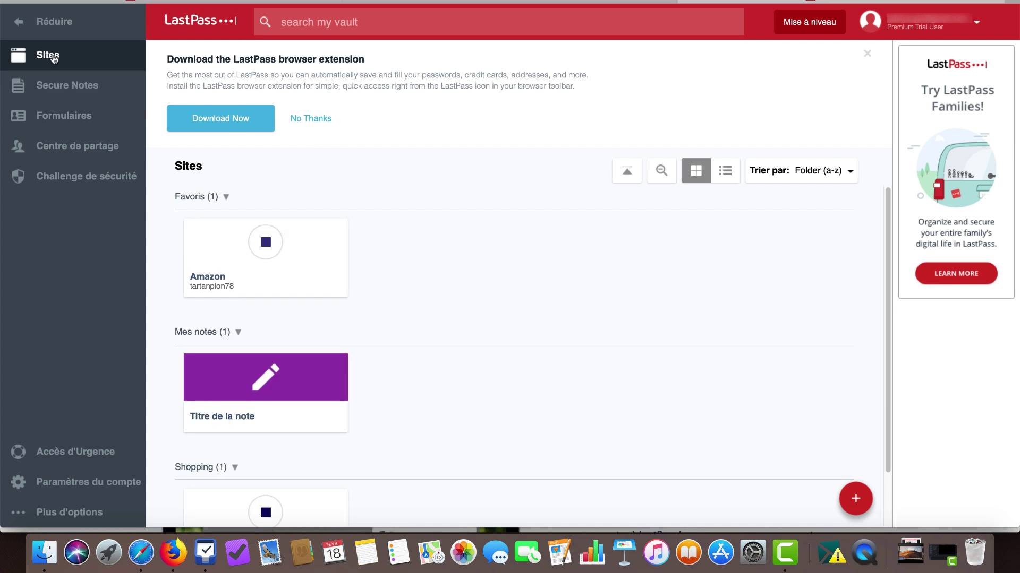
pyautogui.click(63, 87)
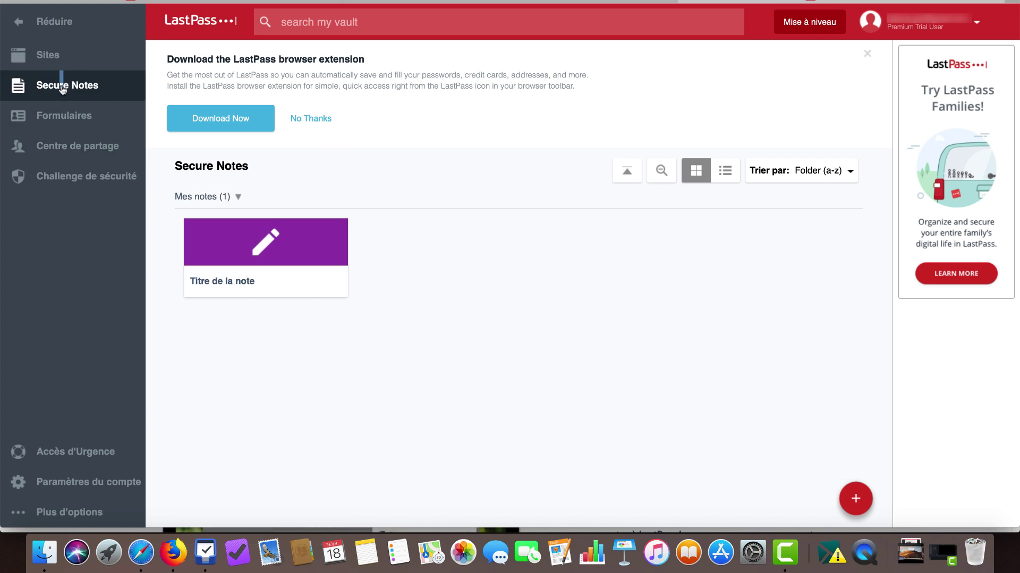
pyautogui.click(53, 56)
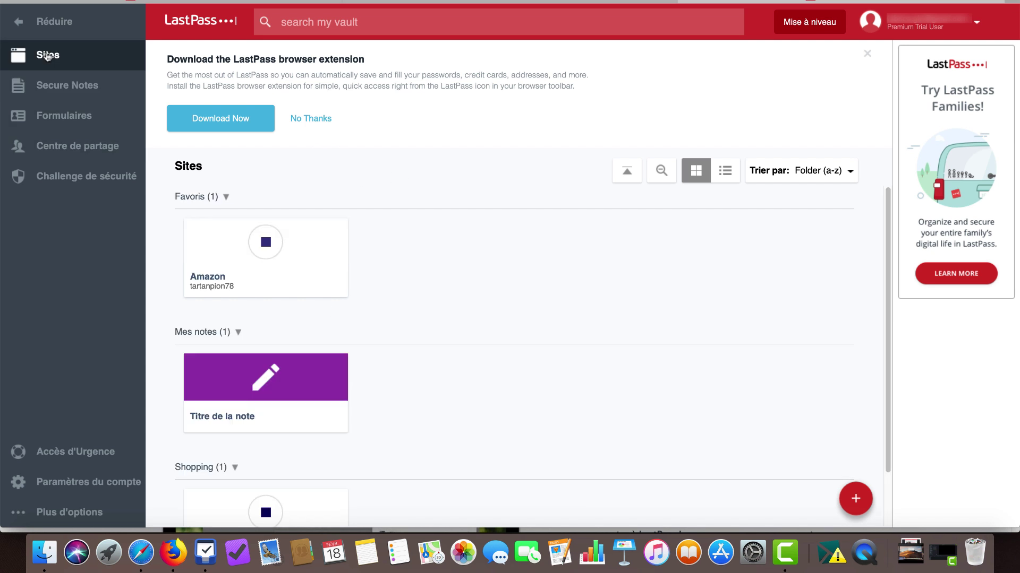
pyautogui.click(52, 85)
pyautogui.click(47, 55)
pyautogui.click(51, 86)
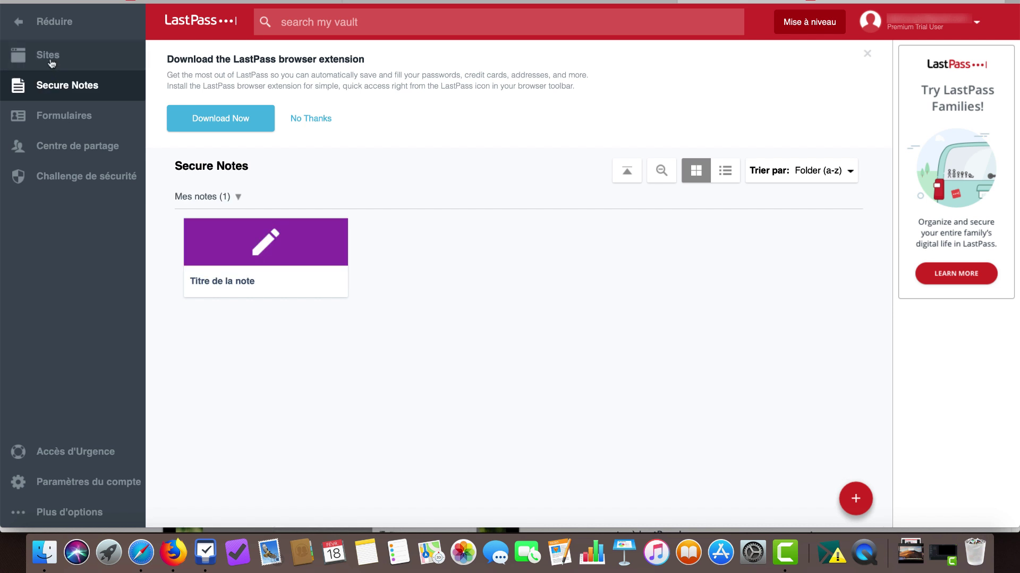
pyautogui.click(51, 57)
pyautogui.click(51, 85)
pyautogui.click(54, 57)
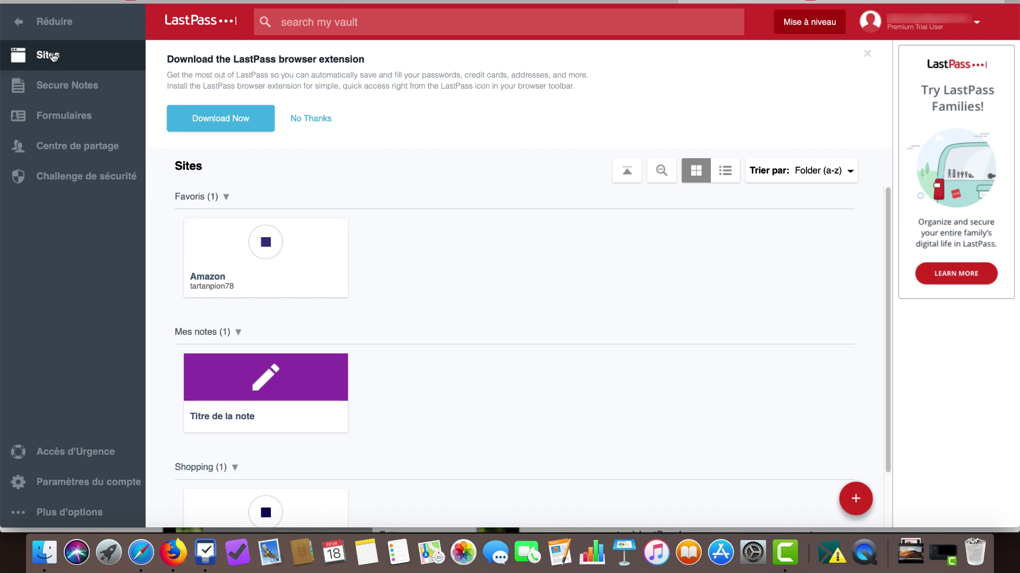
pyautogui.click(63, 110)
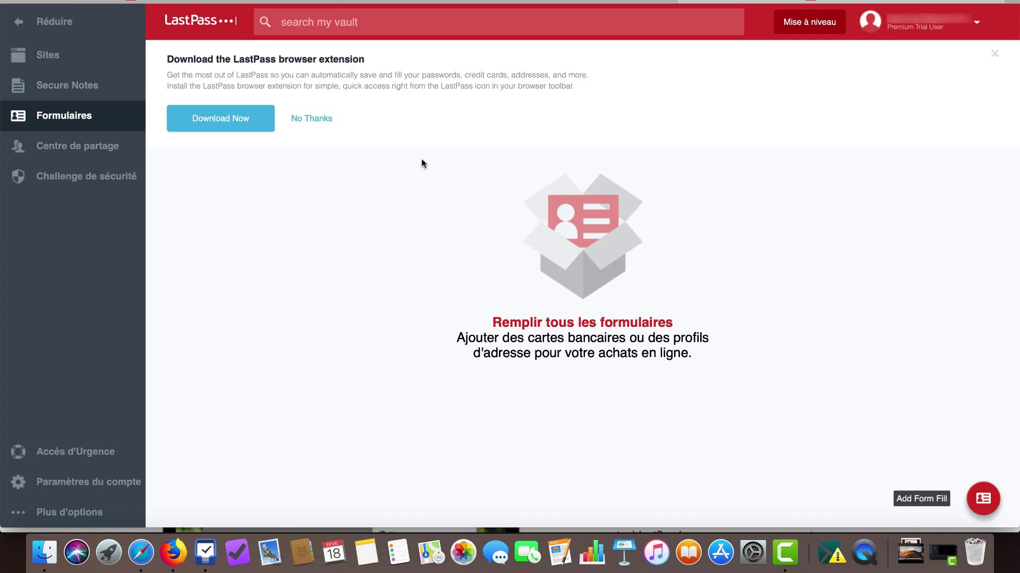
# Start a new form-fill profile and view its Personnel, Adresse and Contact sections
pyautogui.click(926, 504)
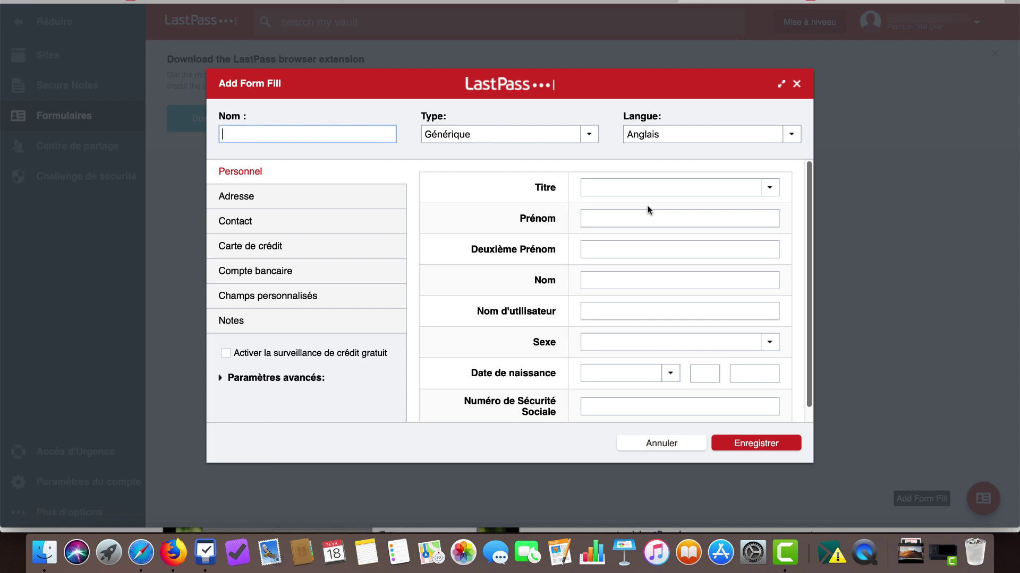
pyautogui.click(602, 312)
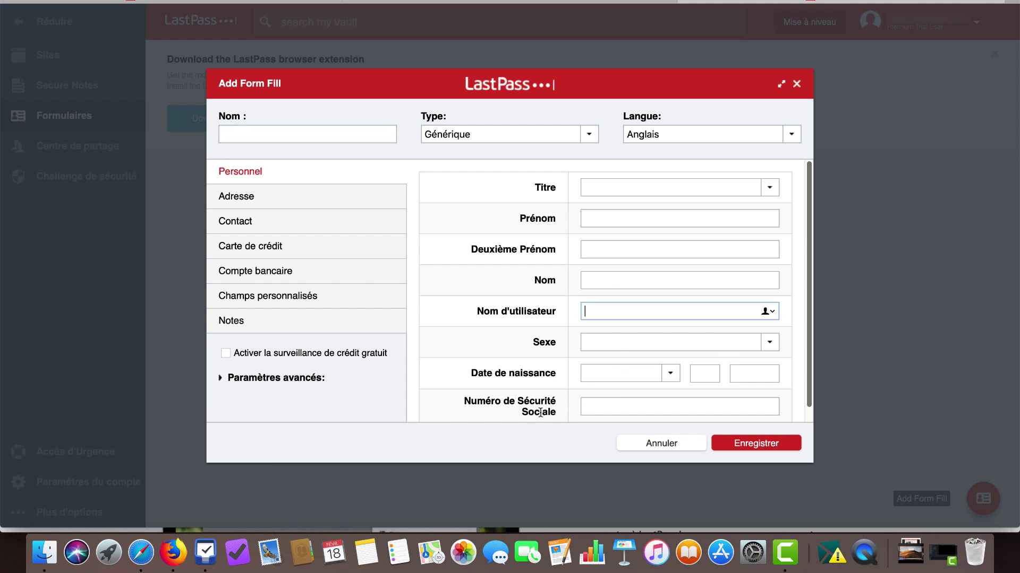
pyautogui.click(253, 204)
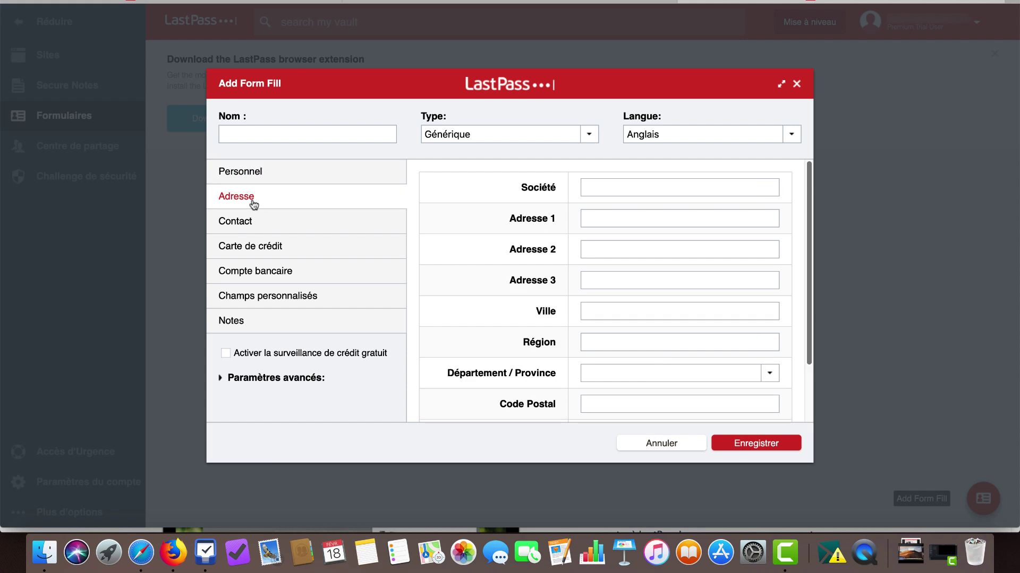
pyautogui.click(269, 224)
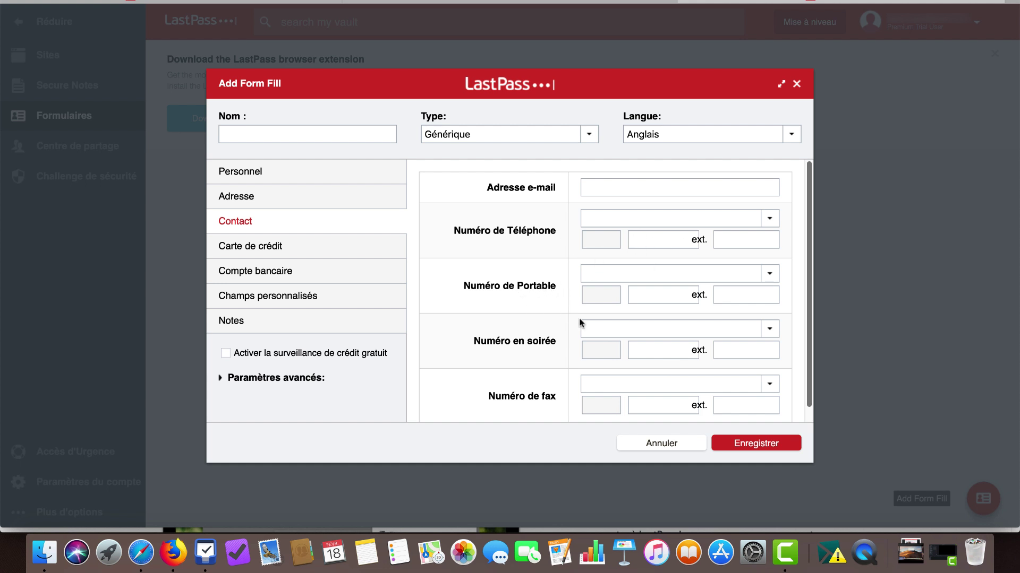
# View the Carte de crédit, Compte bancaire and Champs personnalisés sections, then cancel the profile
pyautogui.click(268, 253)
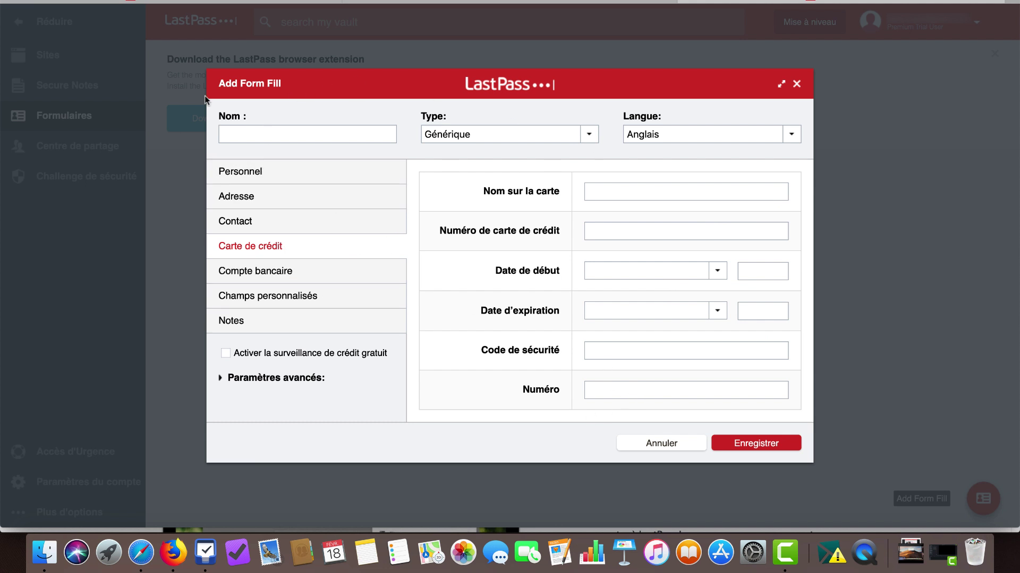
pyautogui.click(272, 274)
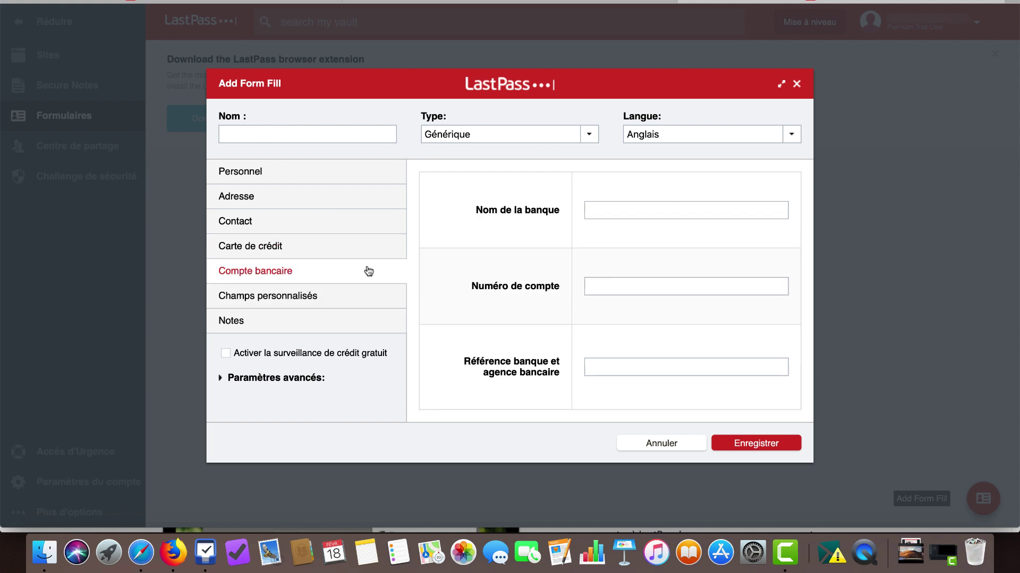
pyautogui.click(606, 217)
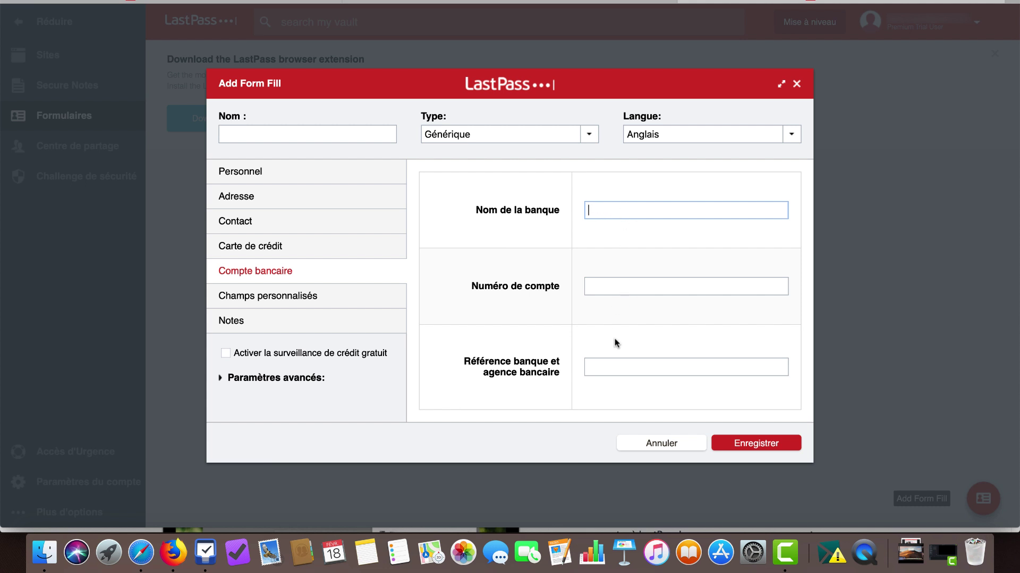
pyautogui.click(308, 301)
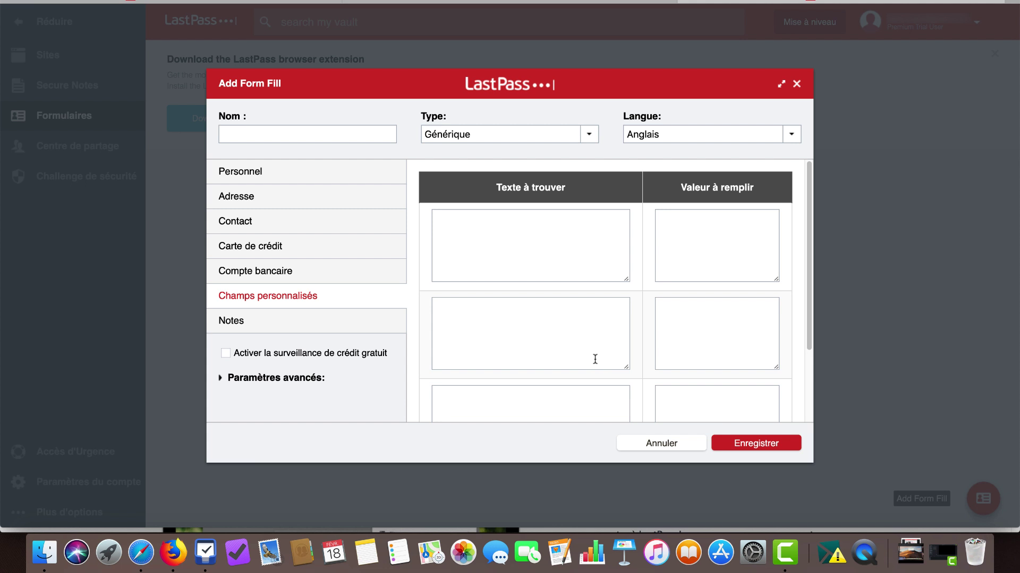
pyautogui.click(657, 449)
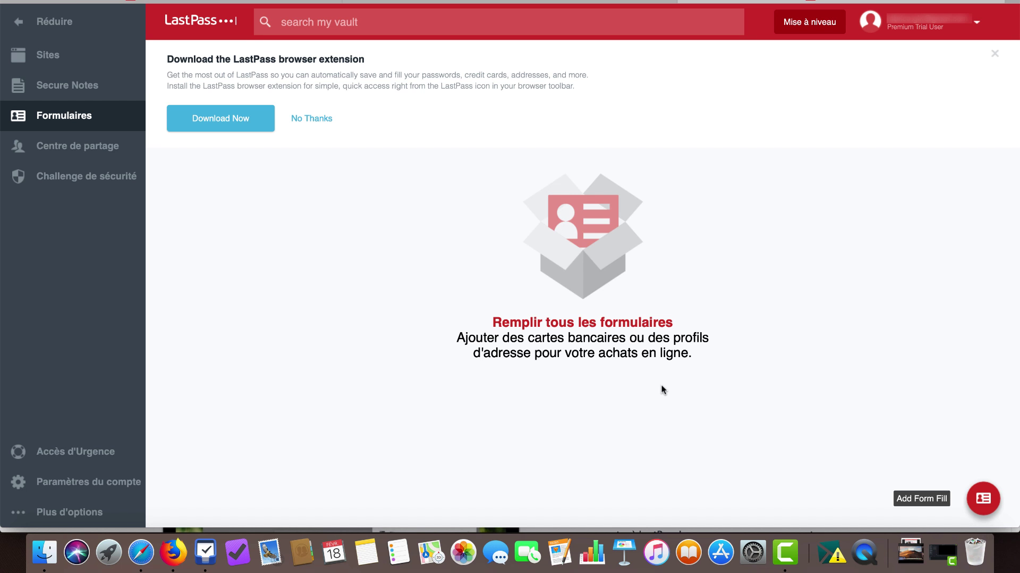
# In Paramètres du compte, browse the multifactor, trusted devices, mobile devices, excluded URLs, equivalent domains and URL rules tabs, then return to Général
pyautogui.click(72, 483)
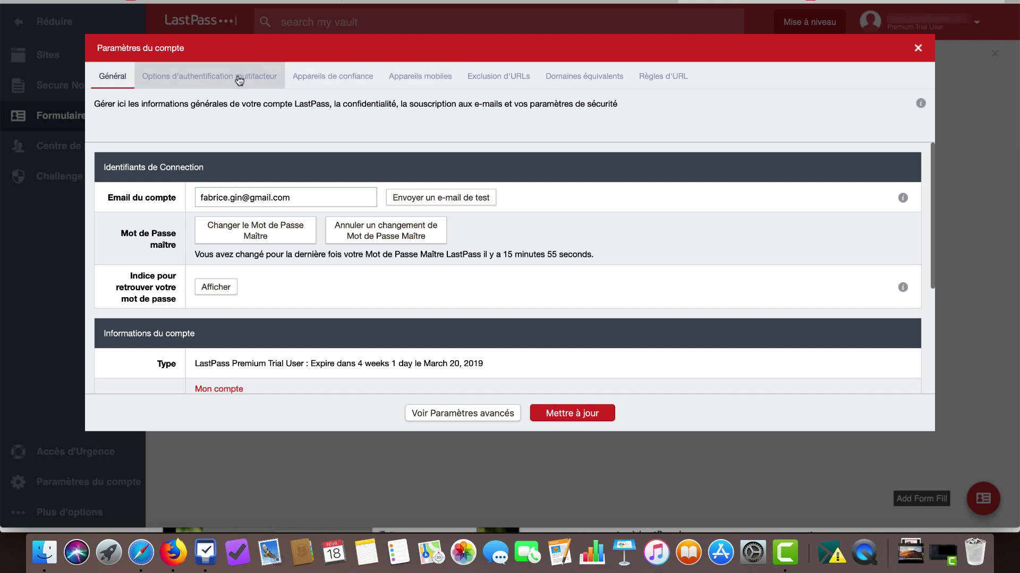
pyautogui.click(208, 79)
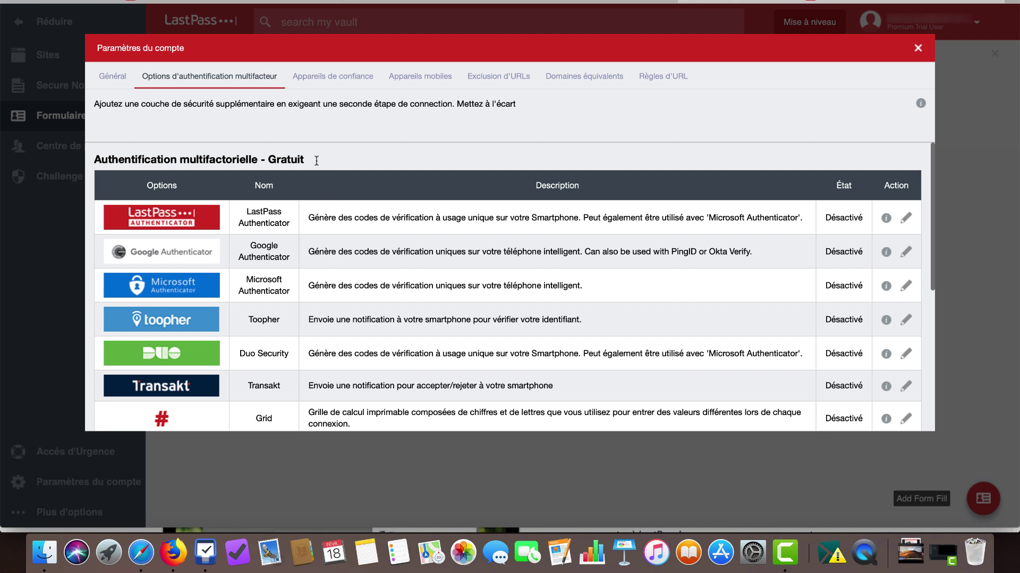
pyautogui.click(332, 84)
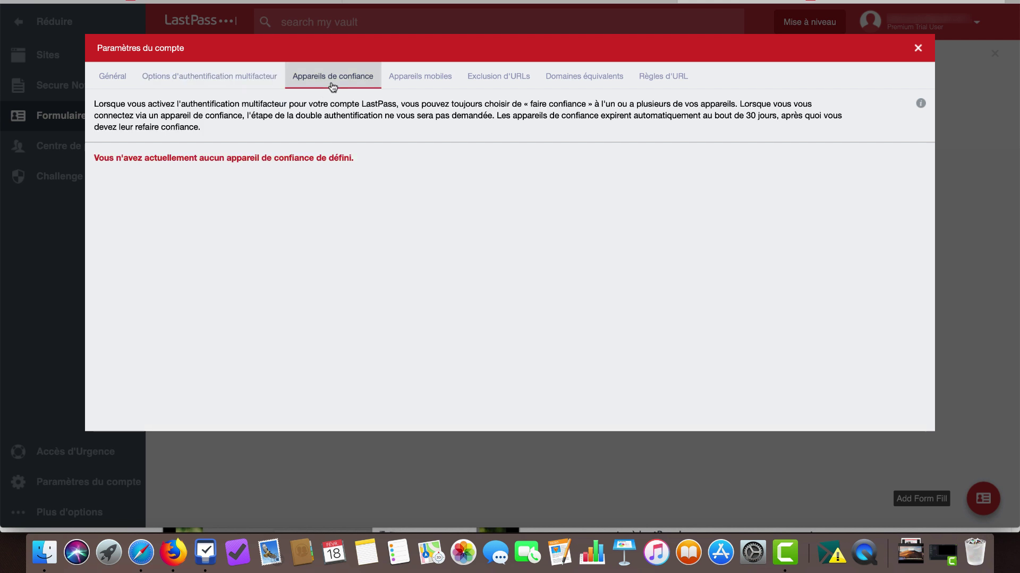
pyautogui.click(413, 84)
pyautogui.click(500, 84)
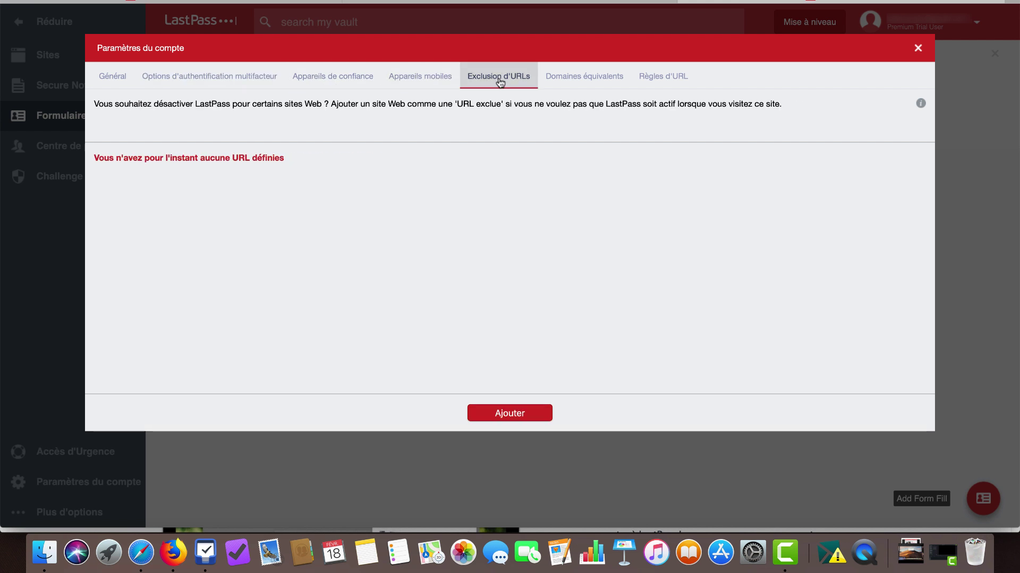
pyautogui.click(580, 85)
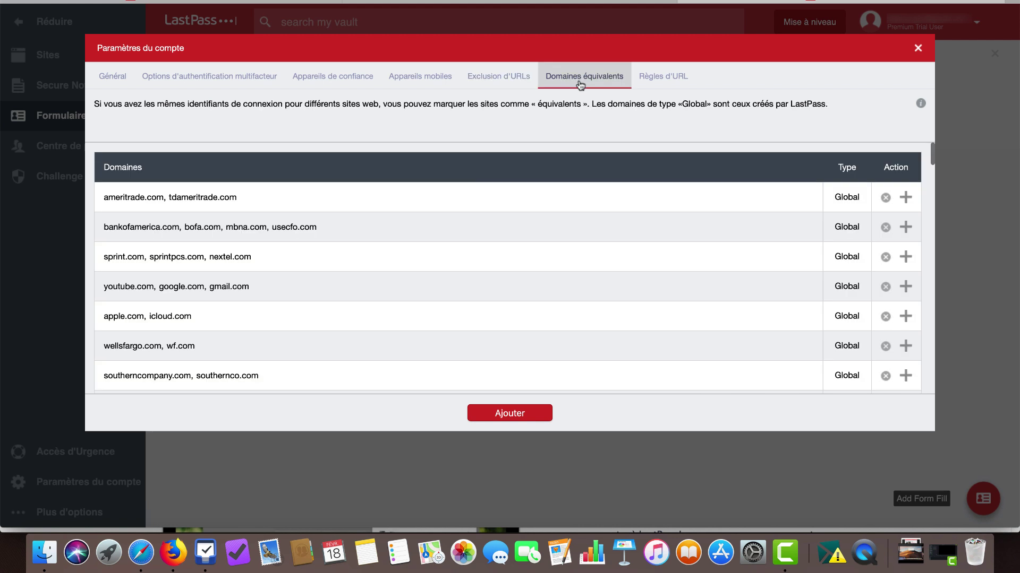
pyautogui.click(651, 84)
pyautogui.click(117, 77)
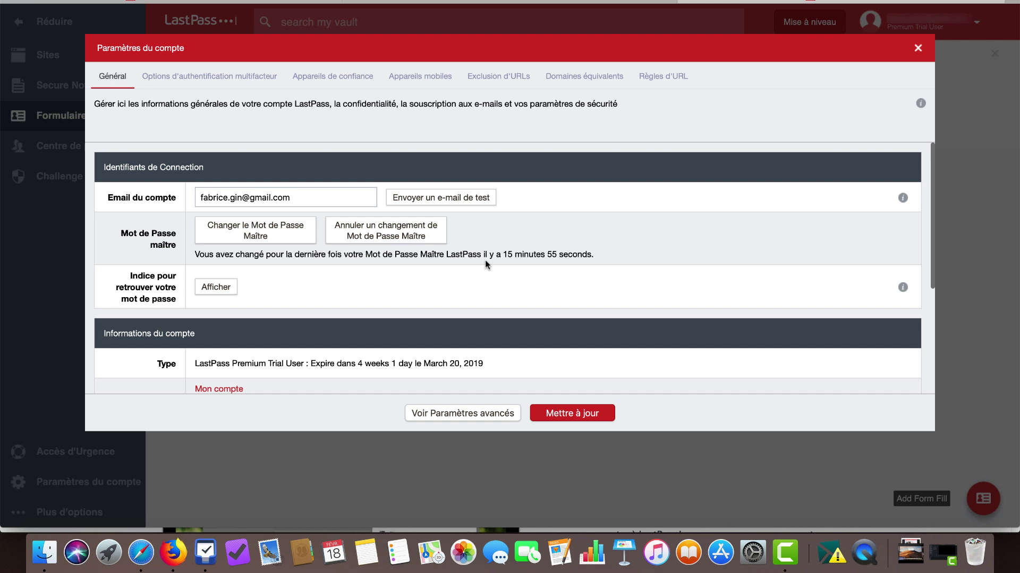
# Close the Paramètres du compte dialog to return to the empty Formulaires page
pyautogui.click(918, 49)
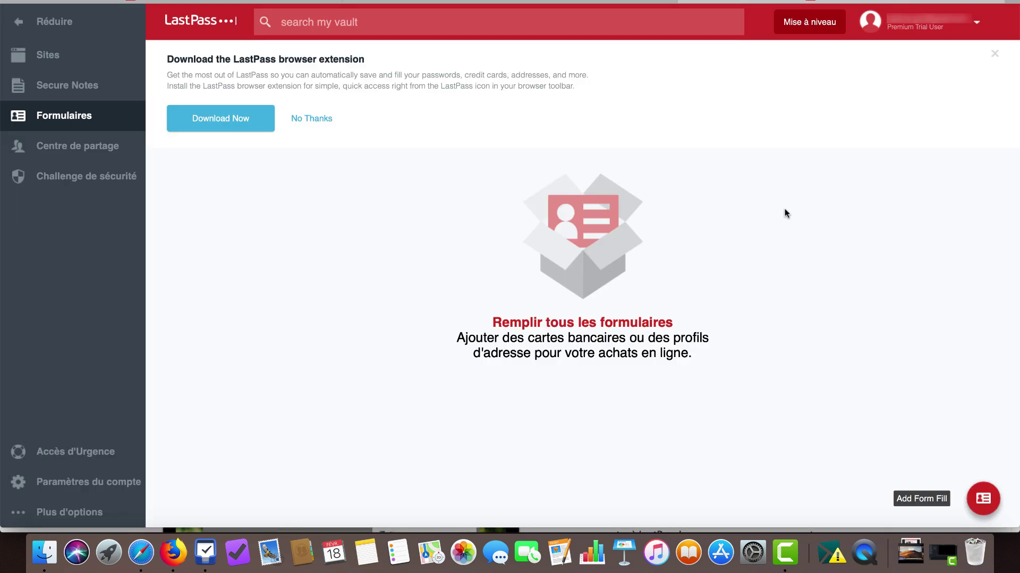